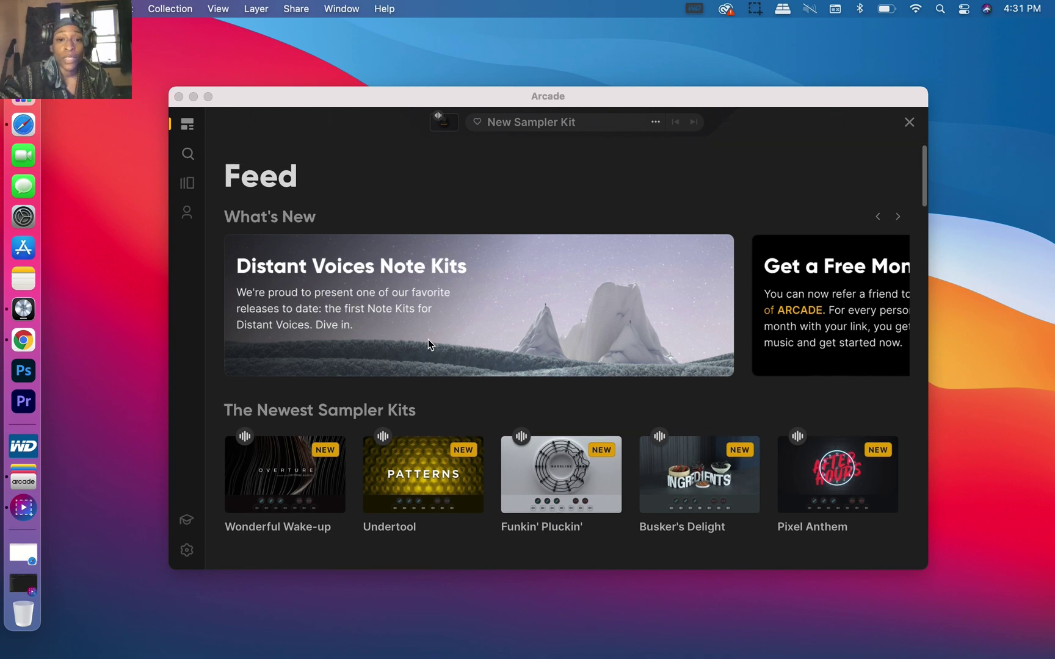
Step: Open the Distant Voices Note Kits in Arcade and look through the kits on offer
click(425, 302)
click(432, 262)
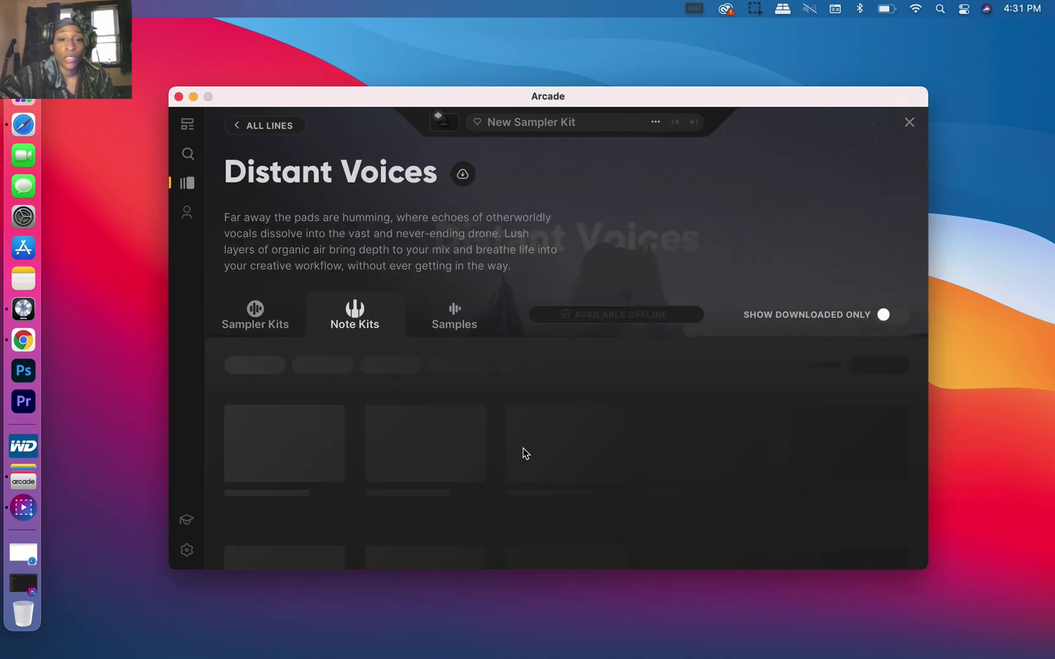
scroll(524, 453, down, 5)
scroll(524, 453, up, 5)
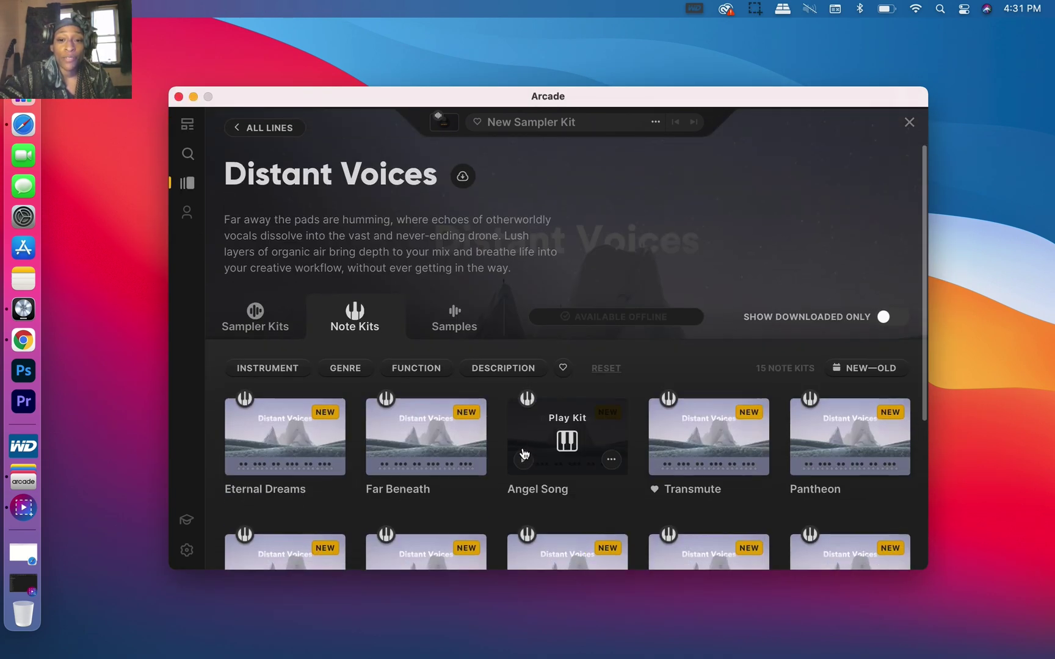
scroll(537, 468, down, 2)
scroll(543, 501, up, 3)
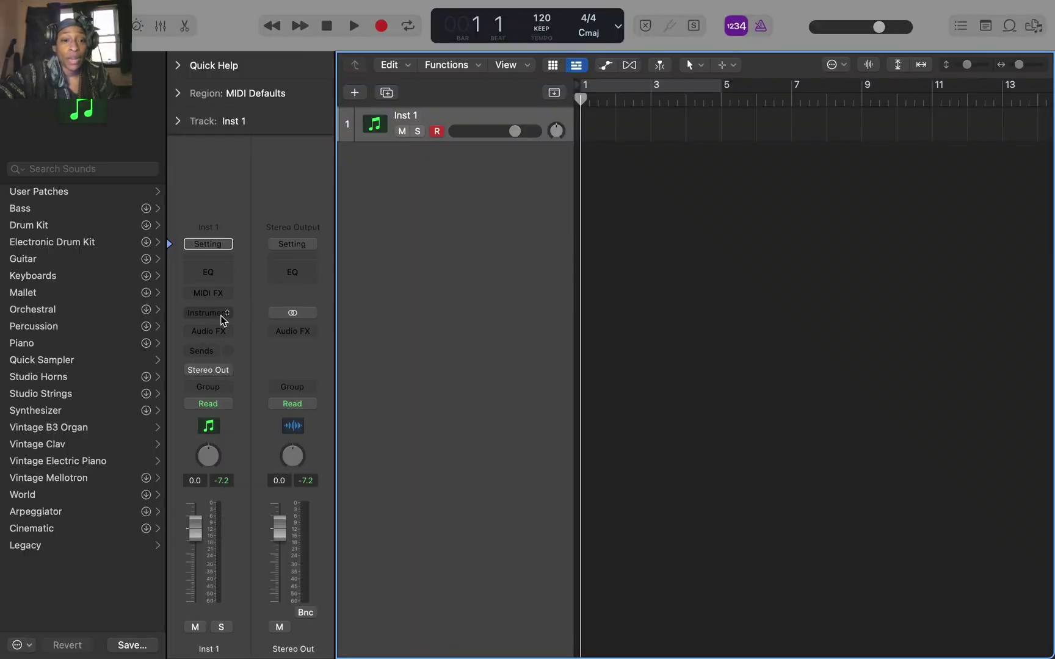
Step: Switch to Logic Pro and load Arcade as the instrument on the Inst 1 track
click(223, 320)
mouse_move(242, 361)
click(373, 365)
Step: Add a Transposer MIDI effect to Inst 1 with root E and the Natural Minor scale
click(213, 295)
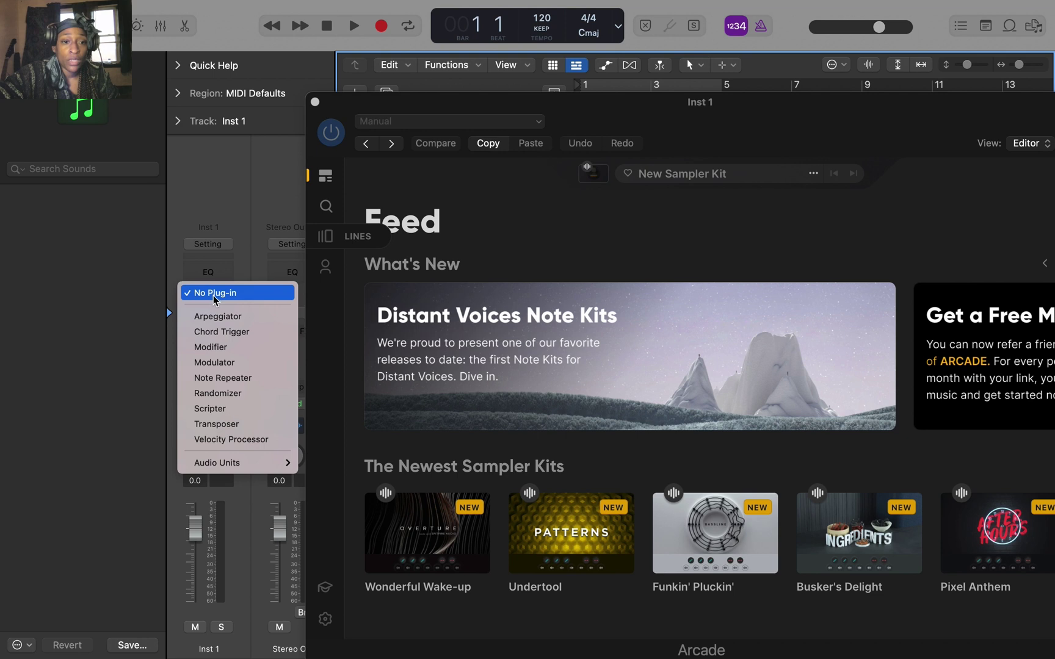
click(244, 424)
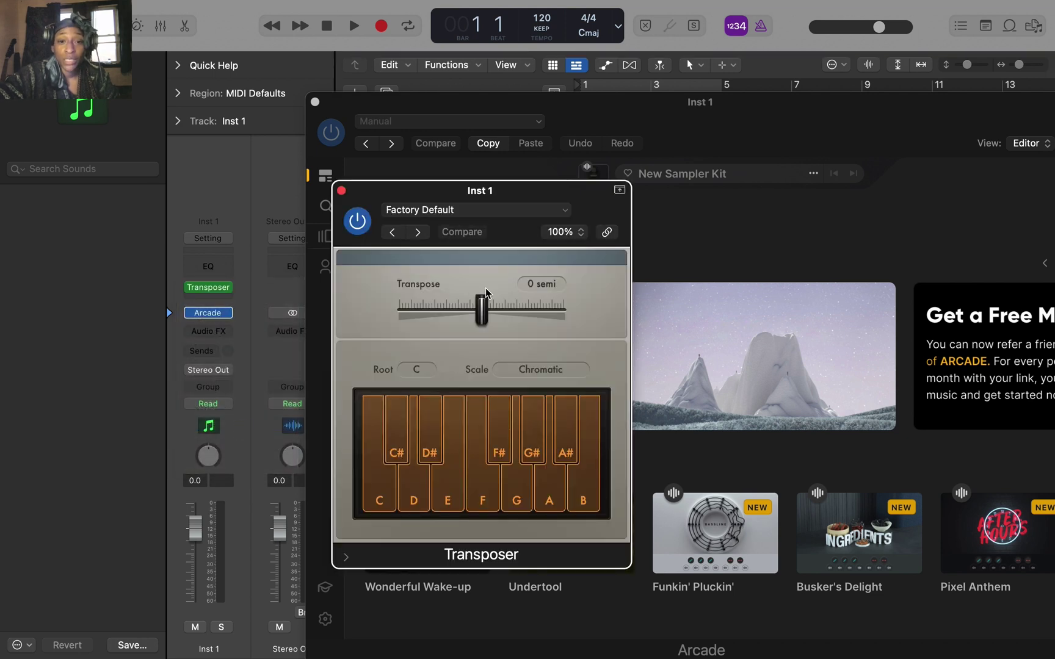
click(417, 371)
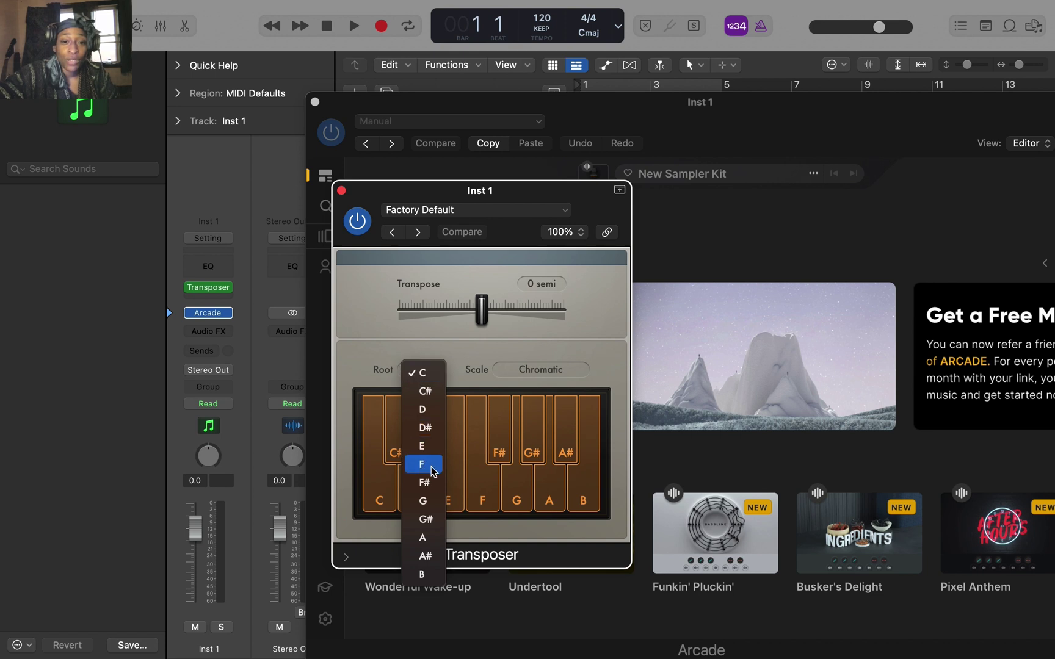
click(427, 446)
click(540, 374)
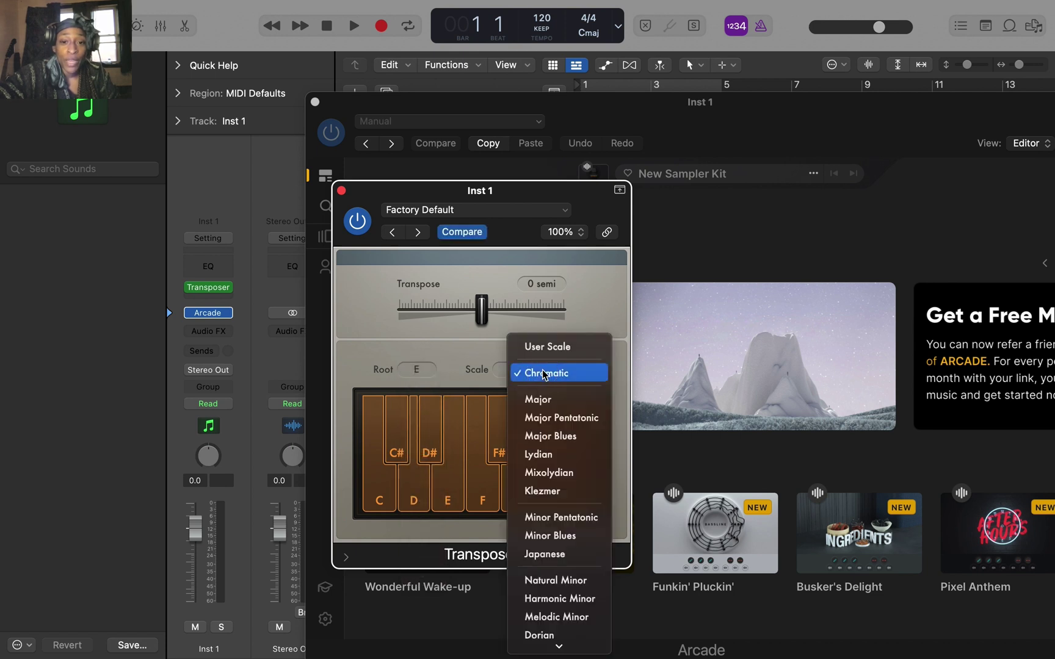
Step: Add MozaicBeats' Chord Prism as a second MIDI effect on the Inst 1 track
click(208, 299)
mouse_move(256, 465)
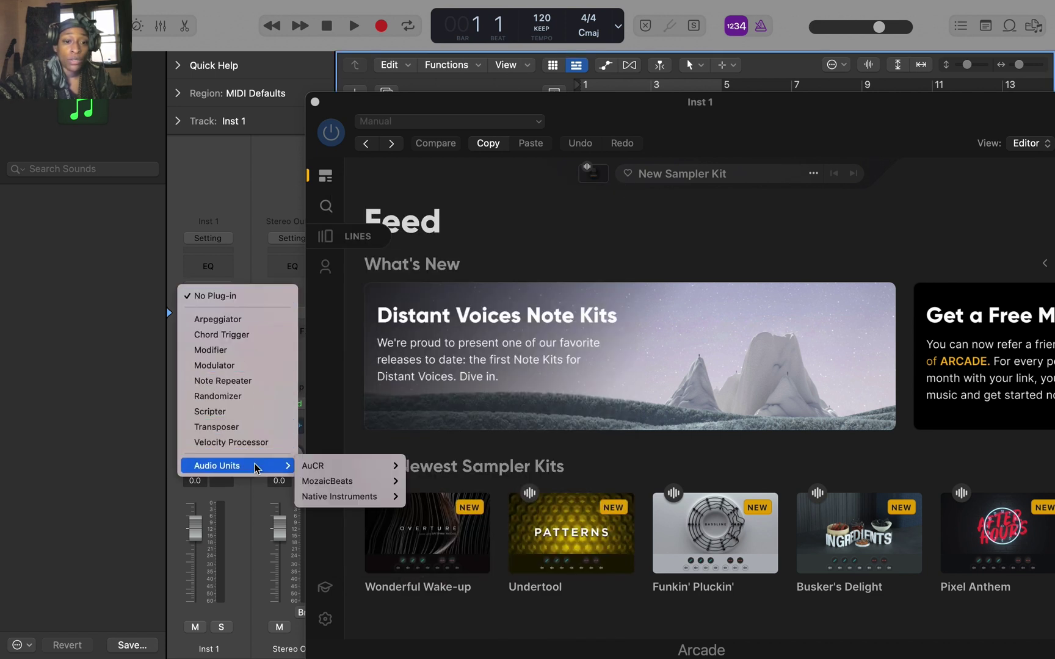
mouse_move(342, 484)
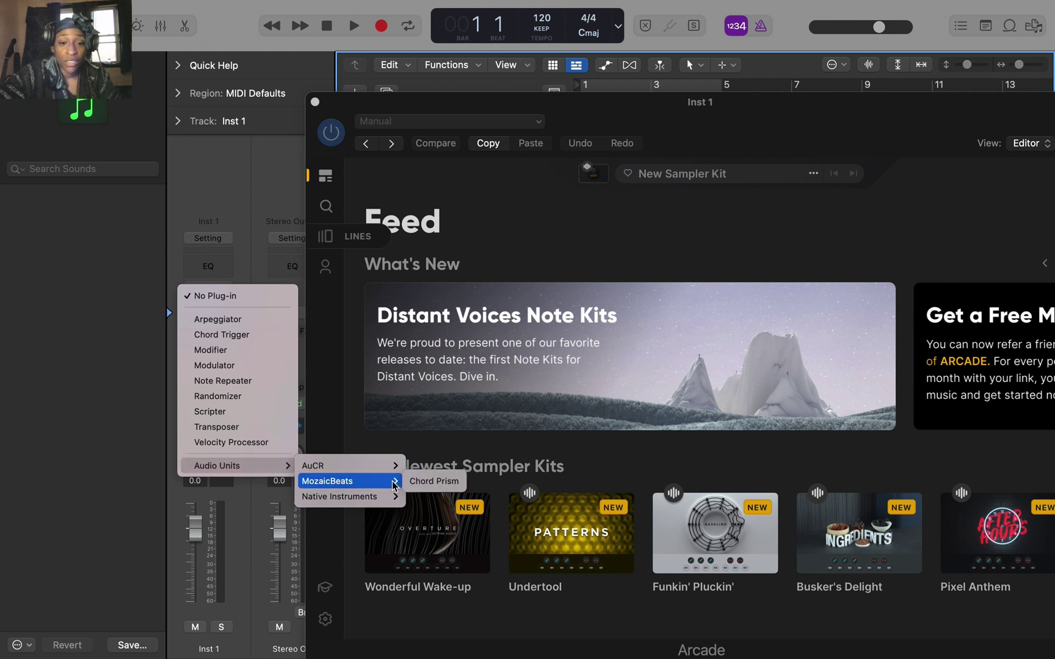
click(426, 490)
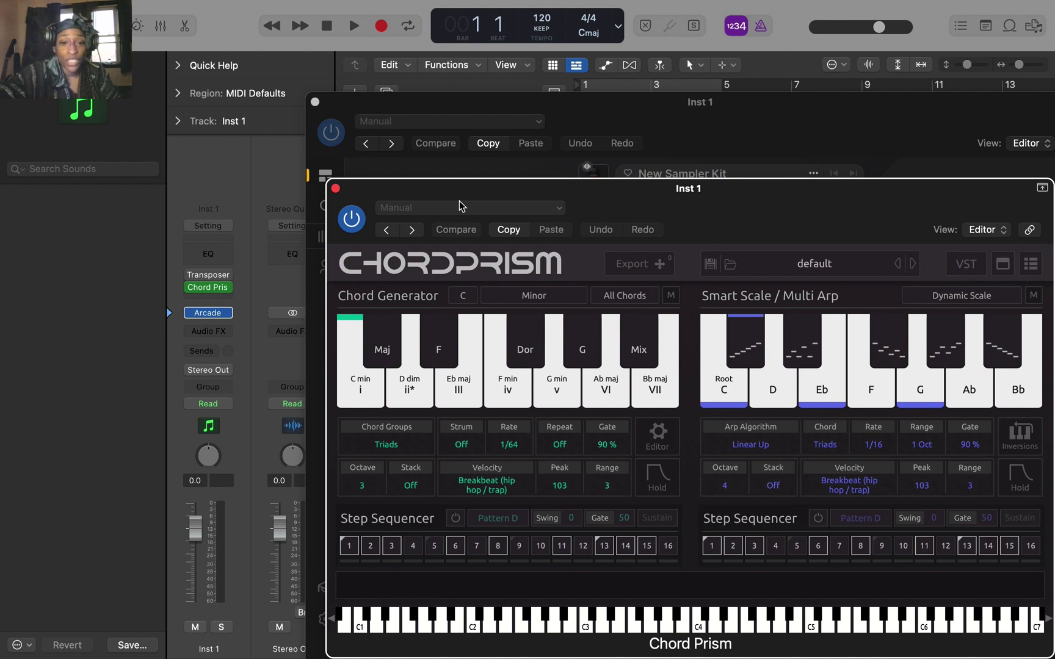
Step: Bring the Arcade instrument forward and load the Angel Song note kit from Distant Voices
drag(692, 212, 548, 94)
click(579, 118)
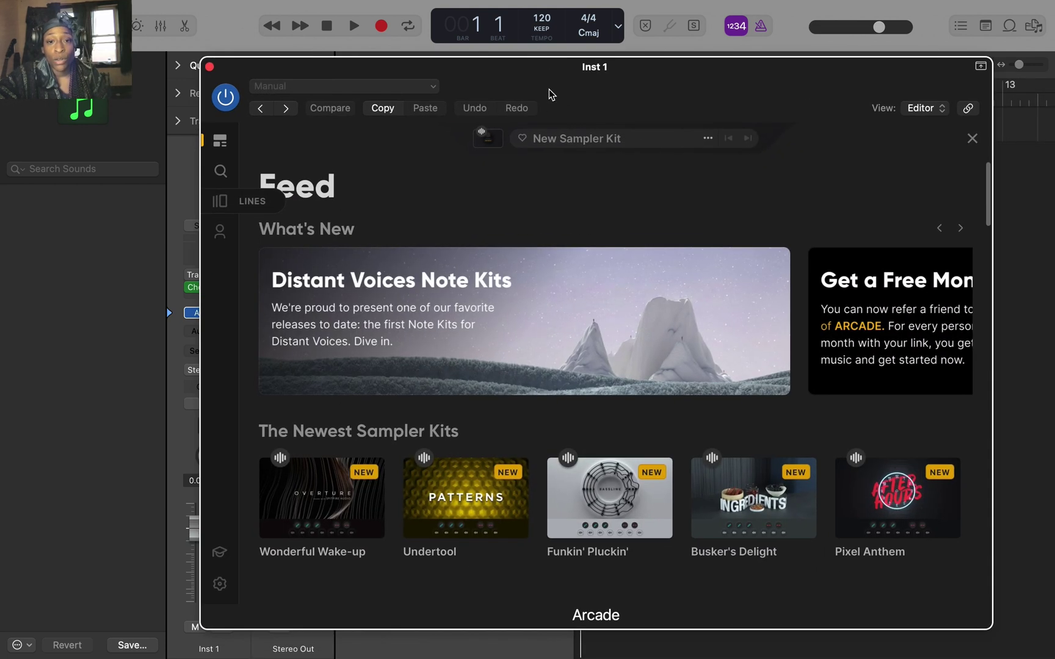
click(446, 331)
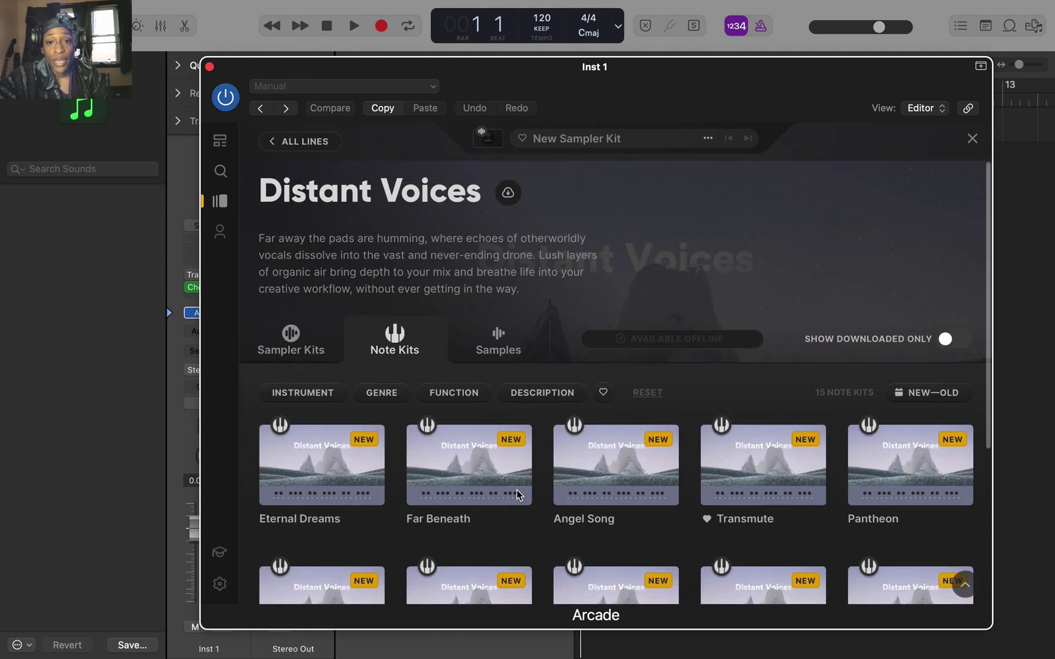
scroll(739, 448, down, 5)
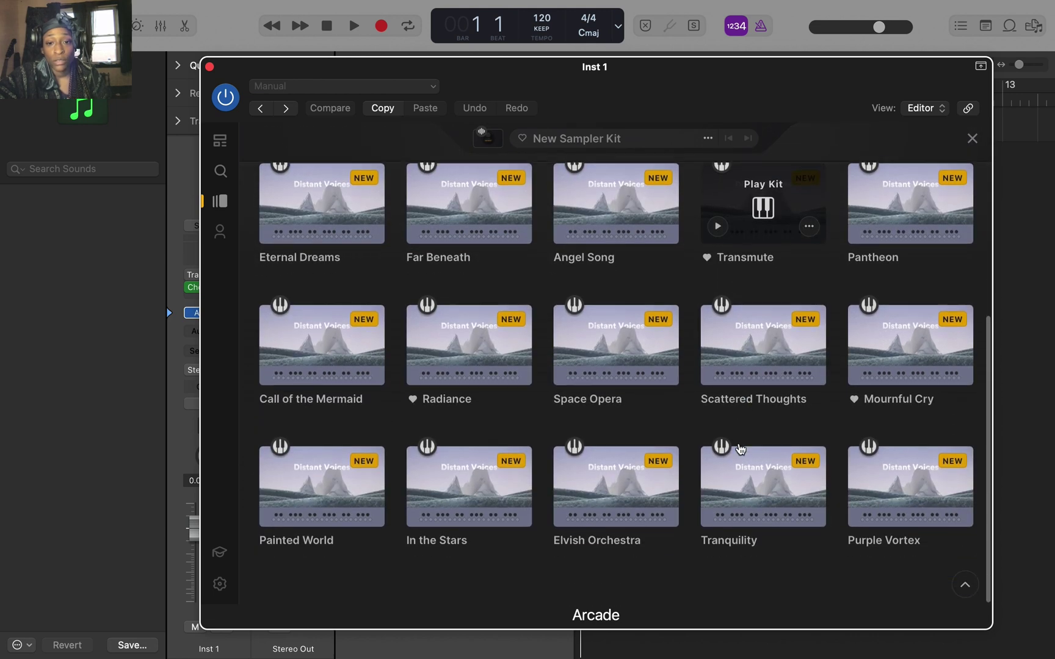
mouse_move(740, 448)
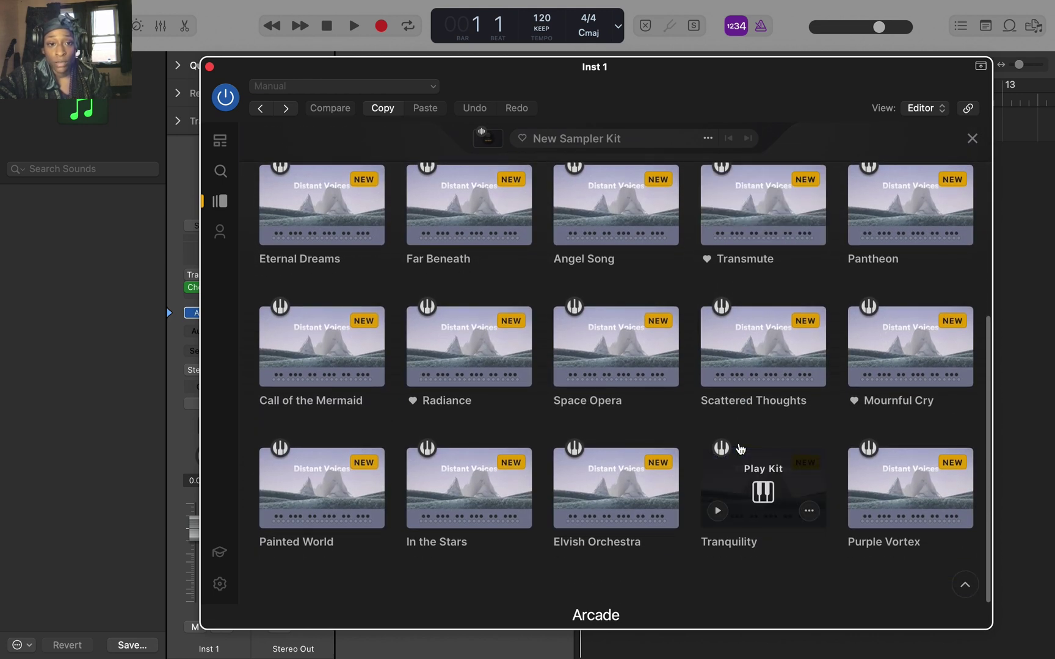
scroll(740, 448, up, 2)
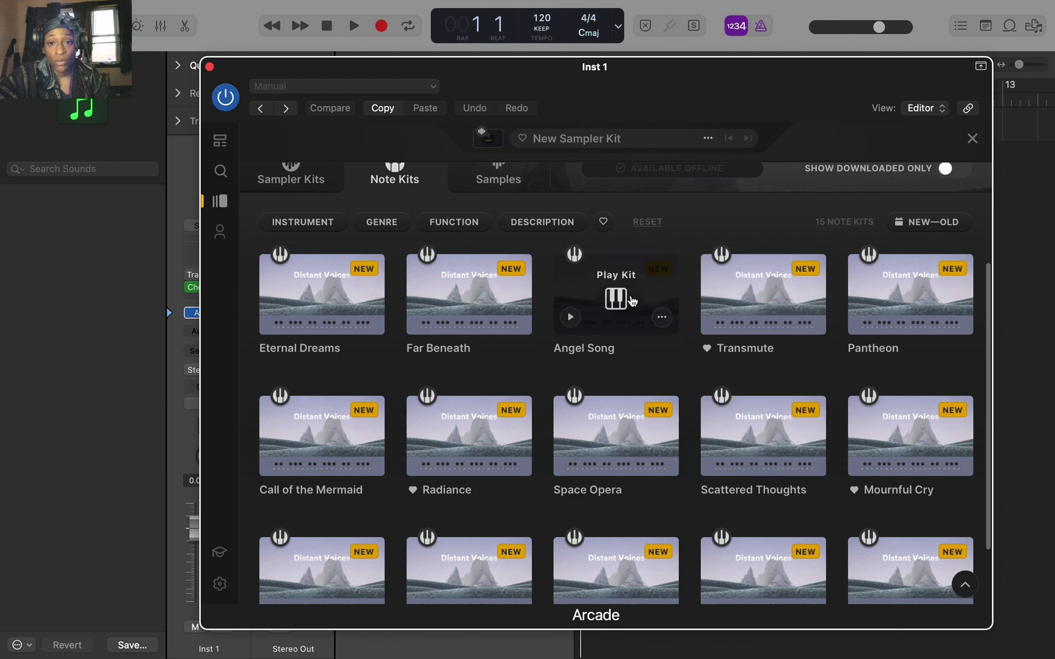
click(632, 300)
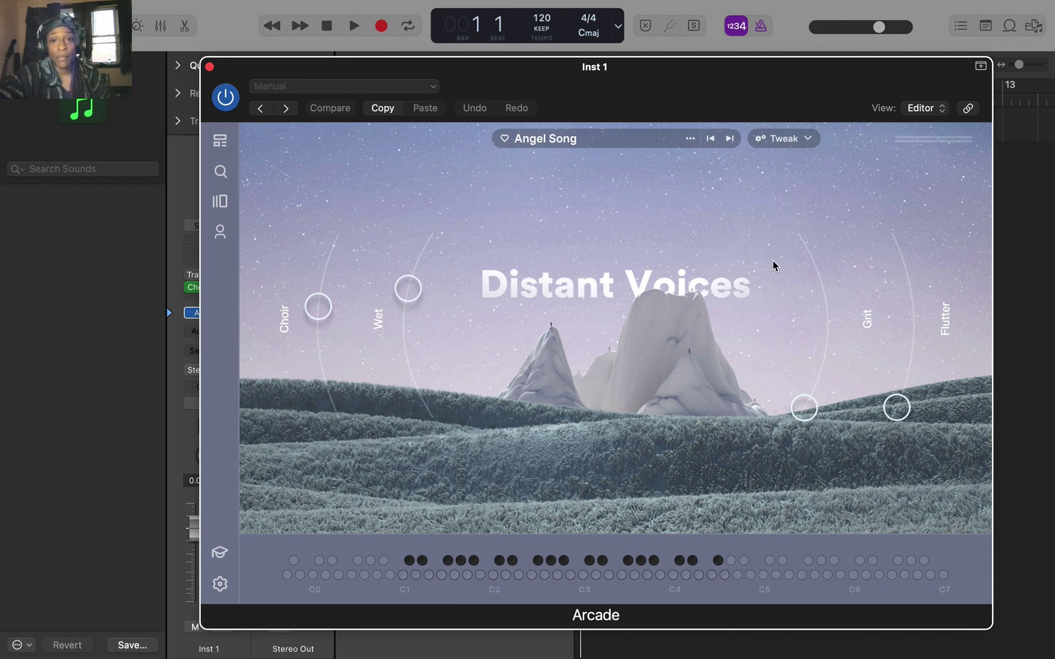
Step: Set Chord Prism's key to E Minor on Inst 1 and bypass it in favor of the Transposer
drag(727, 96, 784, 97)
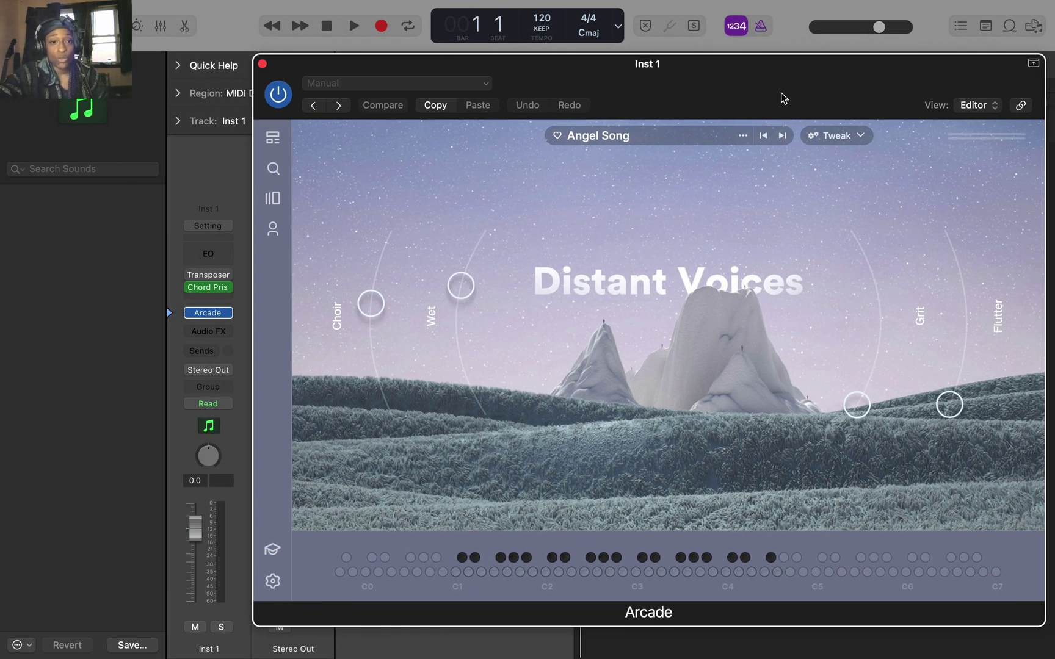
click(214, 287)
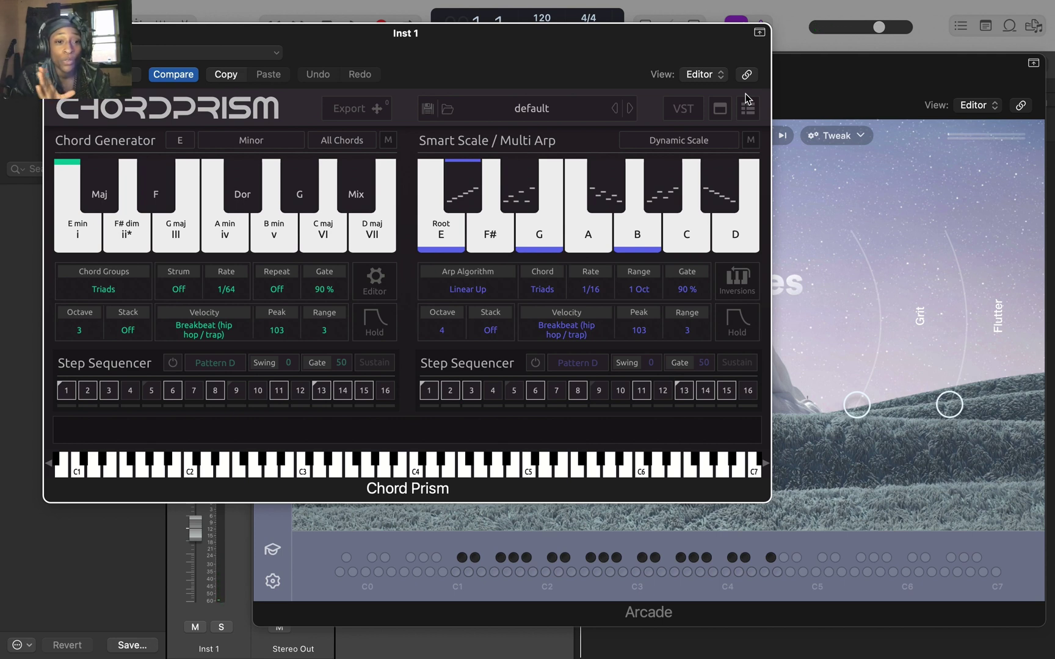
click(175, 208)
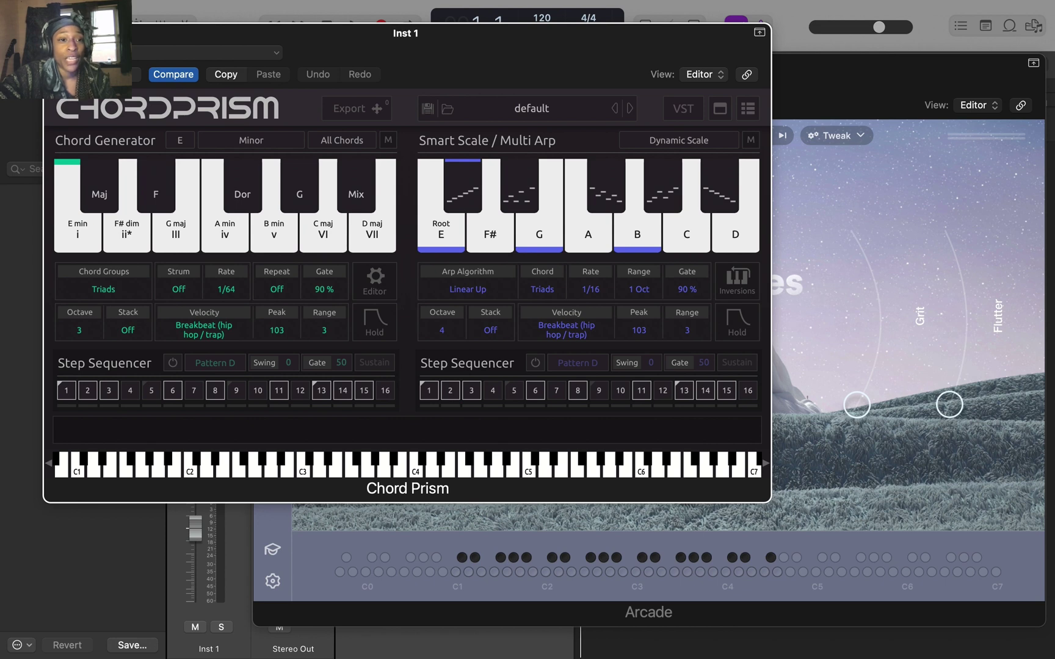
click(51, 33)
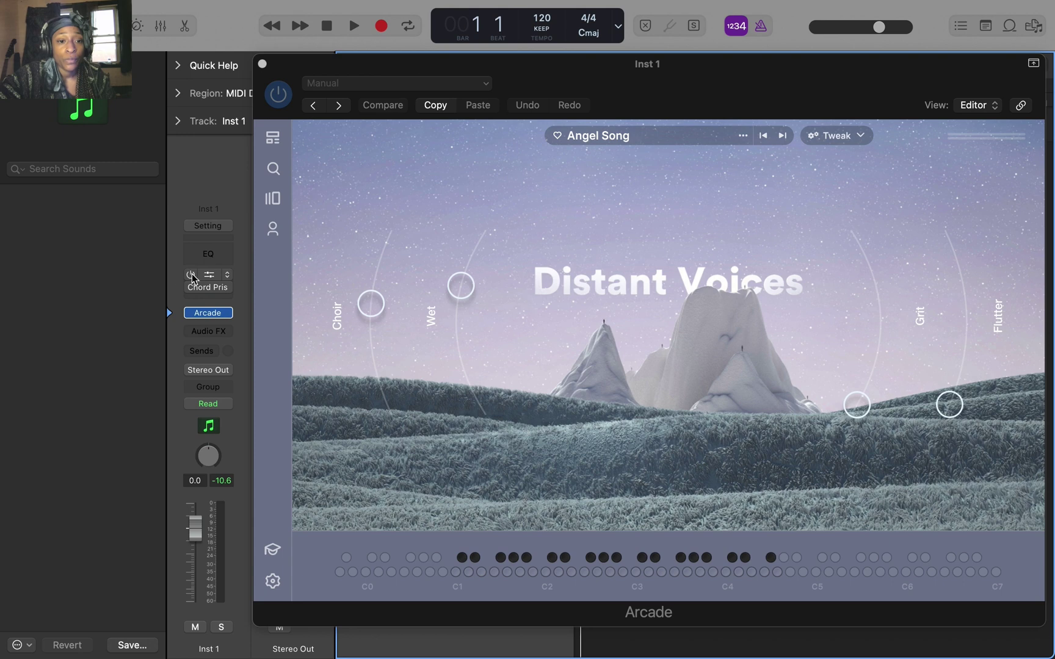
Step: Mark the Angel Song kit as a favorite and move the Arcade window aside to uncover the tracks
drag(665, 102, 609, 70)
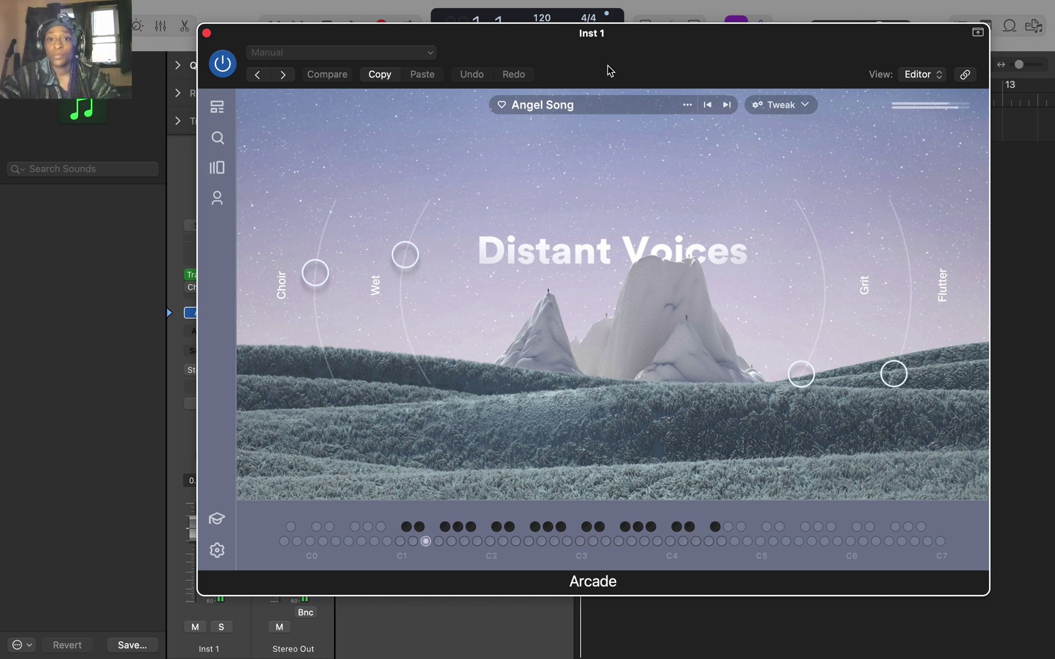
drag(607, 65, 407, 143)
click(298, 180)
drag(477, 143, 388, 259)
Step: Filter the Apple Loops by Elec Piano and add Fusion Electric Piano 01 at bar 1 on a new track
click(1009, 25)
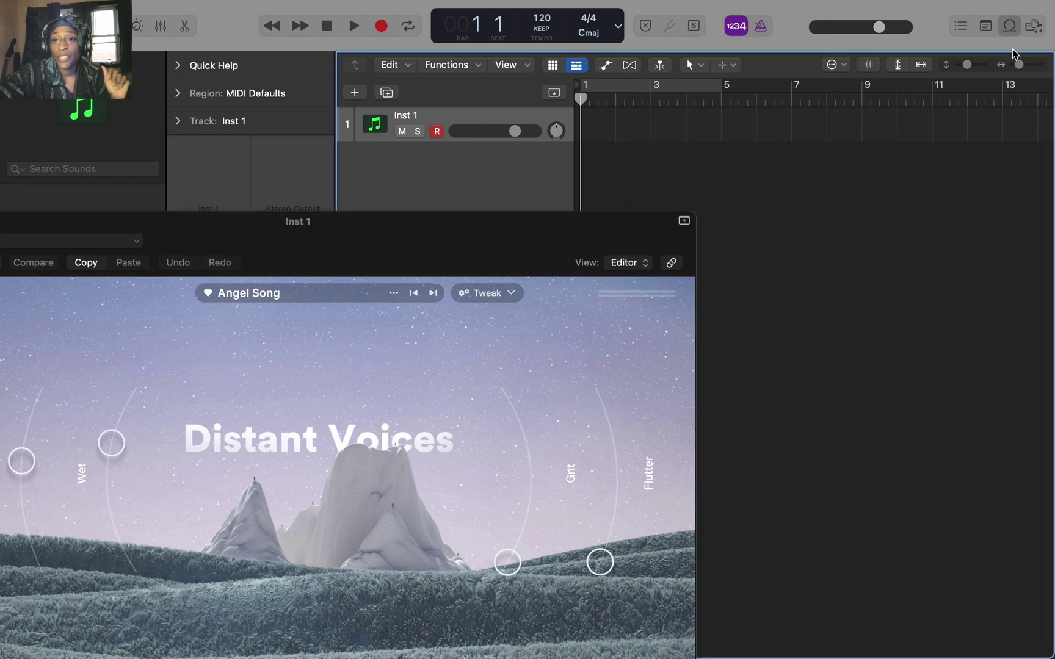
click(1008, 27)
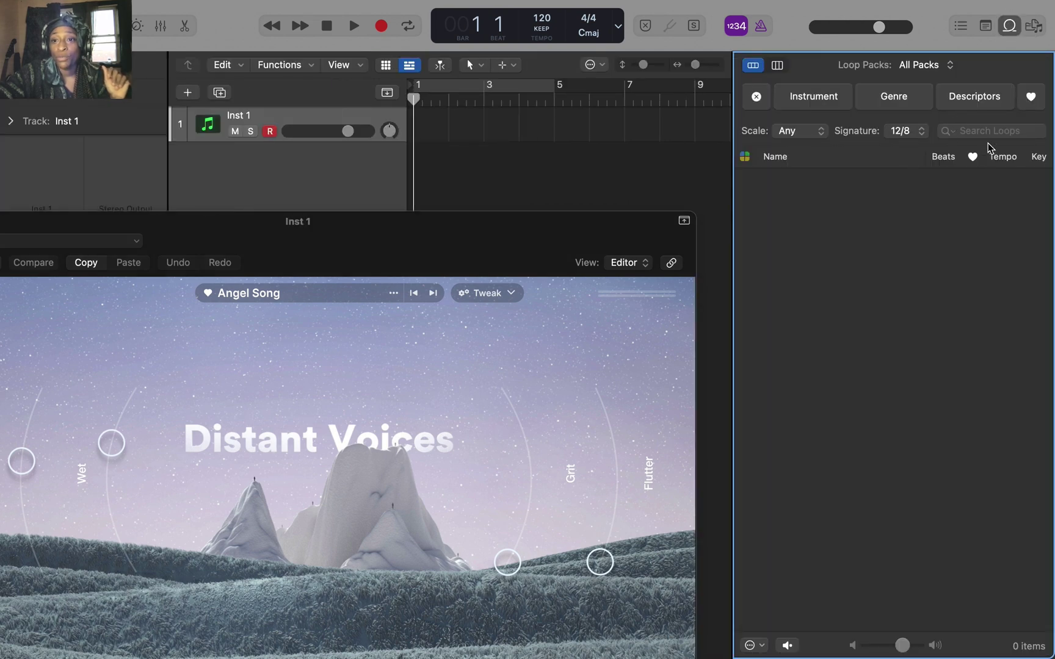
click(822, 97)
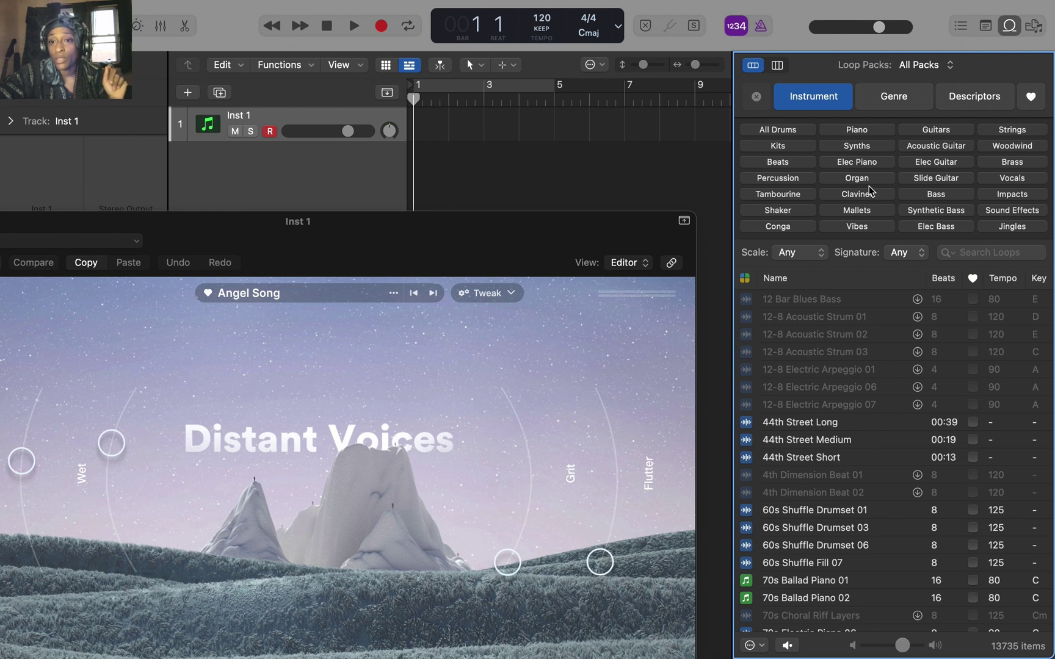
click(857, 162)
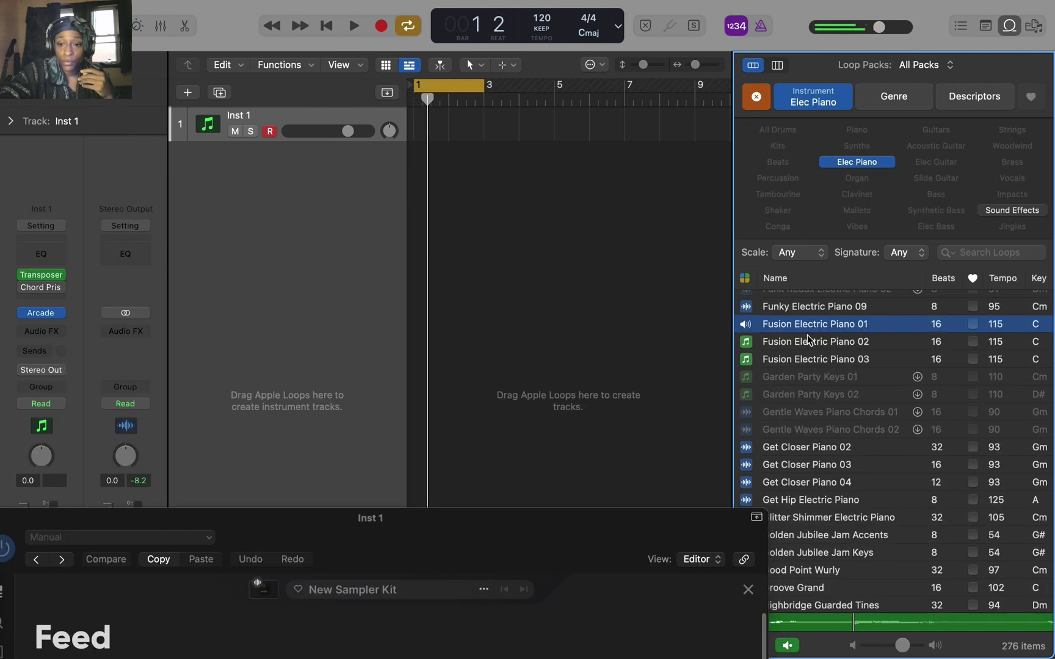
drag(807, 329, 434, 171)
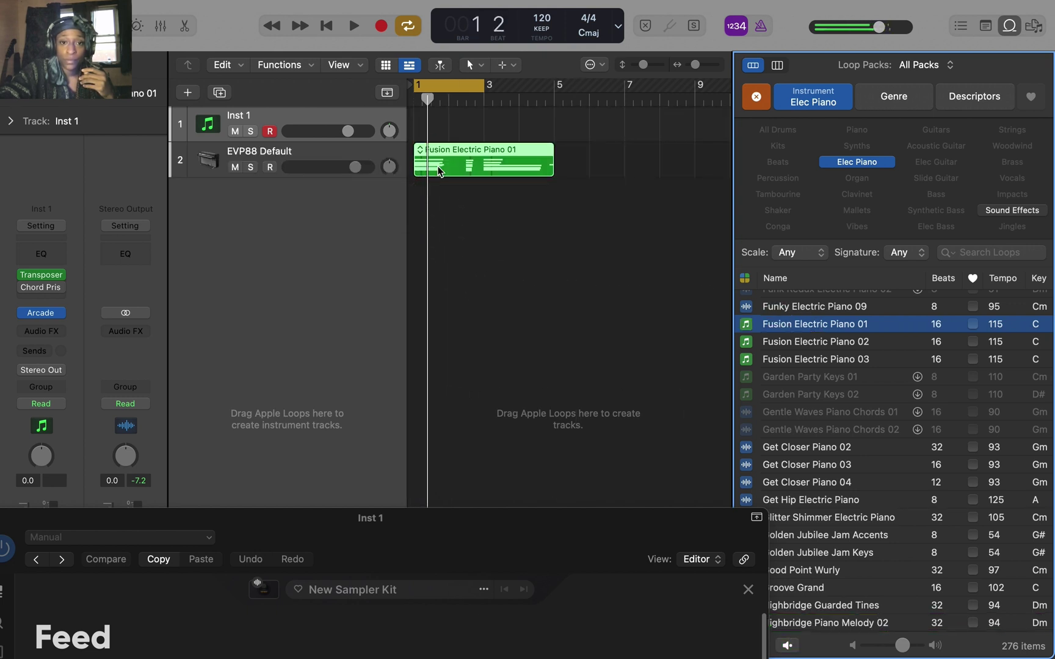
Step: Move the Fusion Electric Piano 01 region onto the Inst 1 track and select that track
click(348, 160)
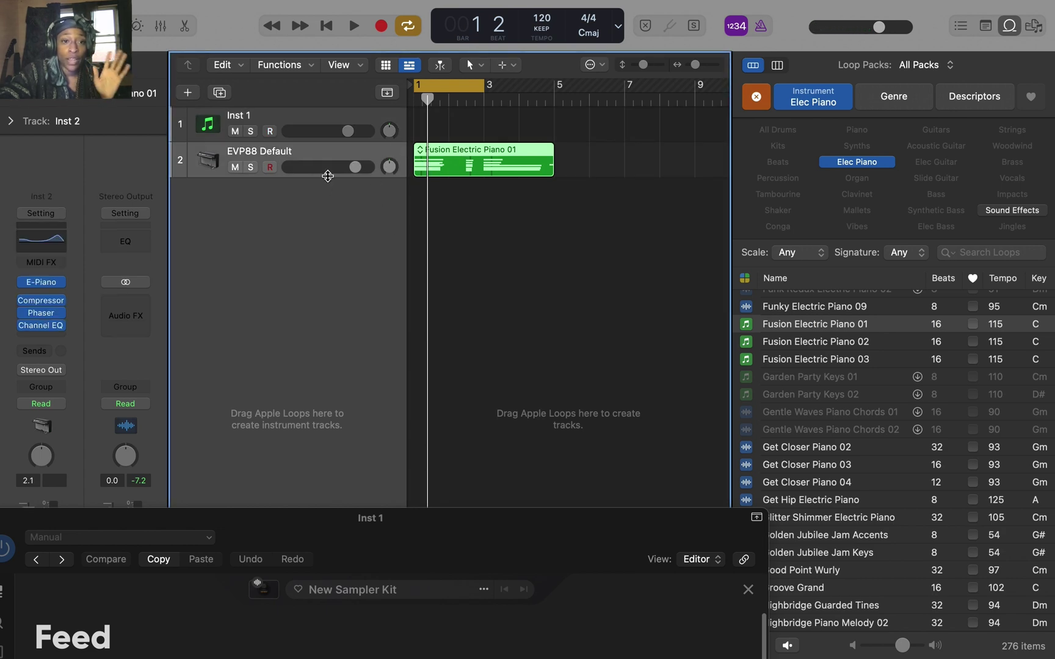
drag(315, 527, 523, 346)
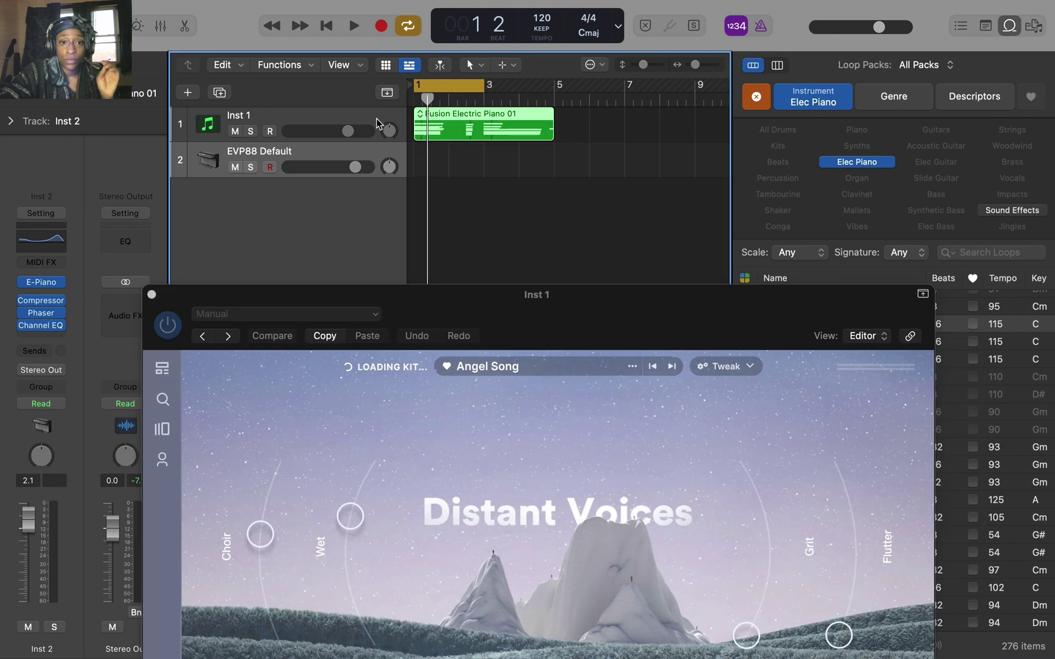
click(373, 123)
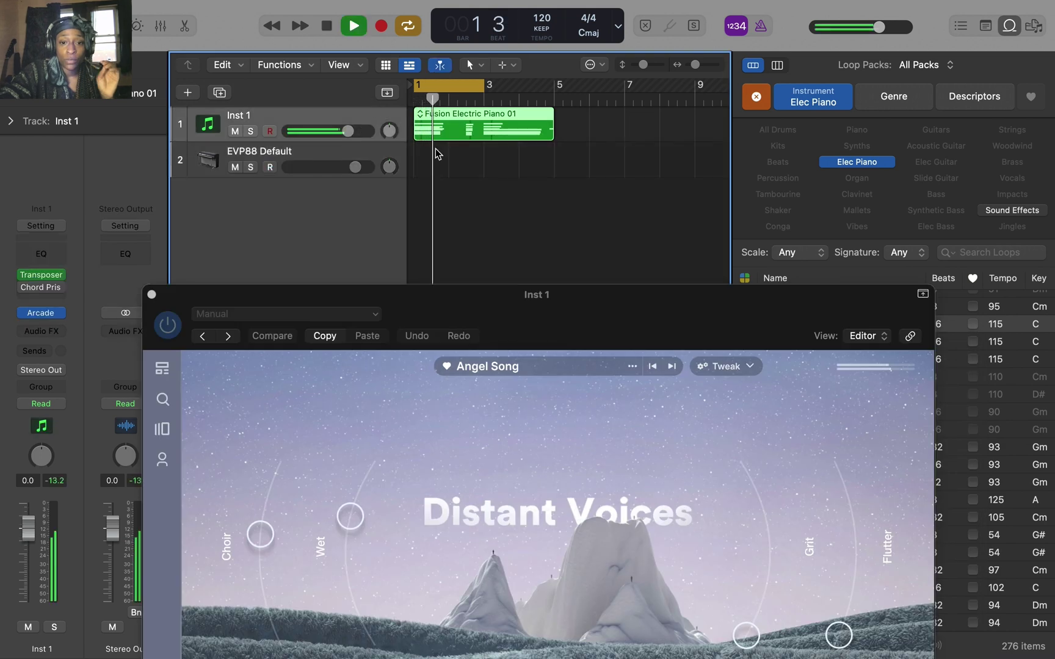
Step: Extend the cycle range to bar 5 so it covers the whole region, and listen to the playback
drag(482, 86, 554, 86)
key(space)
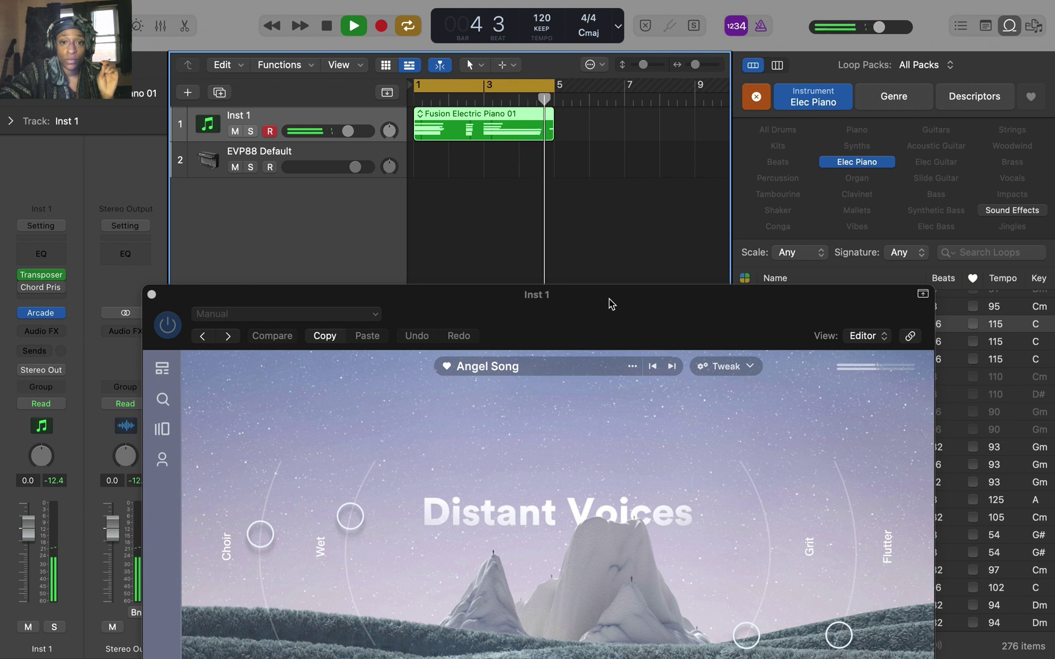
key(space)
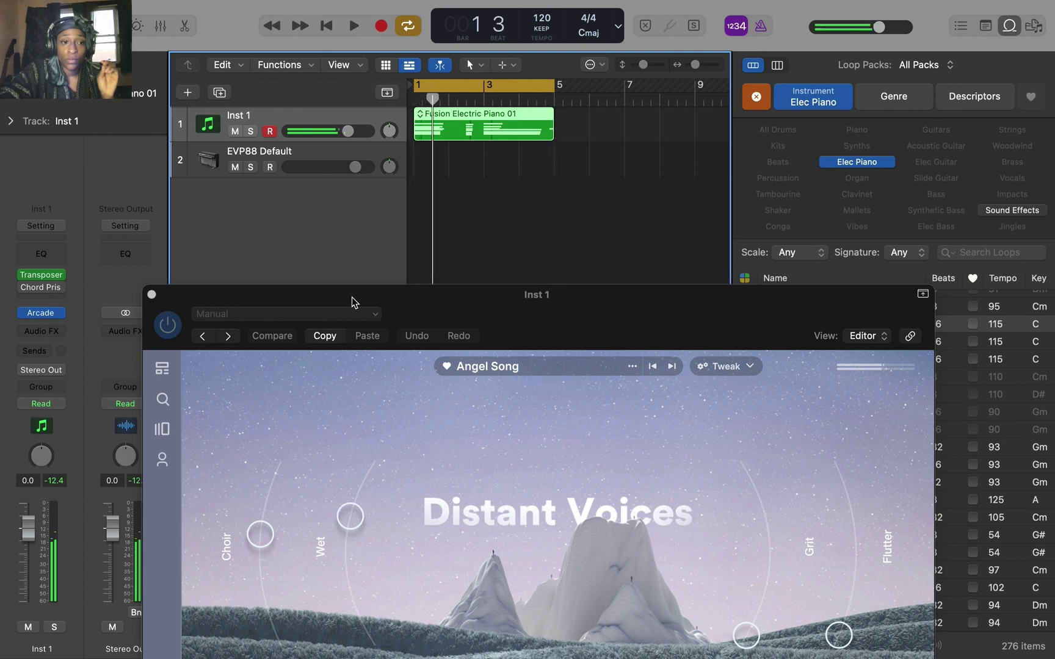
Step: Set Inst 1's Transposer to -12 semitones and lower the track's volume to -7.6 dB during playback
click(42, 276)
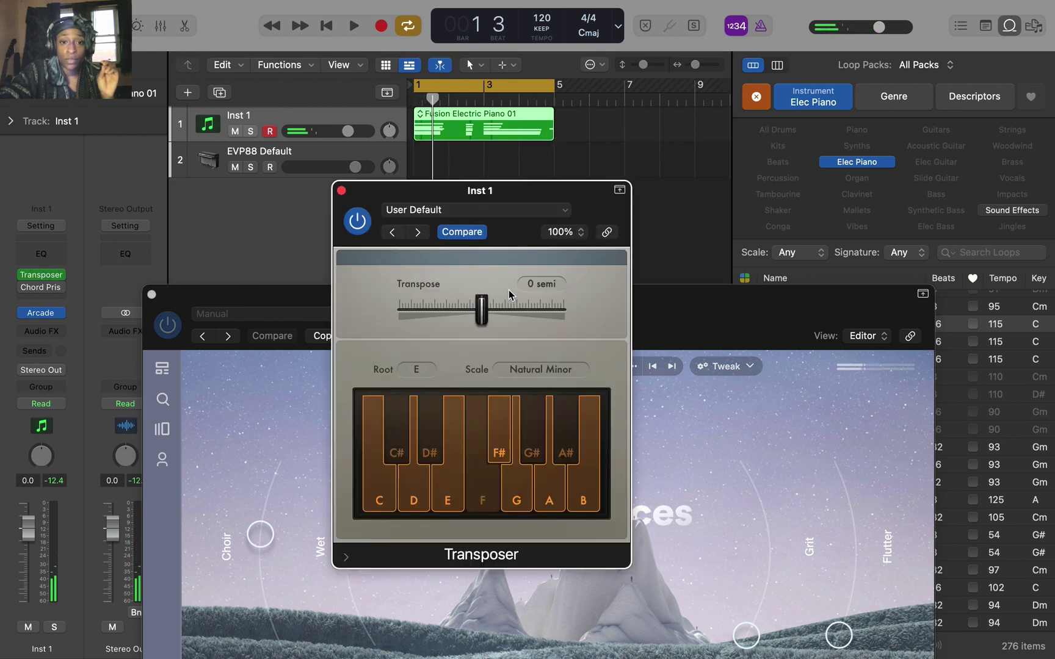
drag(491, 315, 447, 319)
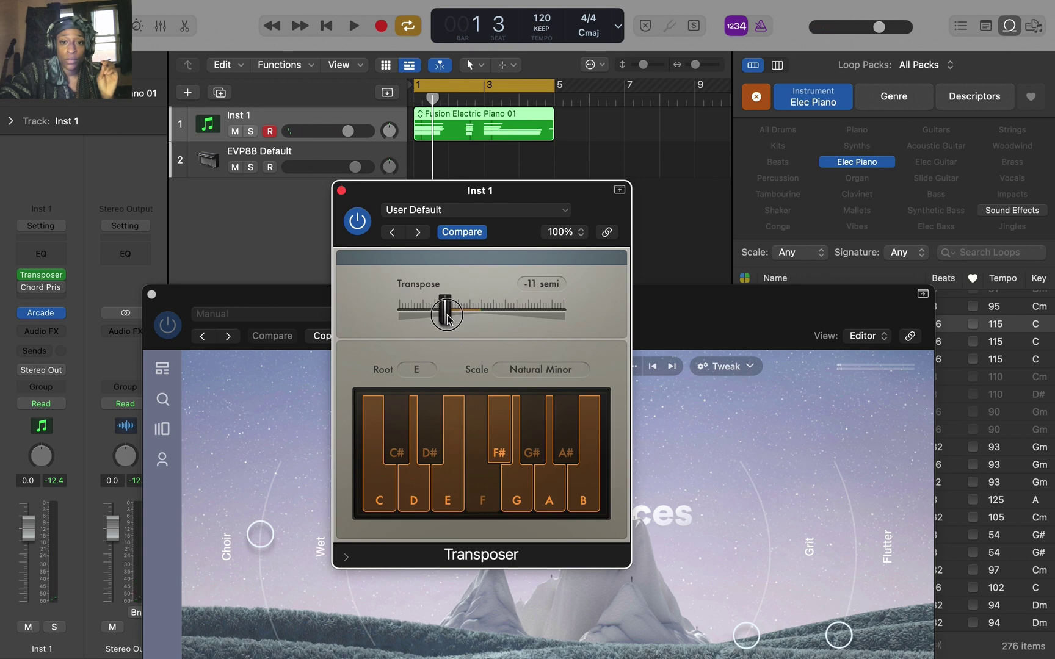
key(space)
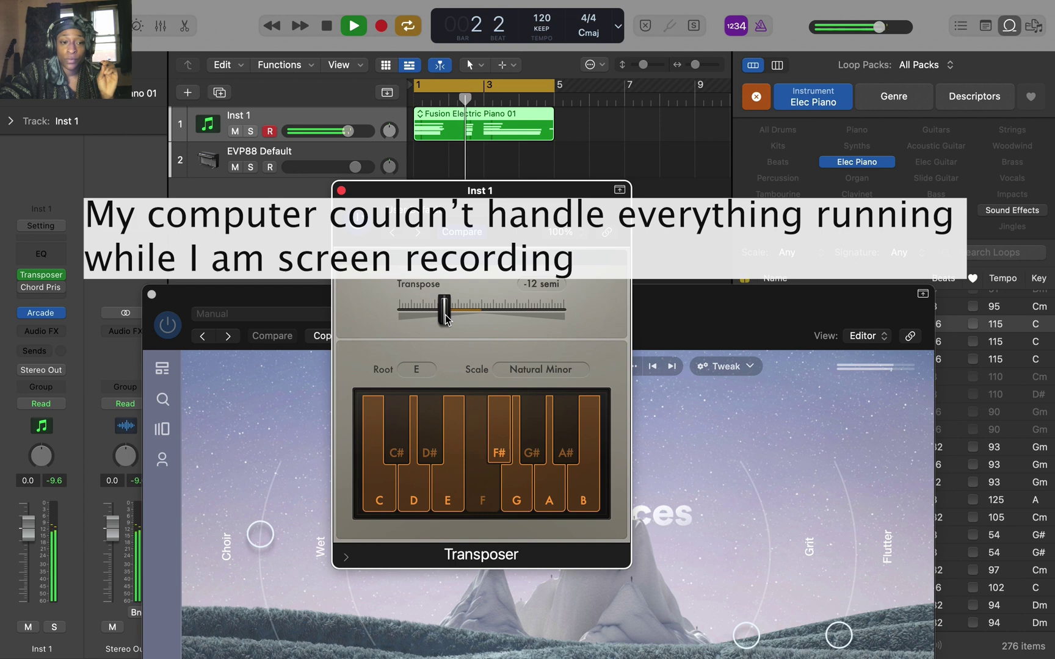
drag(27, 546, 28, 586)
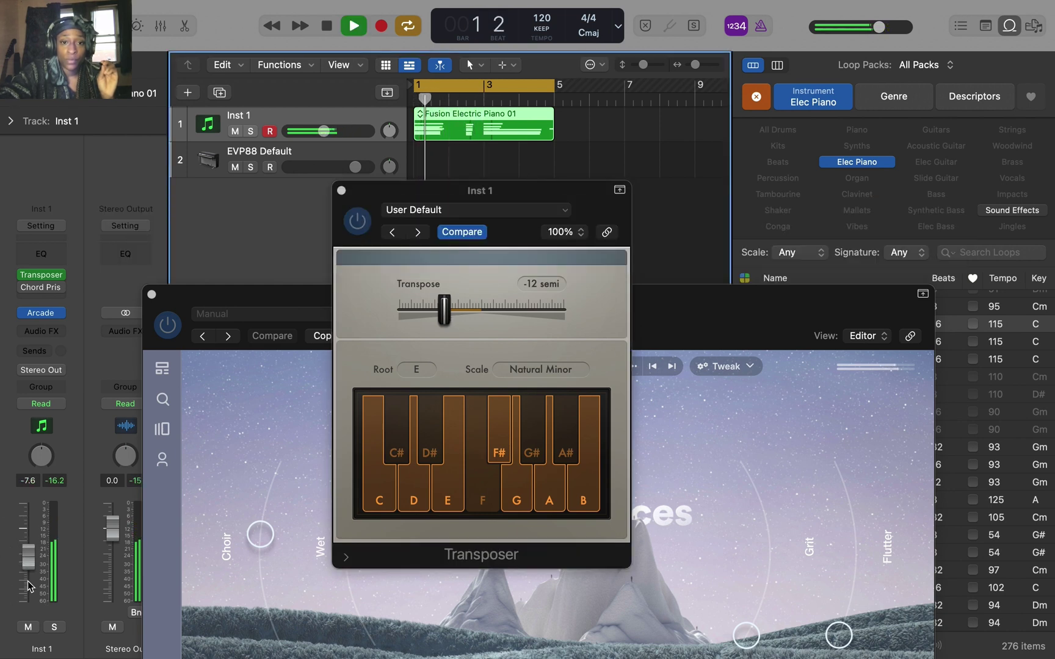
Step: Add the Moody Electric Piano 02 loop at bar 1, replace Inst 1's region with it, and listen to the result
key(space)
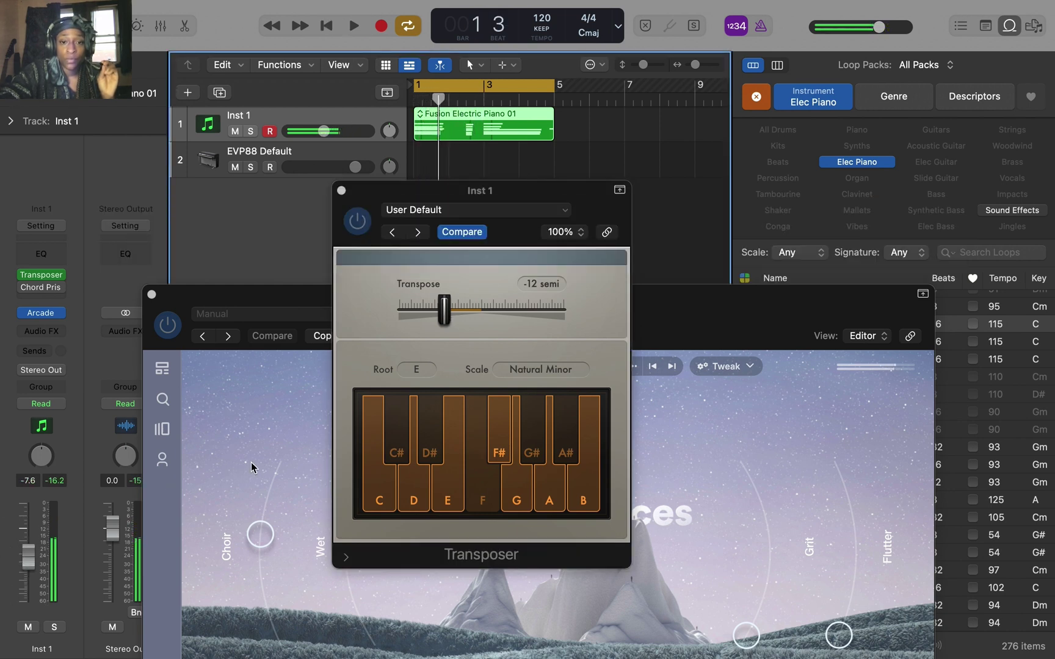
click(341, 191)
drag(815, 535, 416, 214)
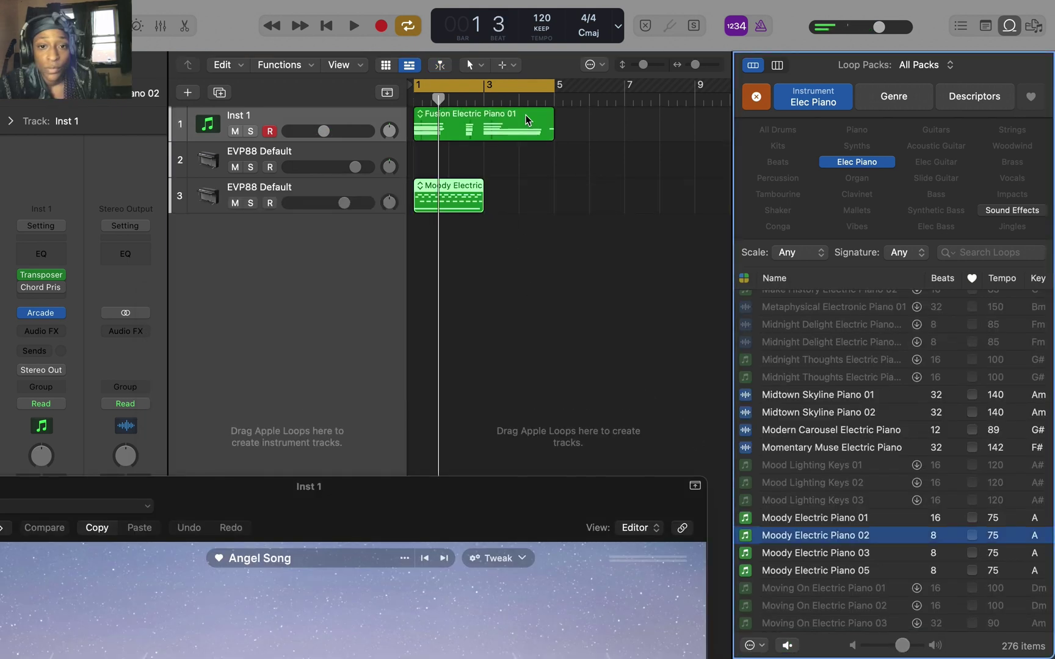
drag(448, 194, 450, 116)
key(space)
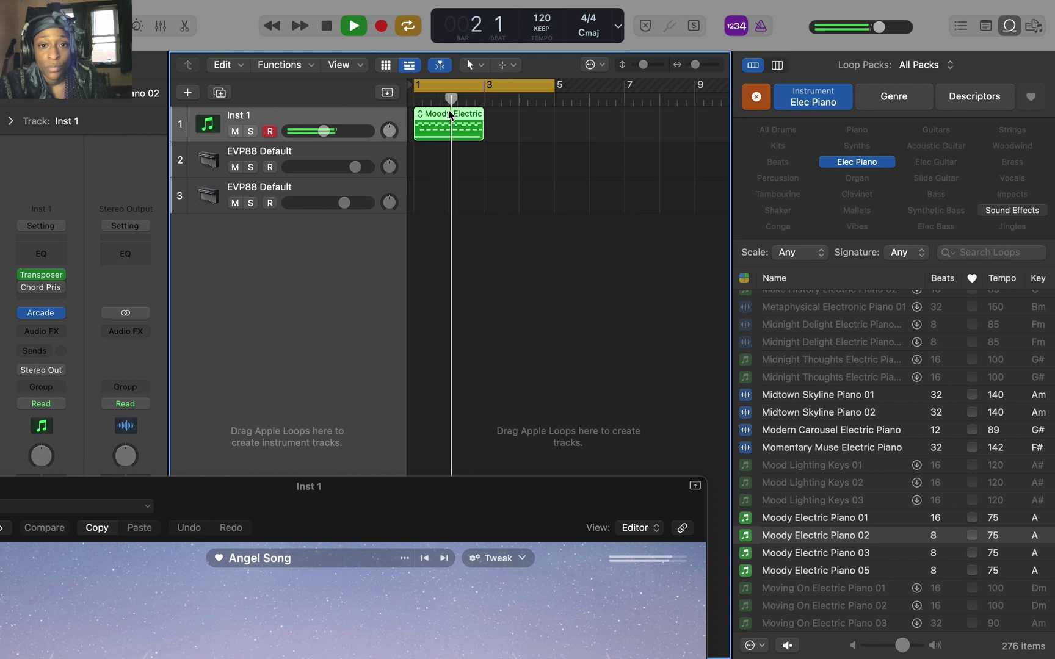
key(space)
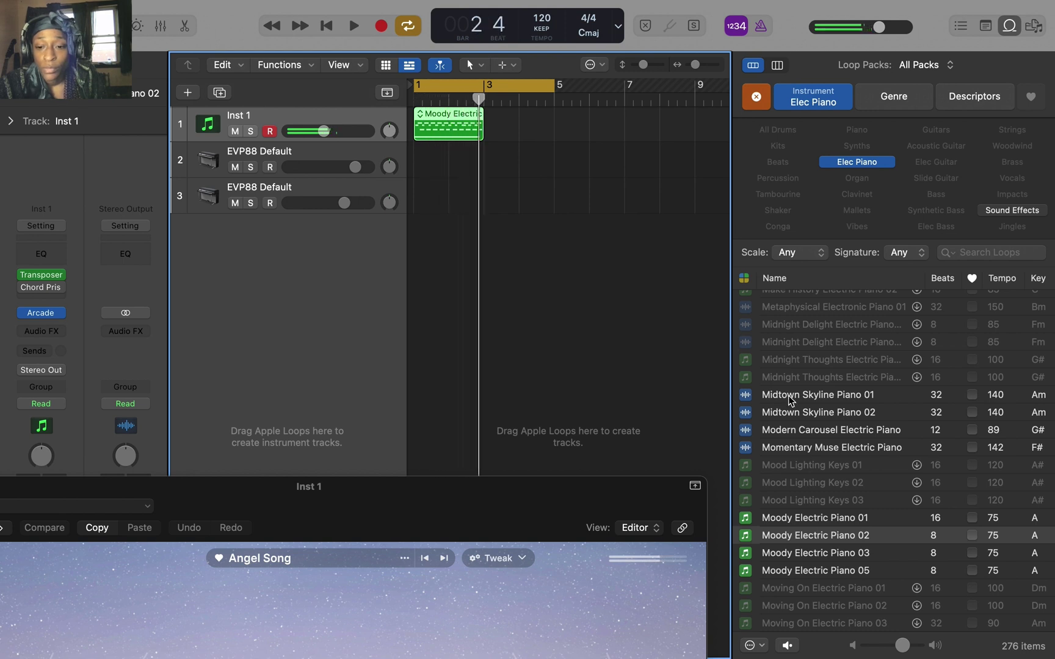
Step: Replace Inst 1's region with the Spacey Electric Piano 02 loop at bar 1 and listen to it
scroll(821, 537, down, 10)
drag(798, 461, 432, 113)
key(space)
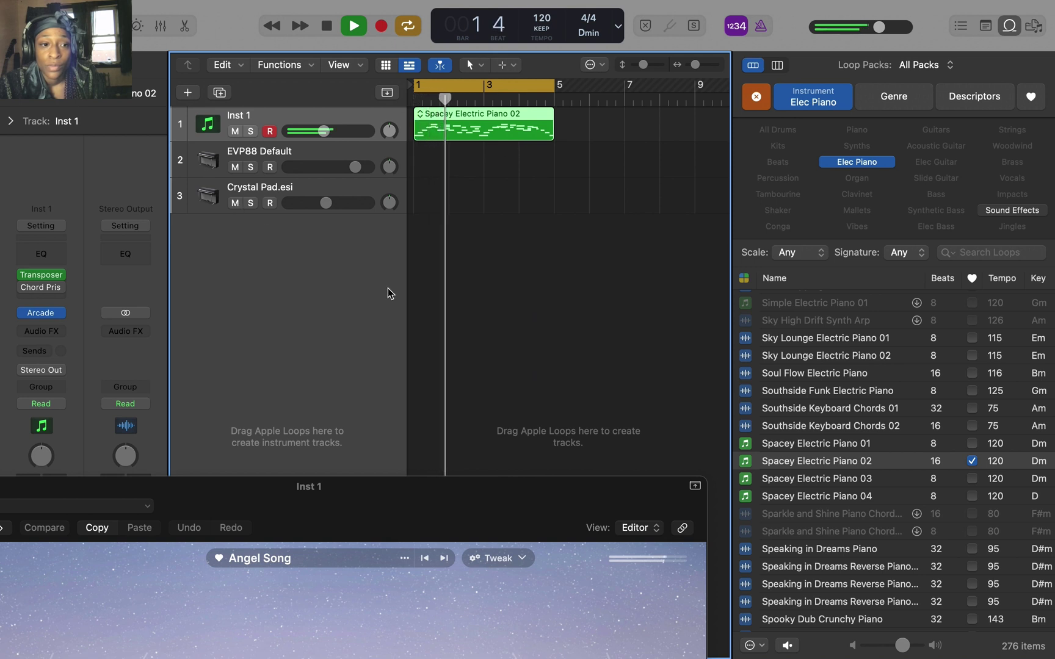
key(space)
Step: Audition the Spacey Electric Piano 02 region with Inst 1's Transposer at -24 and at 24 semitones
key(v)
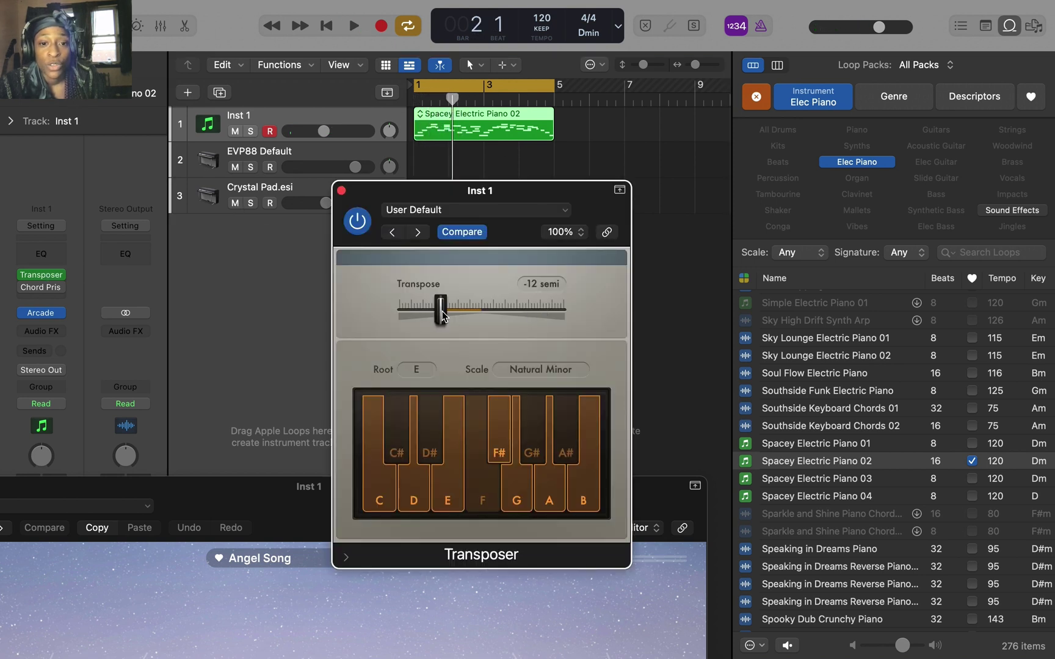
drag(442, 312, 404, 310)
key(space)
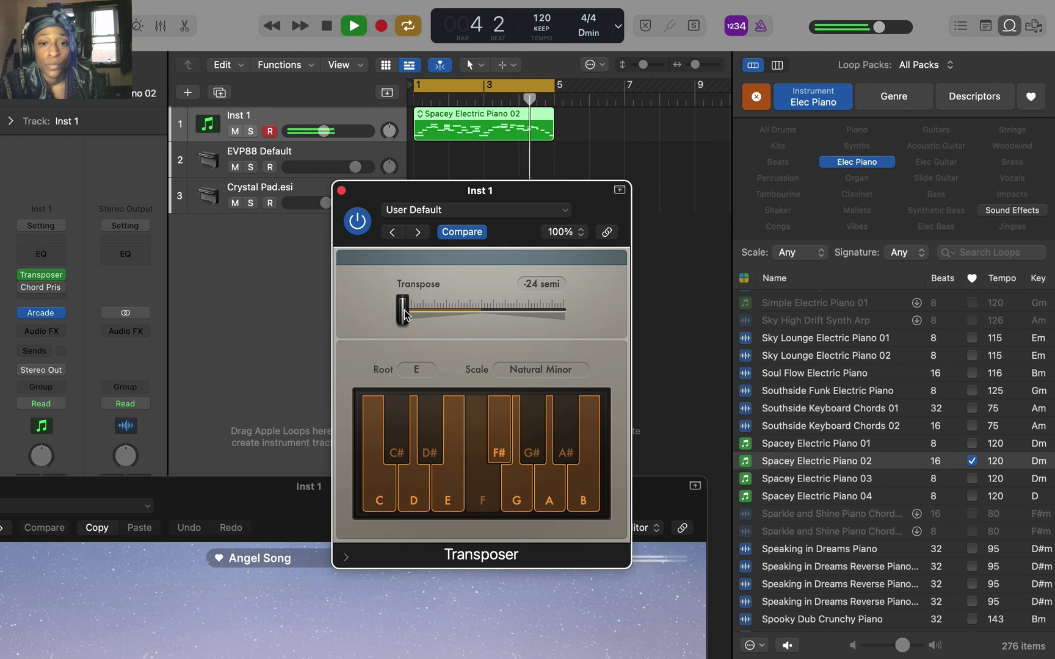
key(space)
drag(404, 310, 560, 310)
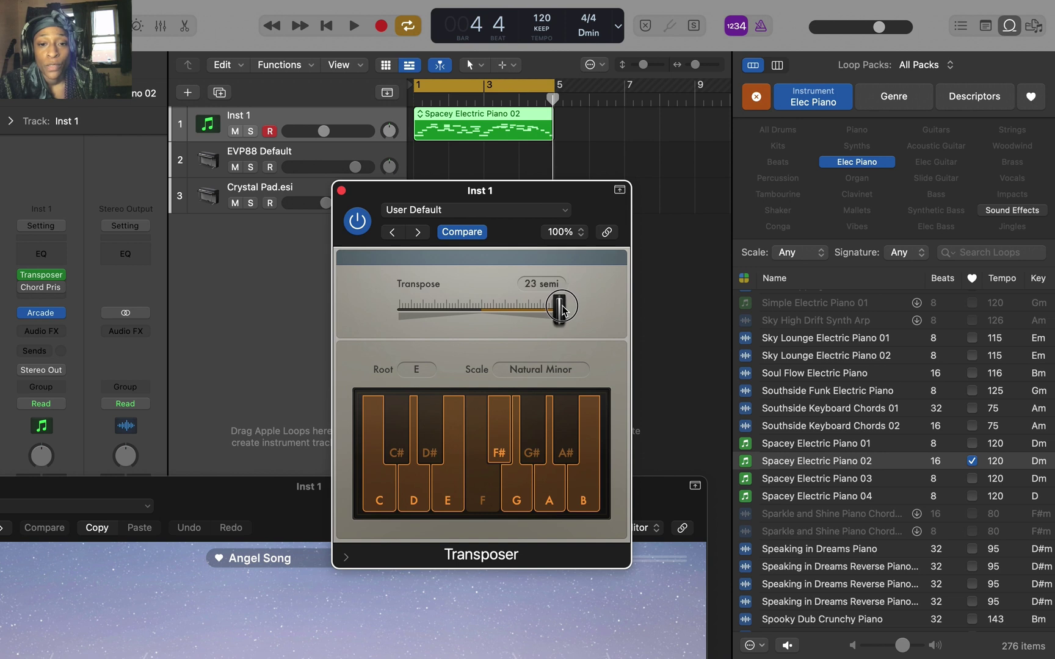
key(space)
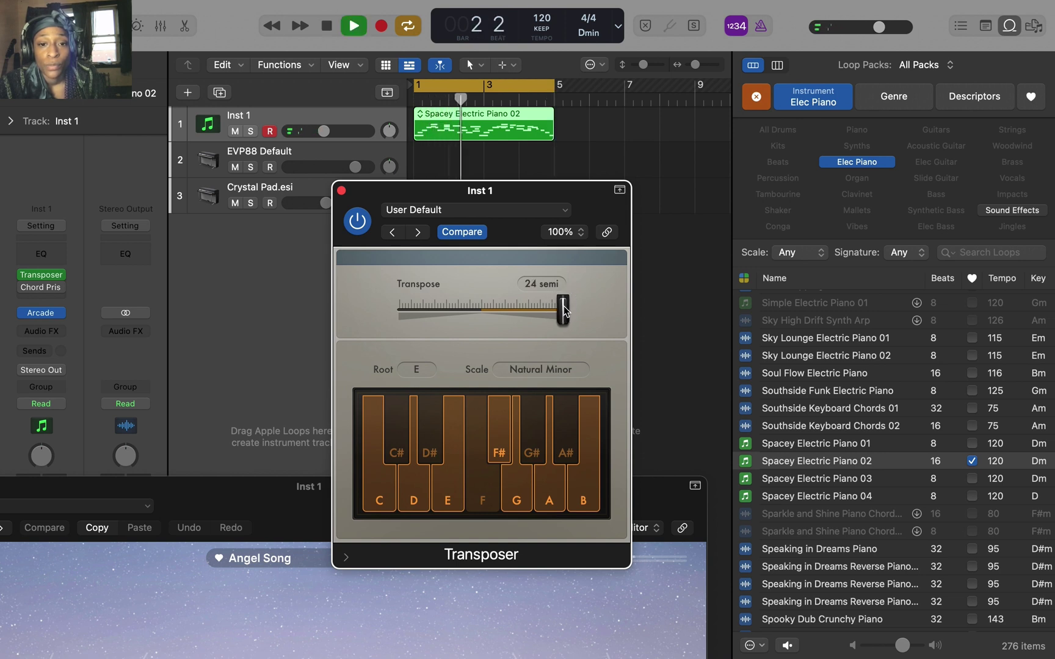
Step: Set Inst 1's Transposer to 12 semitones, listen to the region, and close the Transposer
drag(563, 309, 525, 309)
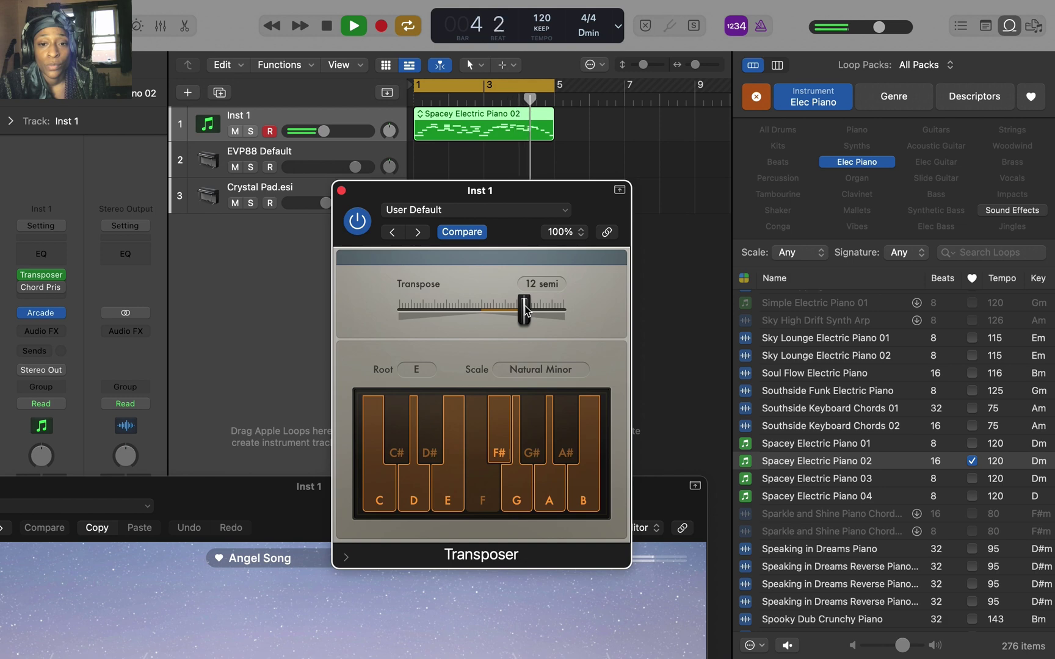
key(space)
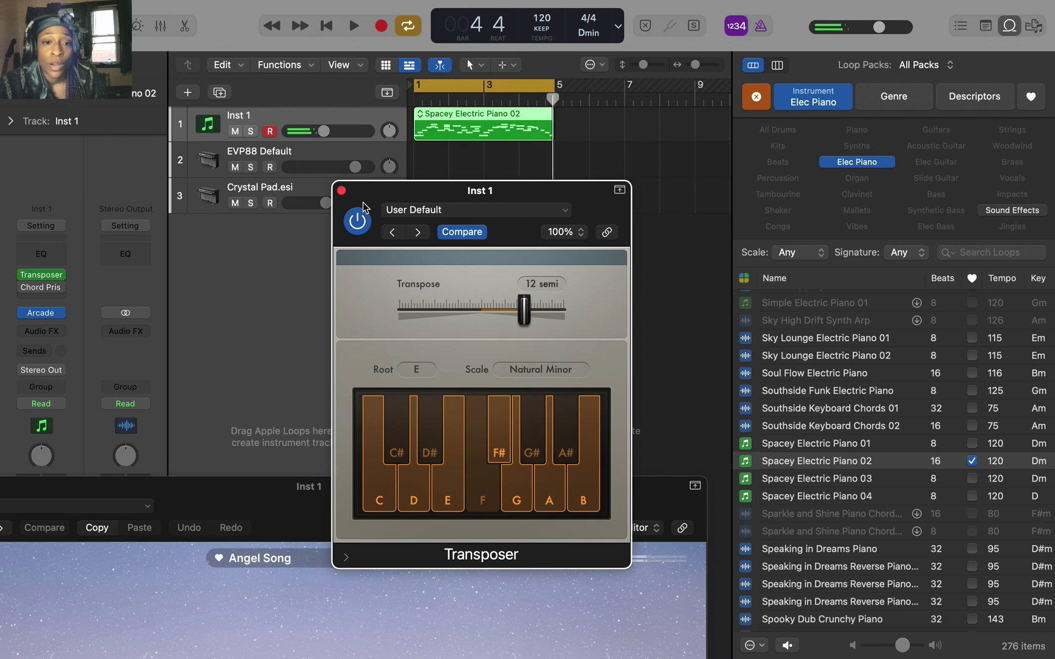
click(342, 191)
scroll(862, 473, down, 10)
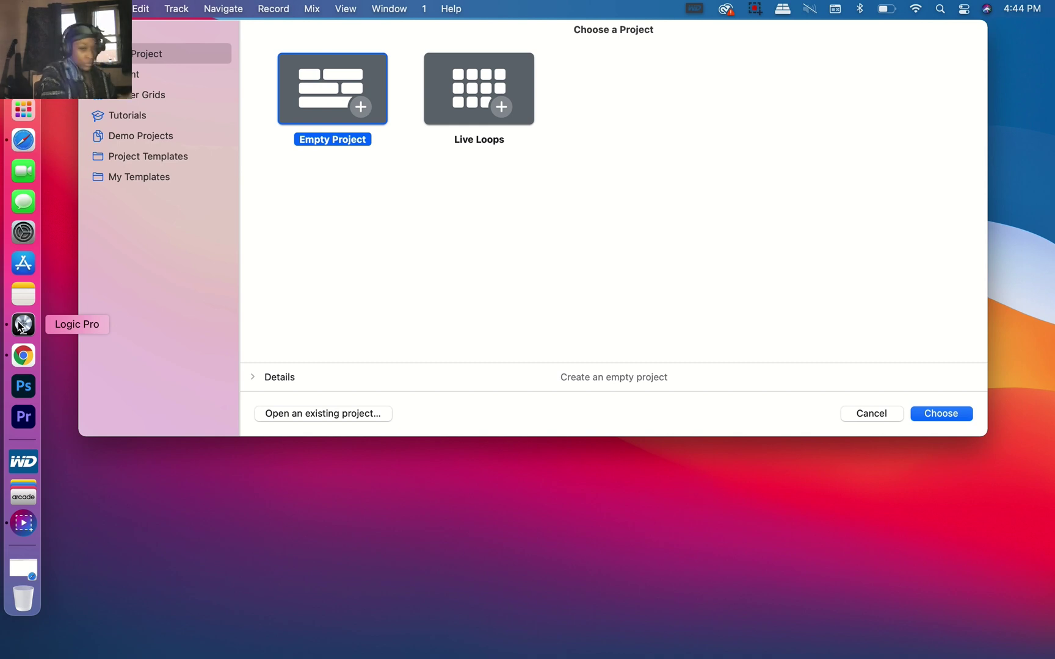
Step: Open the recent project distant voiceslogicx and listen to its Delicate Piano 01 region
click(137, 74)
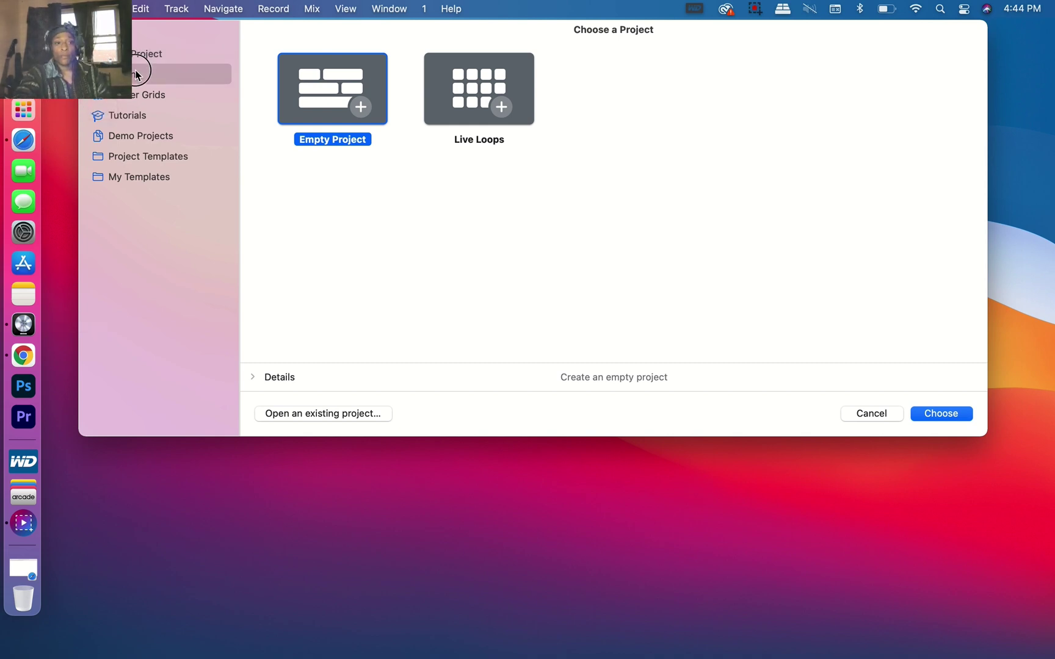
click(938, 414)
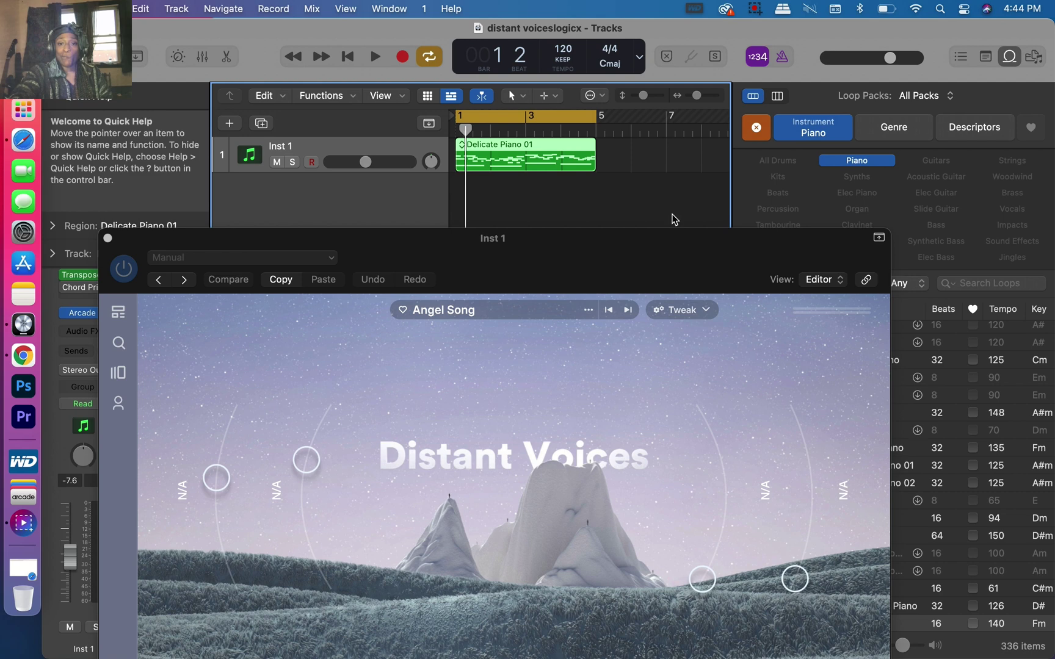
key(space)
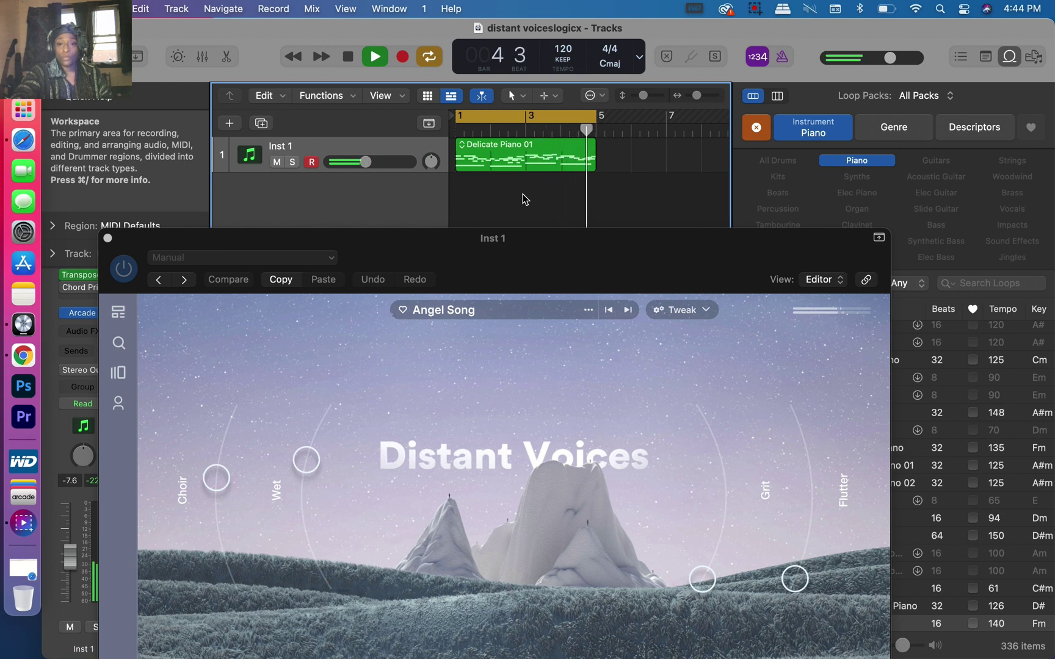
key(space)
Step: Set the Transposer on Inst 1 to 0 semitones and listen to the Delicate Piano 01 region
drag(362, 240, 432, 341)
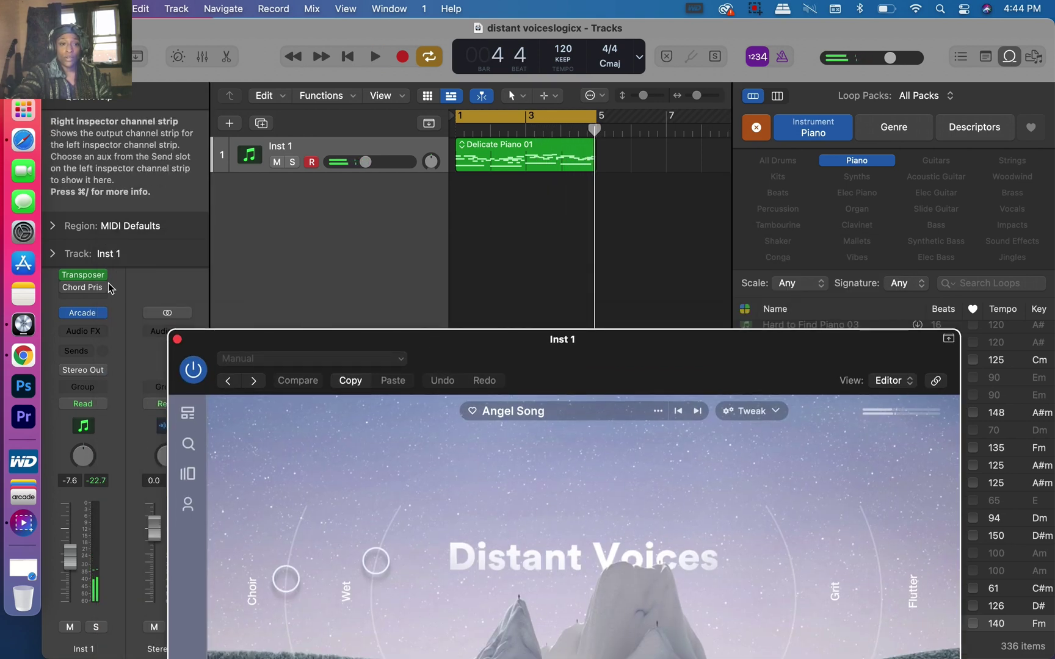
click(91, 277)
drag(560, 328, 516, 333)
key(space)
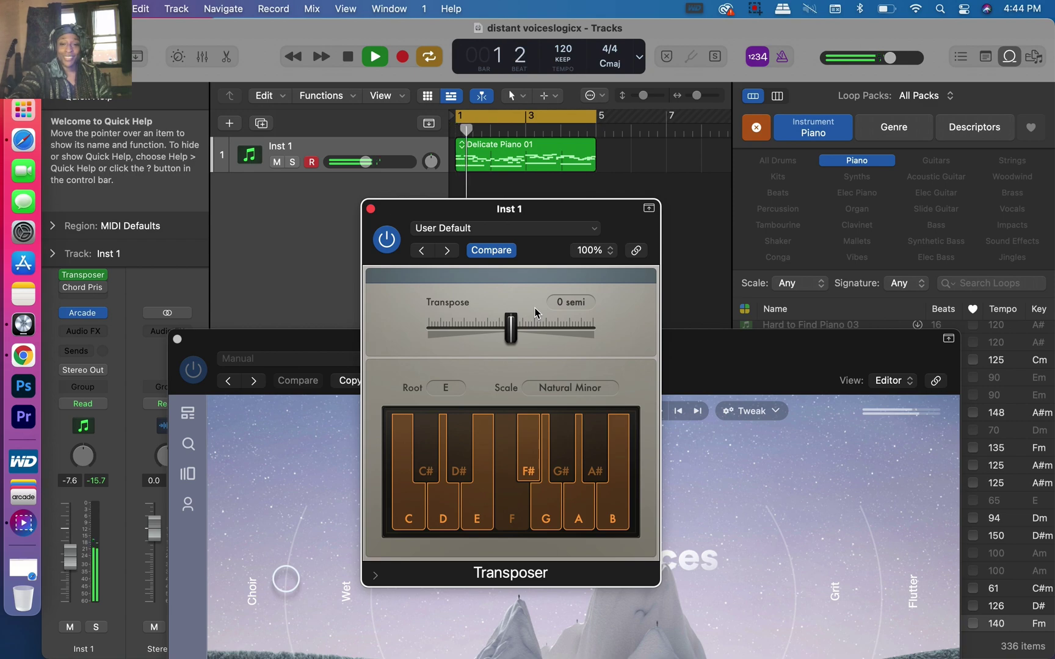
key(space)
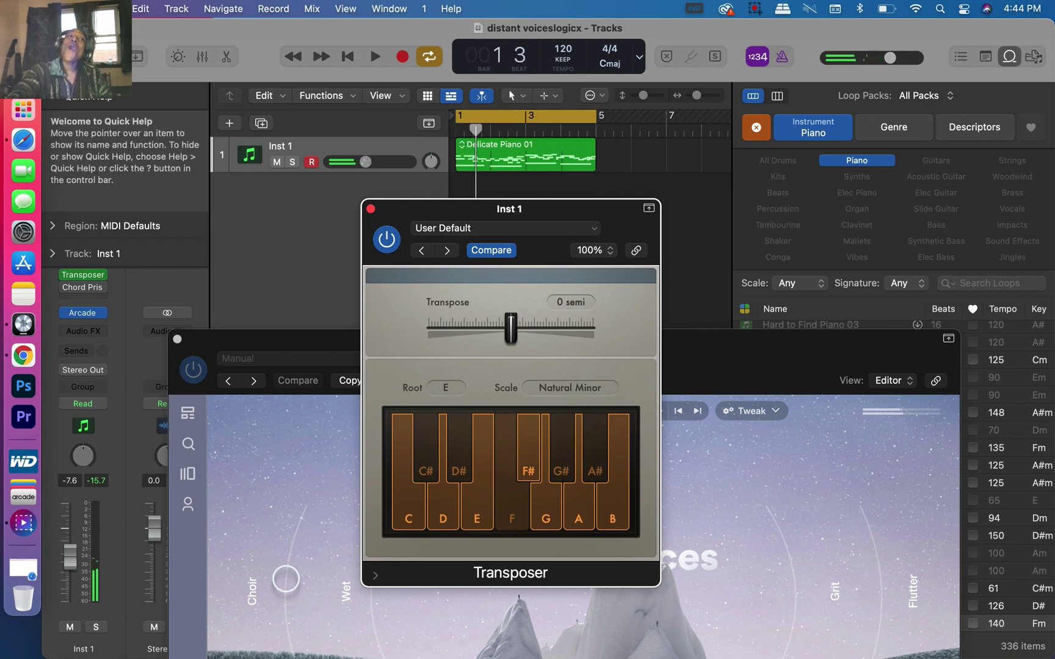
Step: Add the Emotional Piano 02 loop at bar 1 on a new track and move its region onto Inst 1
key(ctrl+super+f)
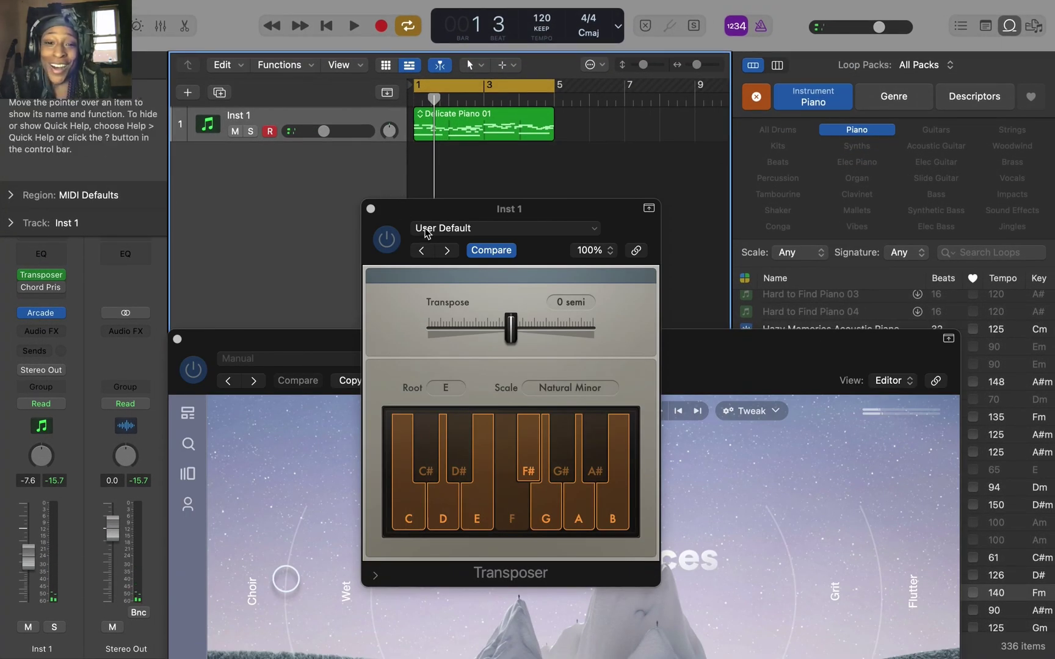
click(370, 209)
drag(711, 337, 294, 360)
scroll(805, 341, up, 10)
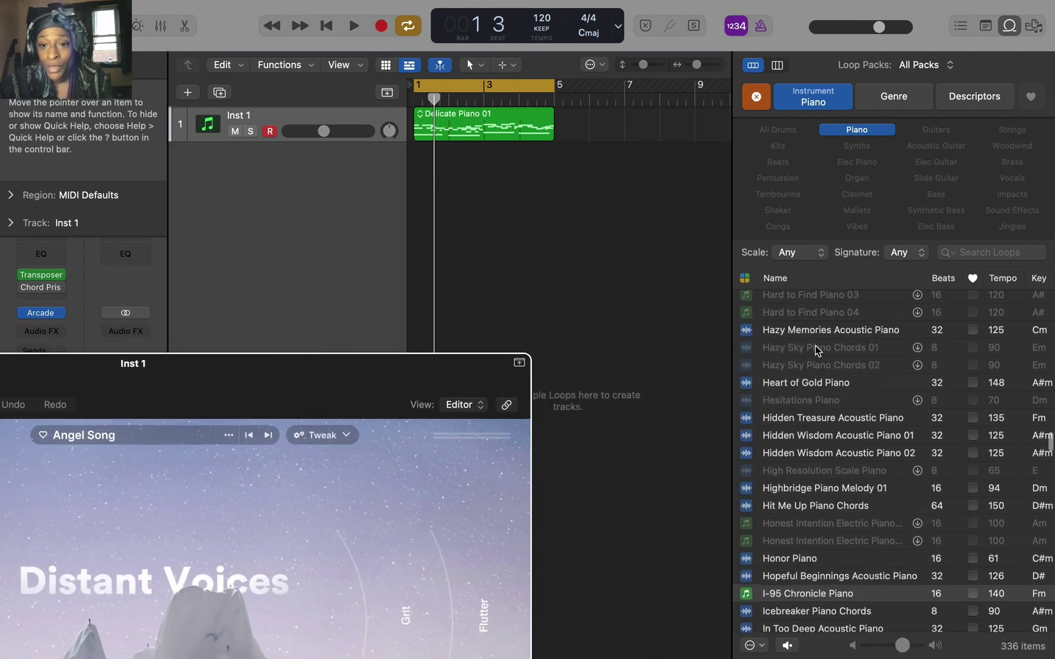
scroll(815, 349, up, 8)
drag(815, 344, 406, 182)
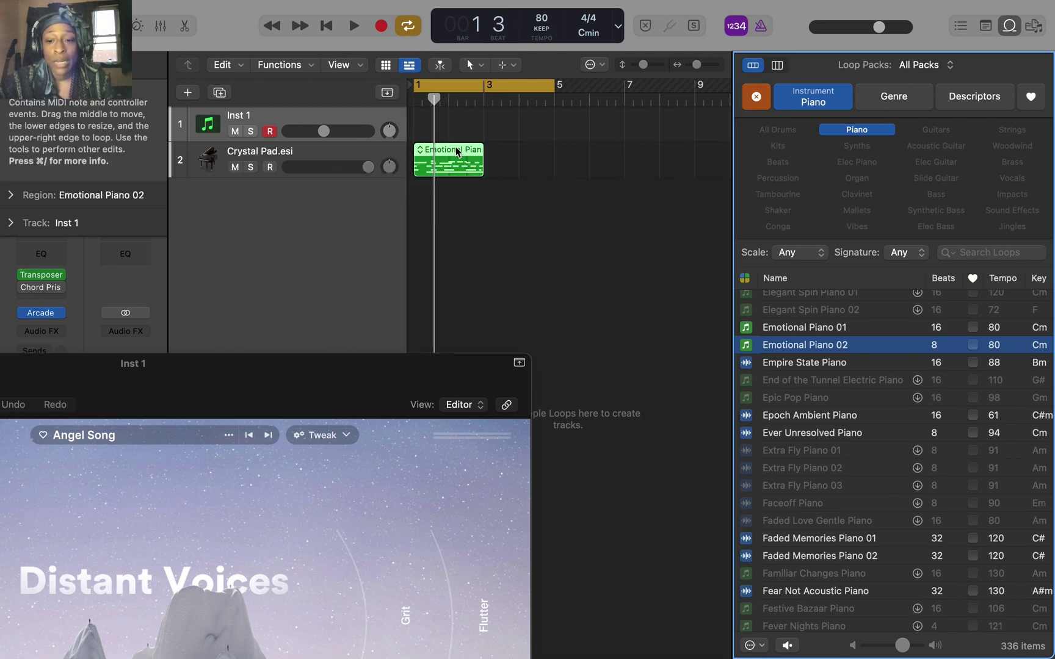
drag(456, 147, 449, 118)
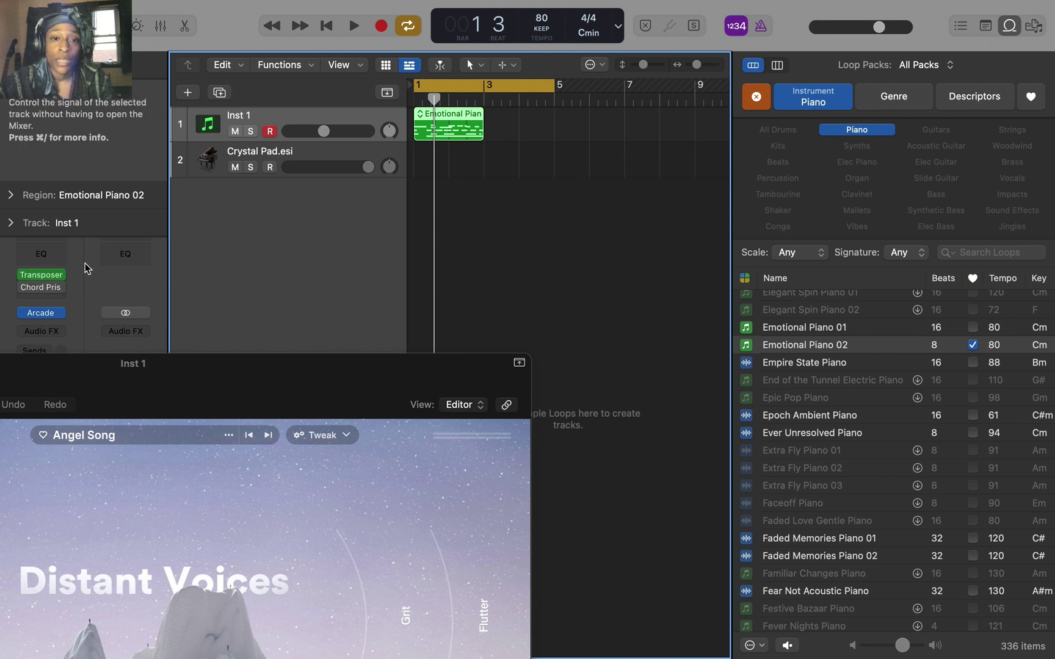
Step: Shorten the cycle range to end at bar 3 while listening to the Emotional Piano 02 region
key(space)
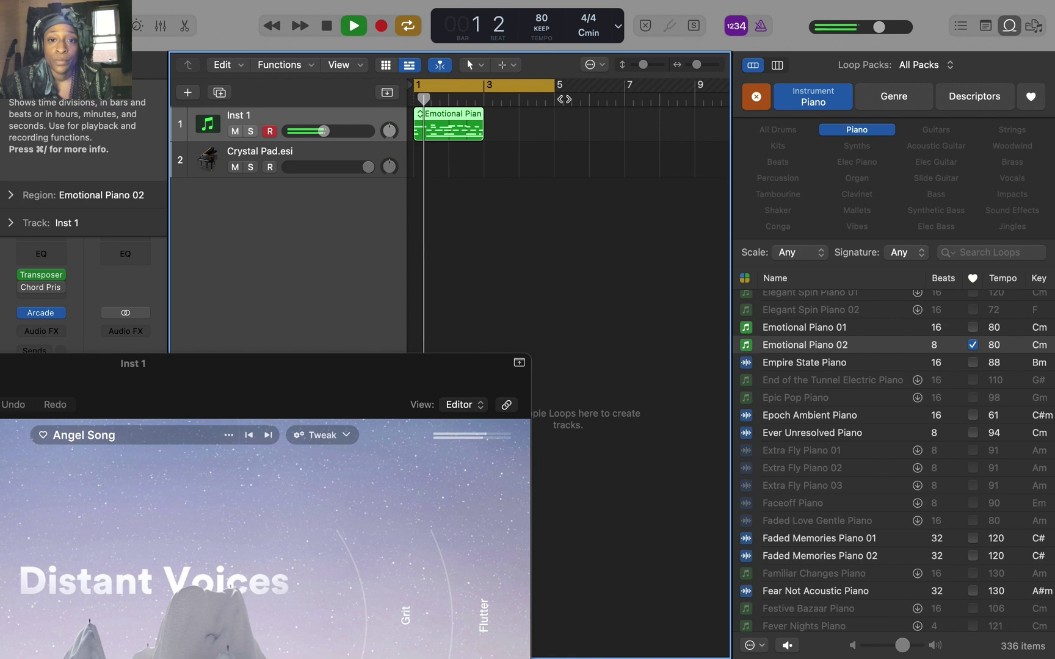
drag(554, 90, 484, 93)
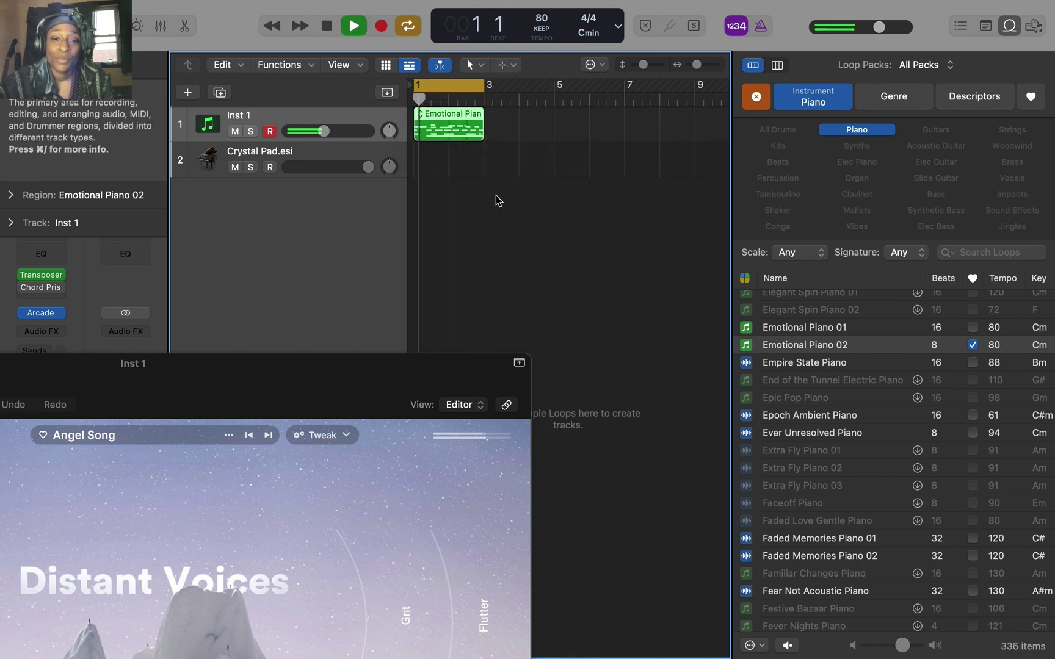
key(space)
Step: Bounce the Emotional Piano 02 region in place to a new audio track and play it back
right_click(452, 120)
mouse_move(542, 379)
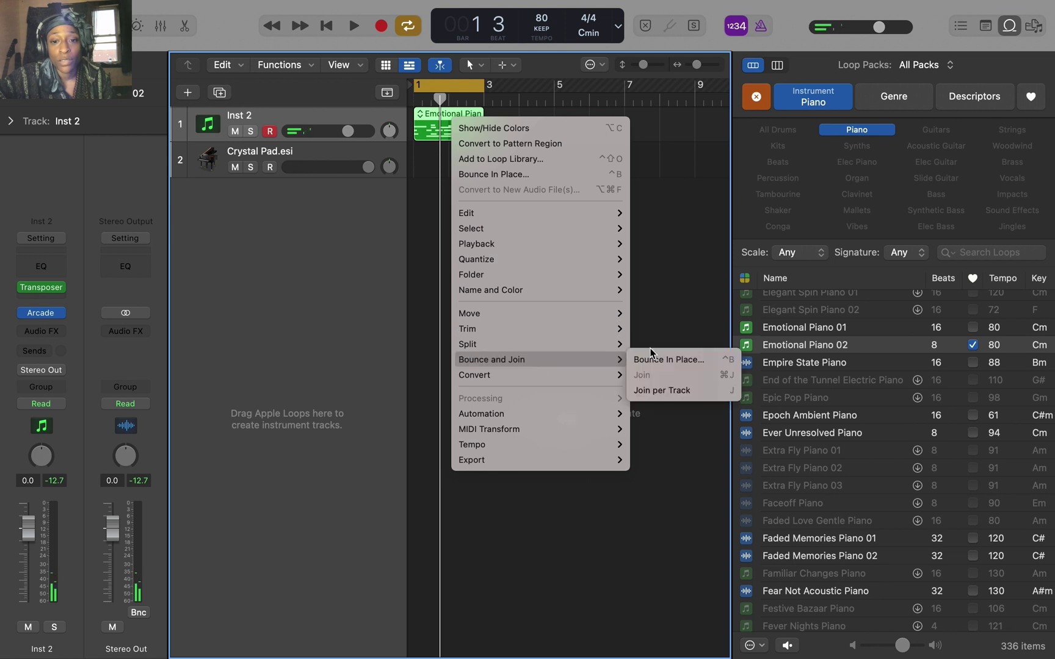
click(678, 360)
key(space)
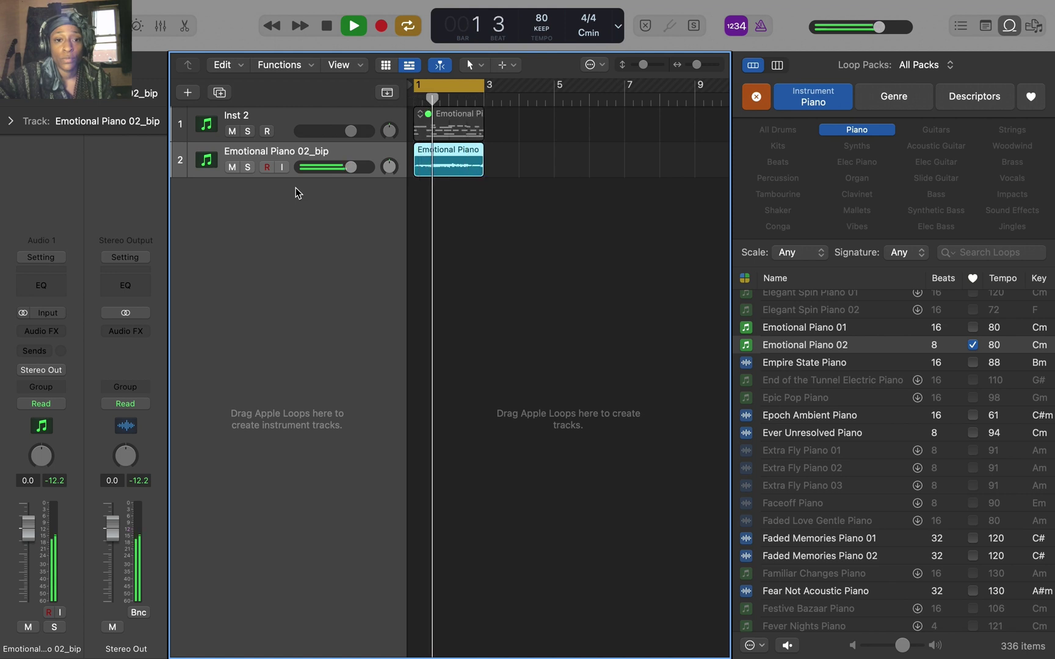
Step: Audition HalfTime on the bounced track with 1/2 and 1/16 loop lengths, lowering the mix to about 52%
key(space)
key(v)
key(space)
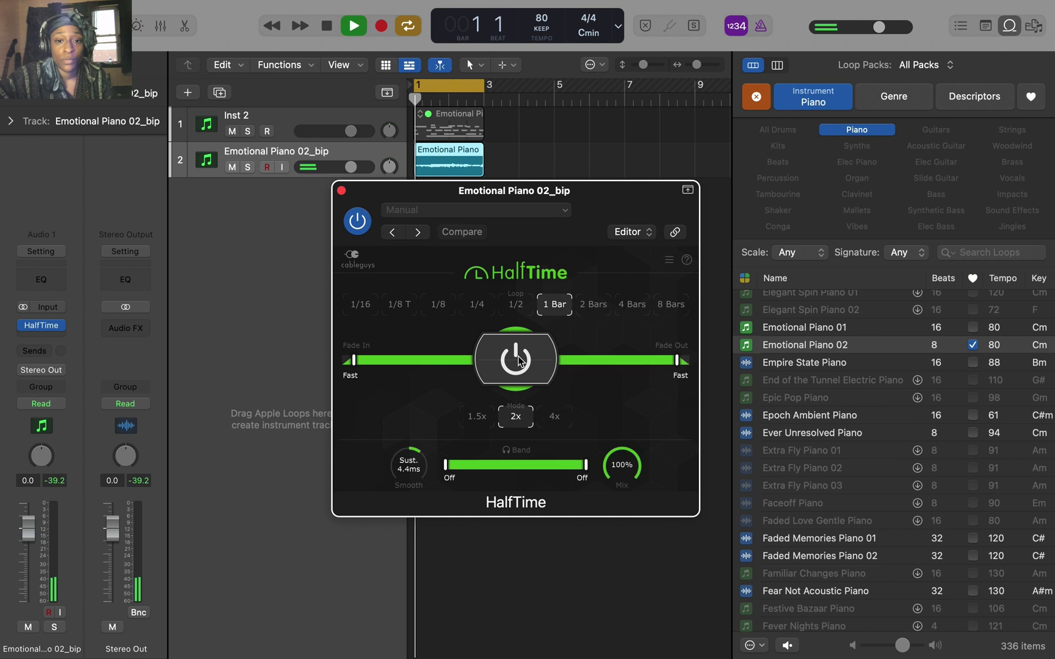
click(516, 307)
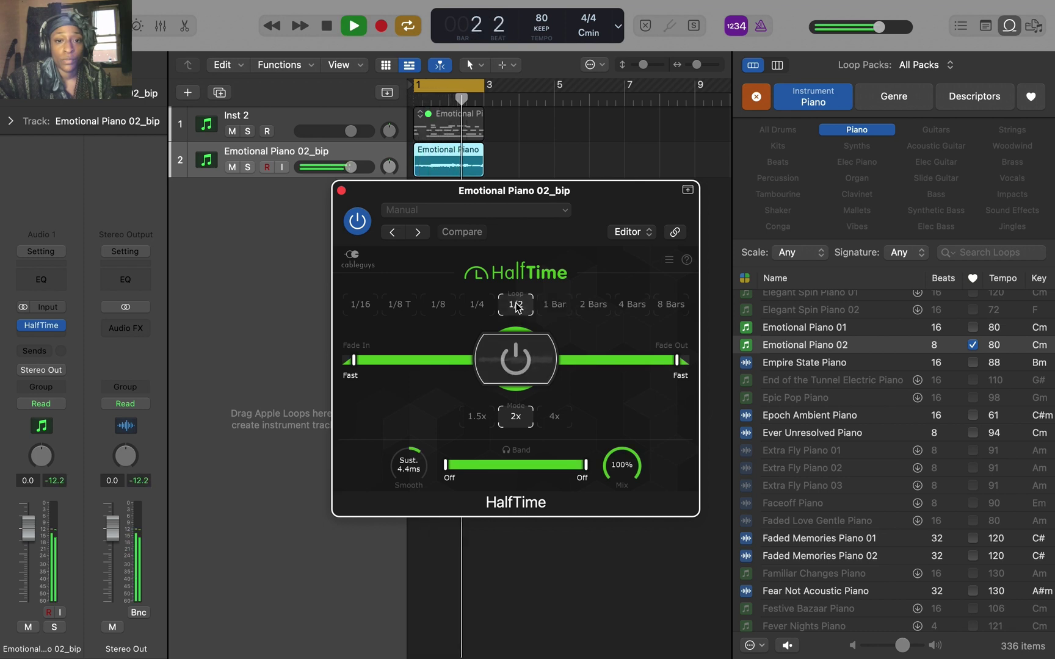
click(370, 310)
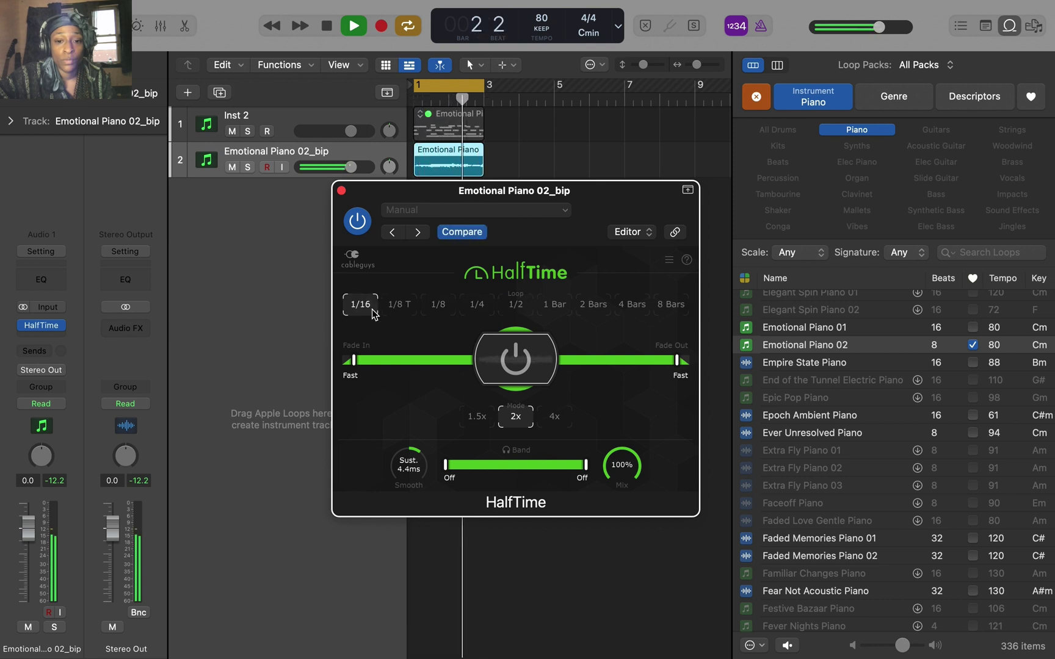
drag(623, 470, 639, 524)
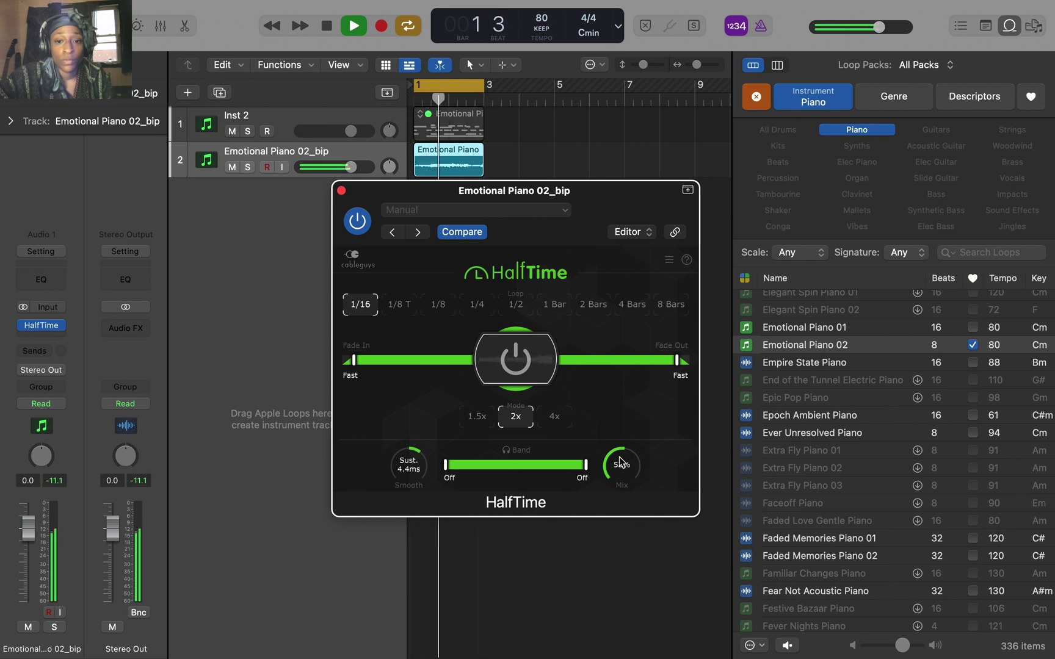
Step: Set HalfTime's loop length to 1/8 and its mix to 100% while listening, and close the plug-in
click(445, 307)
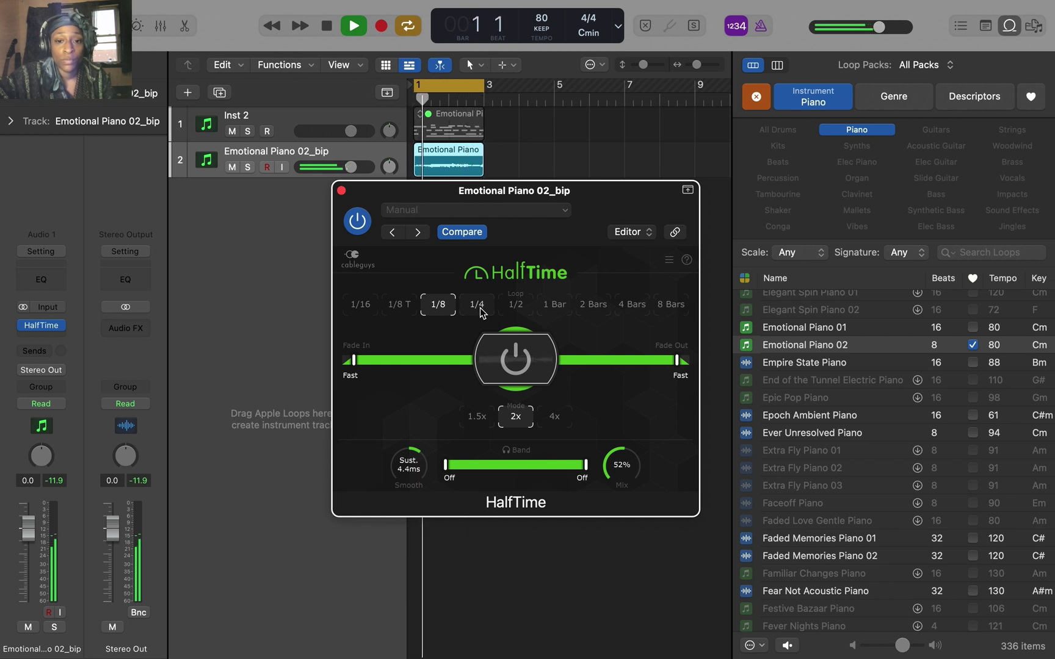
drag(605, 462, 632, 464)
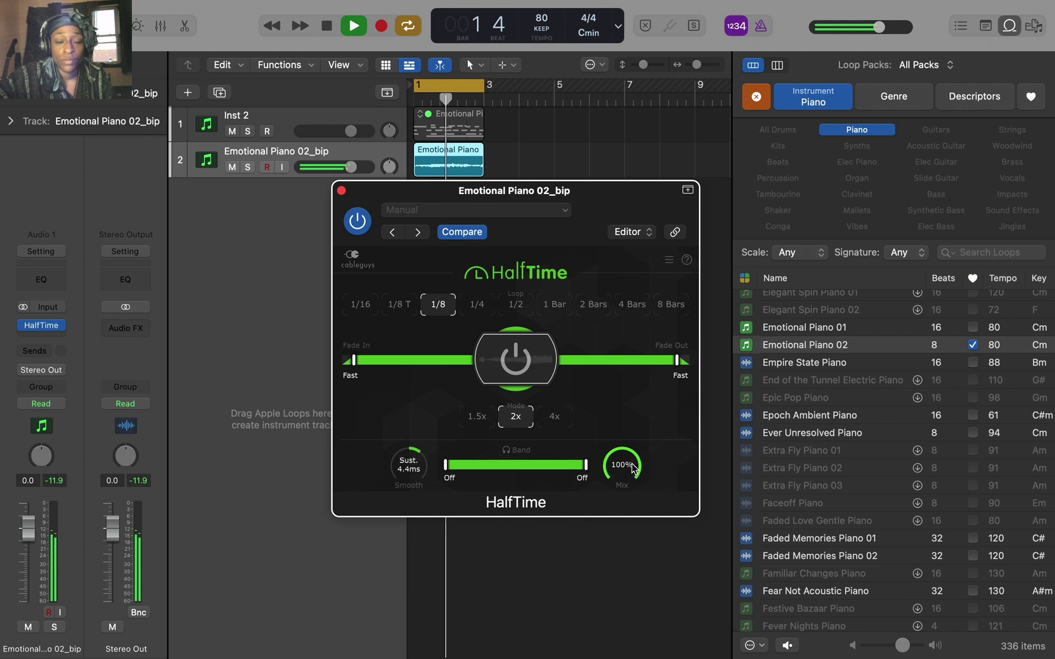
key(space)
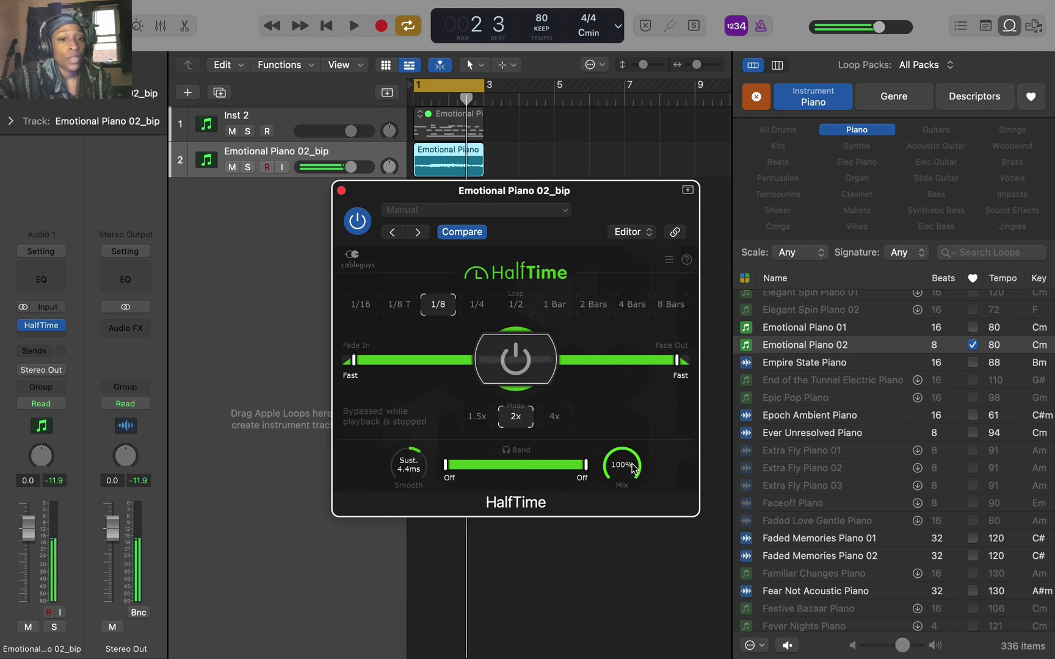
click(342, 191)
Step: Delete the bounced Emotional Piano 02 audio region and select the original MIDI region on Inst 2
click(420, 169)
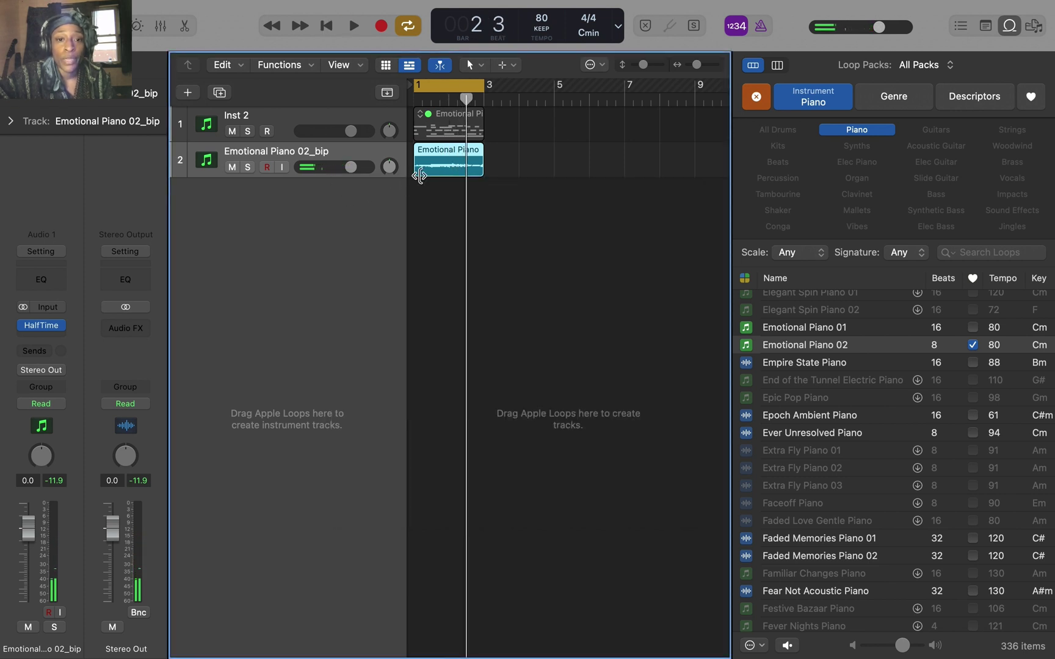
key(Delete)
click(432, 135)
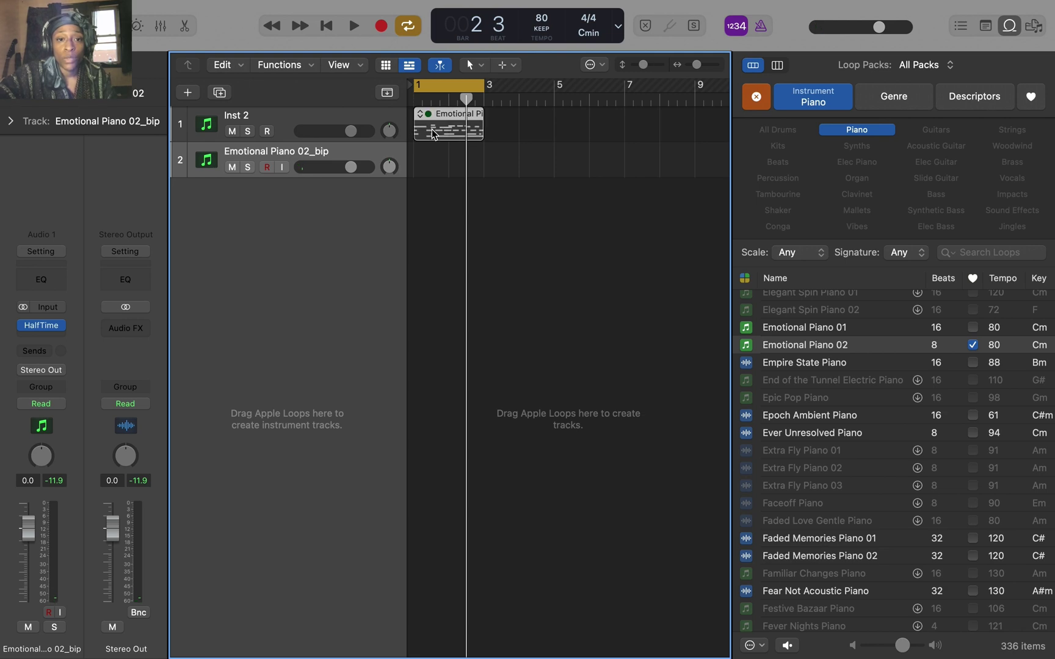
Step: Delete the Emotional Piano 02 MIDI region and open the Arcade instrument on the Inst 2 track
key(Delete)
click(310, 116)
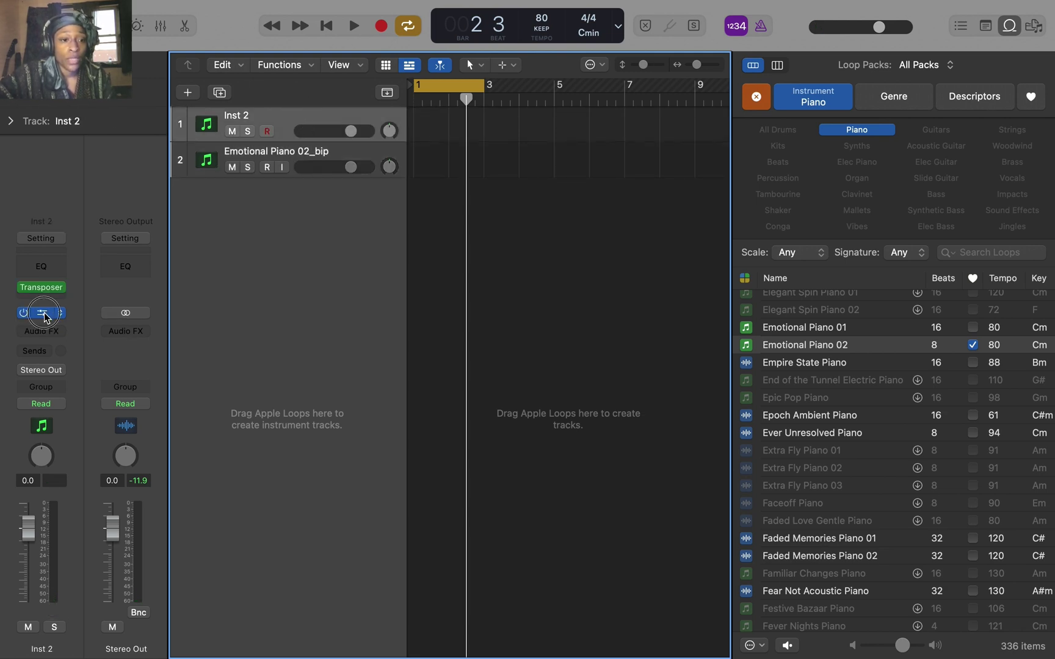
click(42, 313)
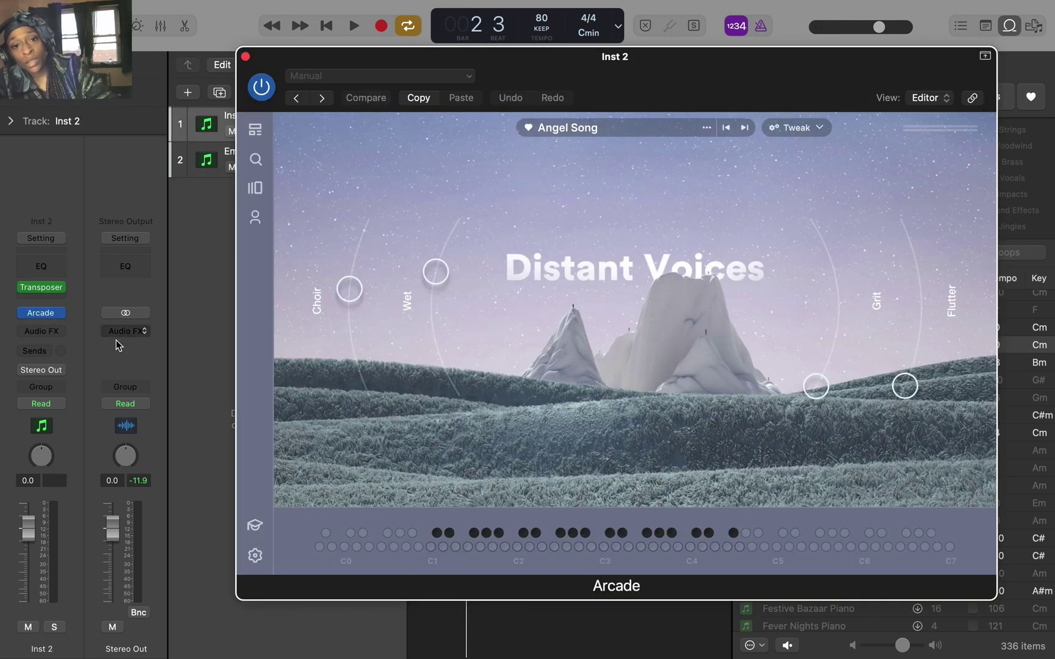
Step: Browse the Distant Voices note kits and load the Transmute kit
click(574, 129)
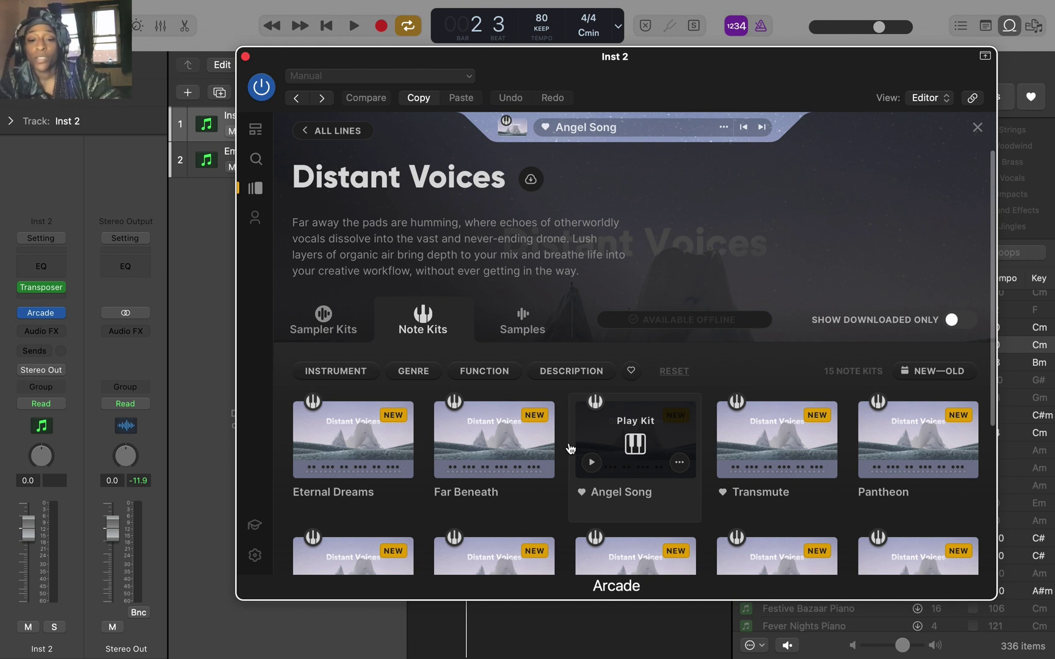
scroll(699, 468, down, 3)
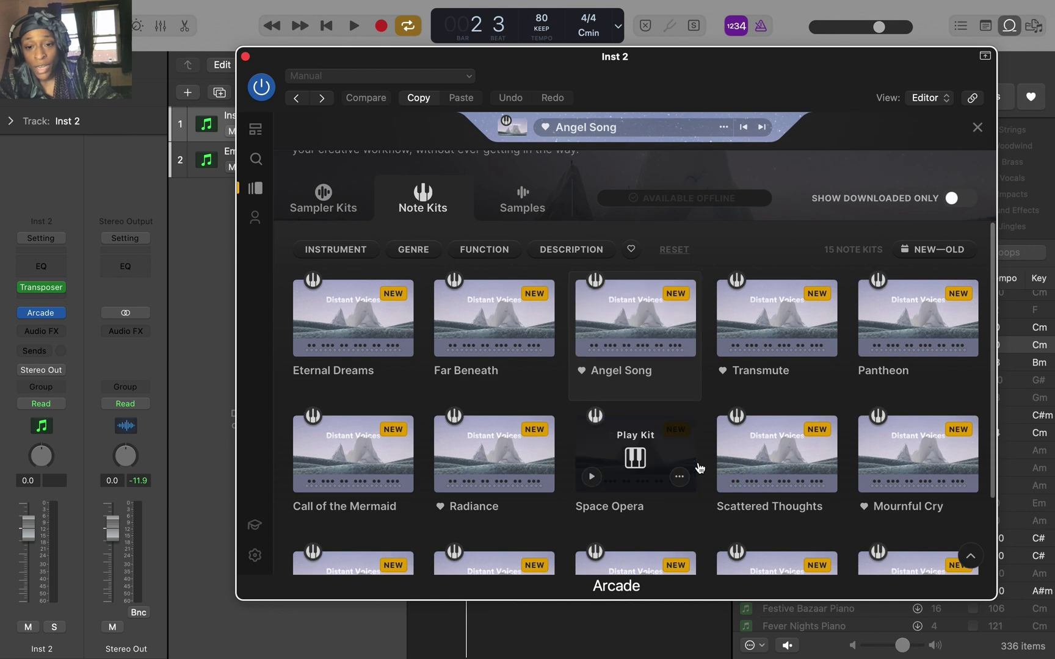
scroll(699, 468, down, 3)
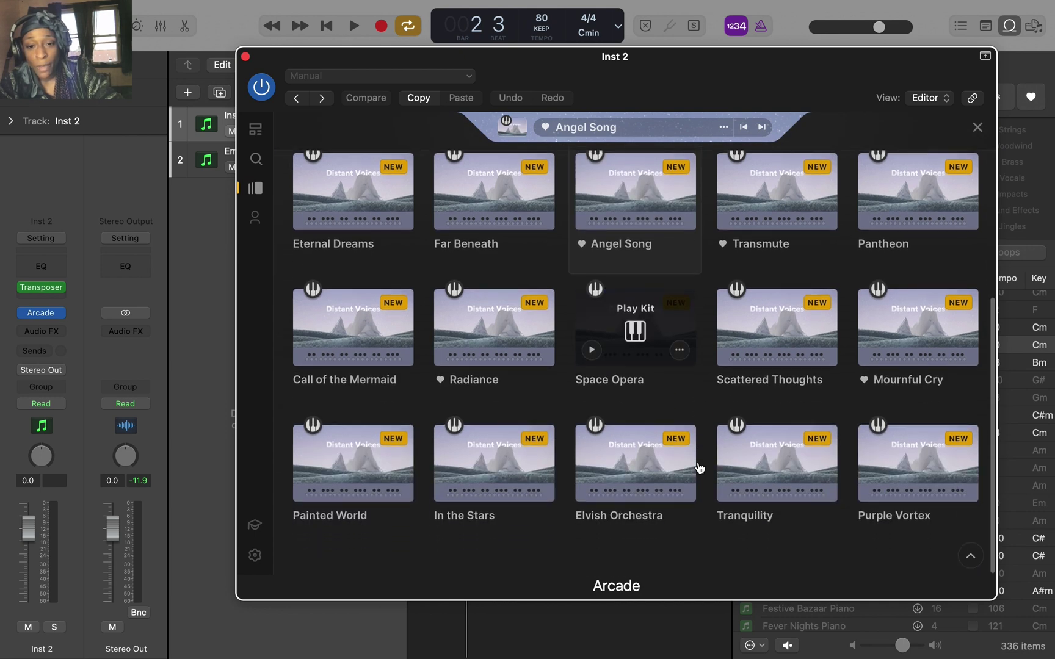
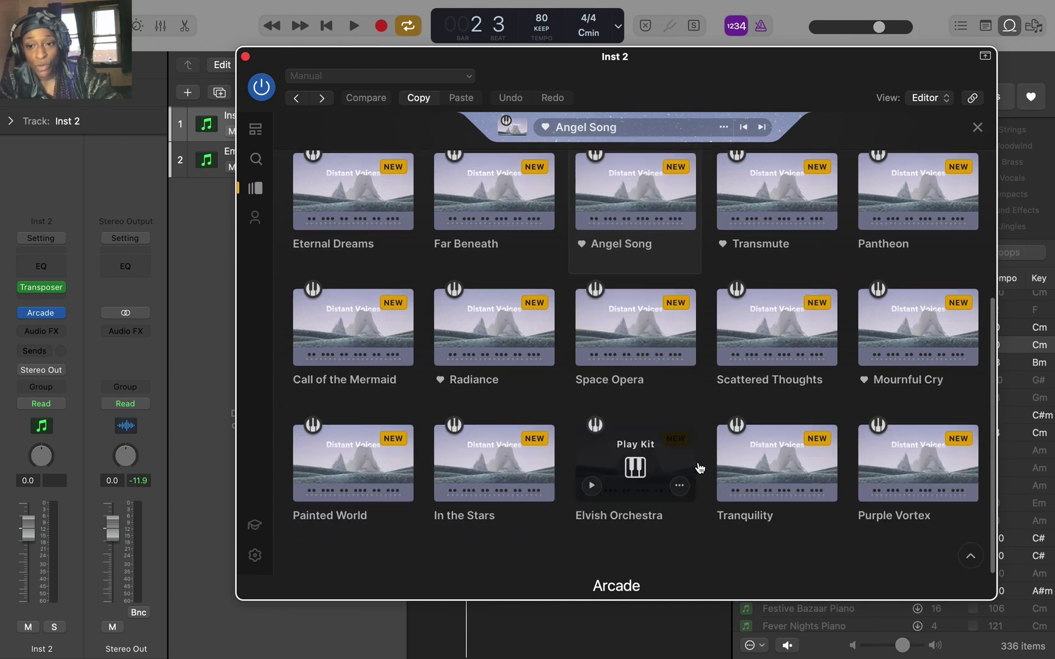
scroll(700, 467, up, 2)
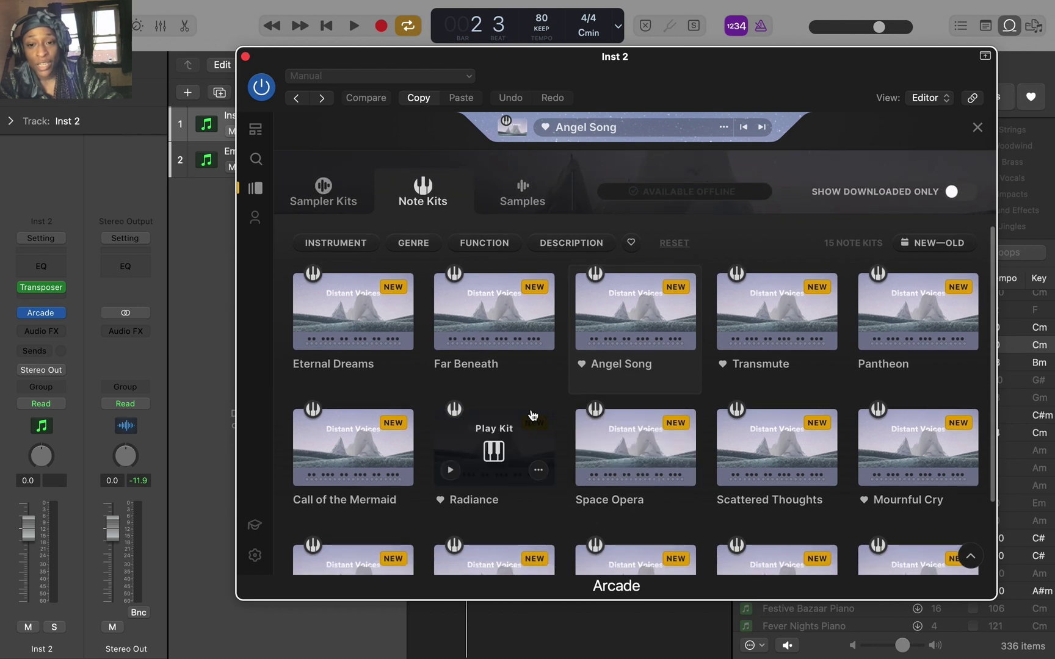
scroll(533, 415, down, 2)
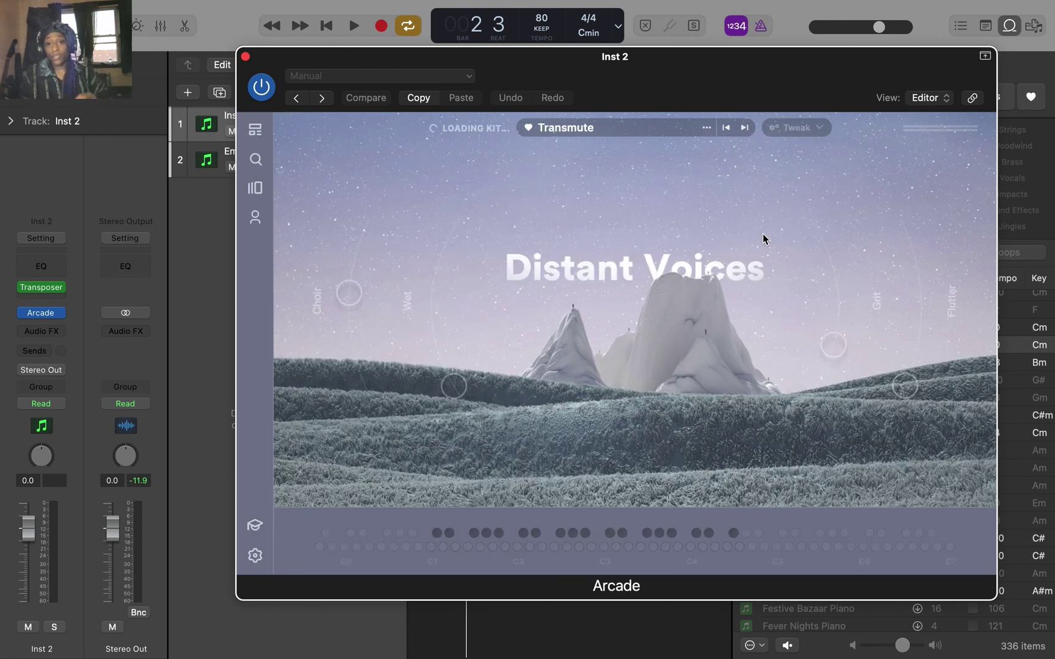
click(763, 236)
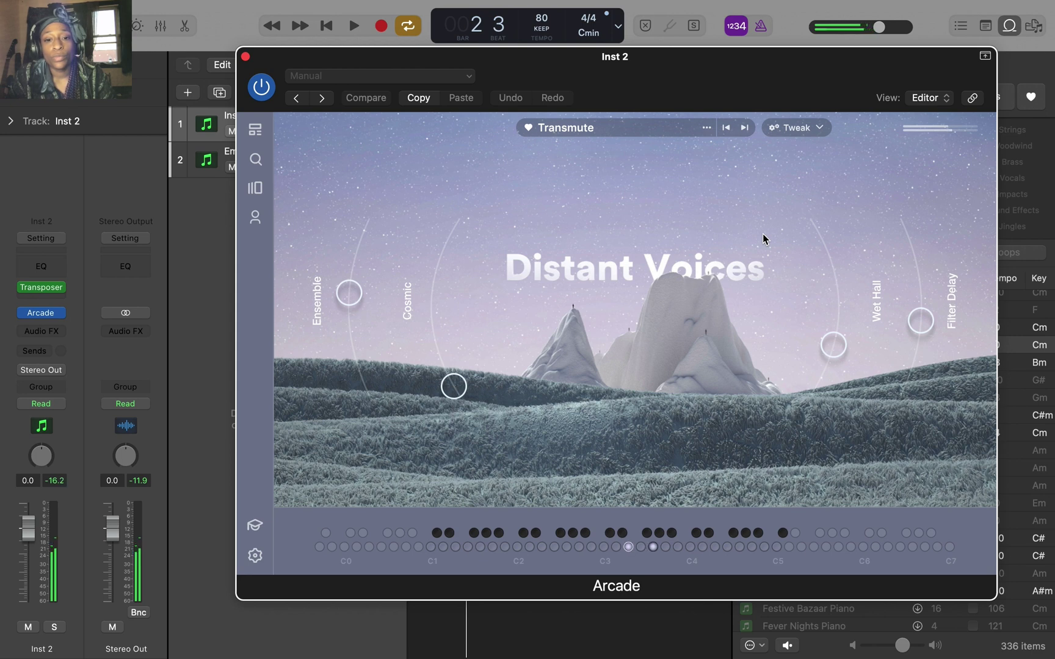
Step: Try a higher Wet Hall amount on the Transmute kit while playing notes, and bring it back down low
drag(832, 356, 829, 280)
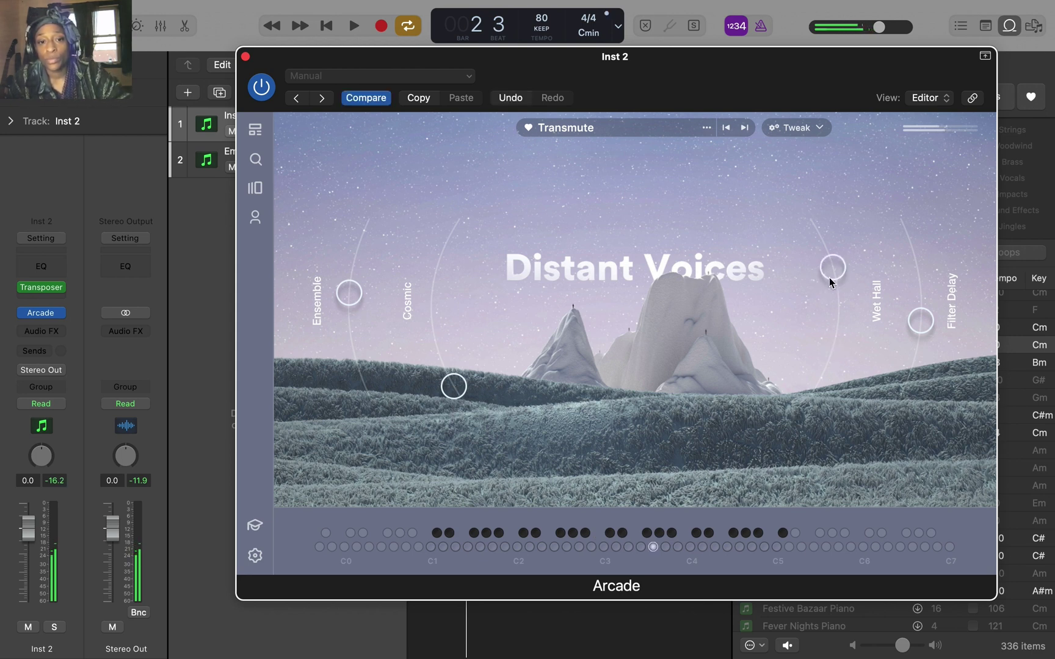
drag(832, 267, 830, 353)
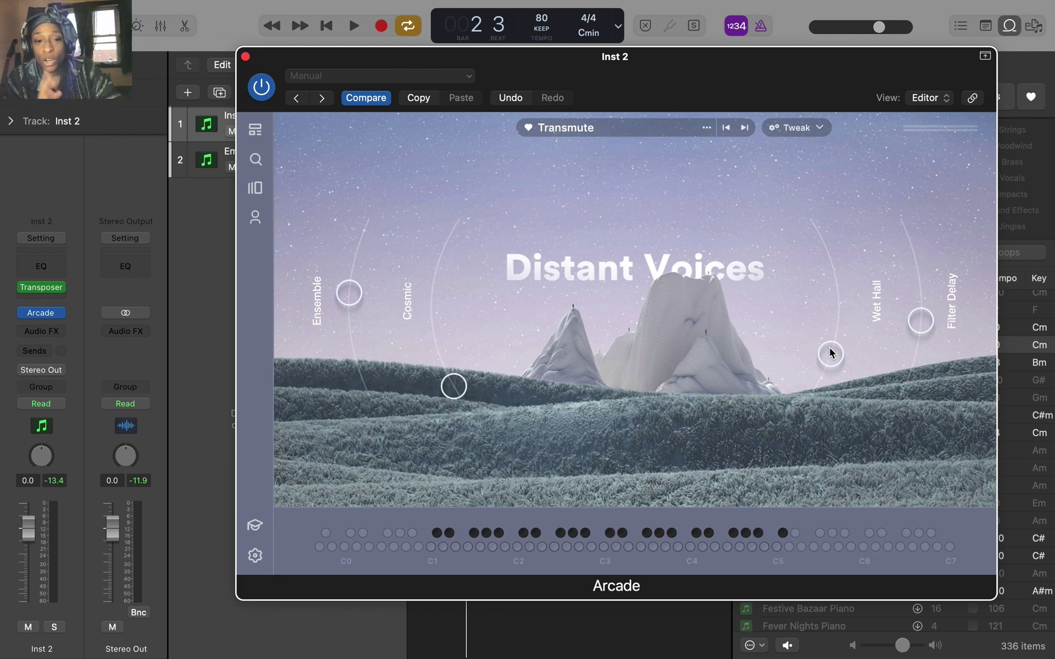
Step: Open Transmute's layer editor and check the volume settings of Layers A, B and C
click(797, 127)
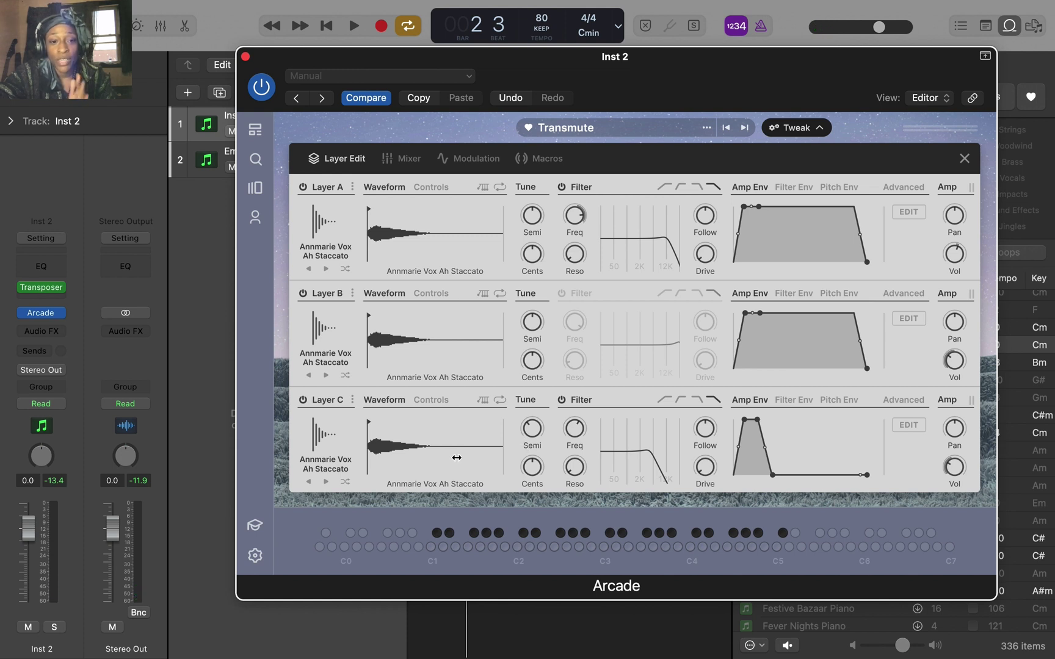
mouse_move(956, 467)
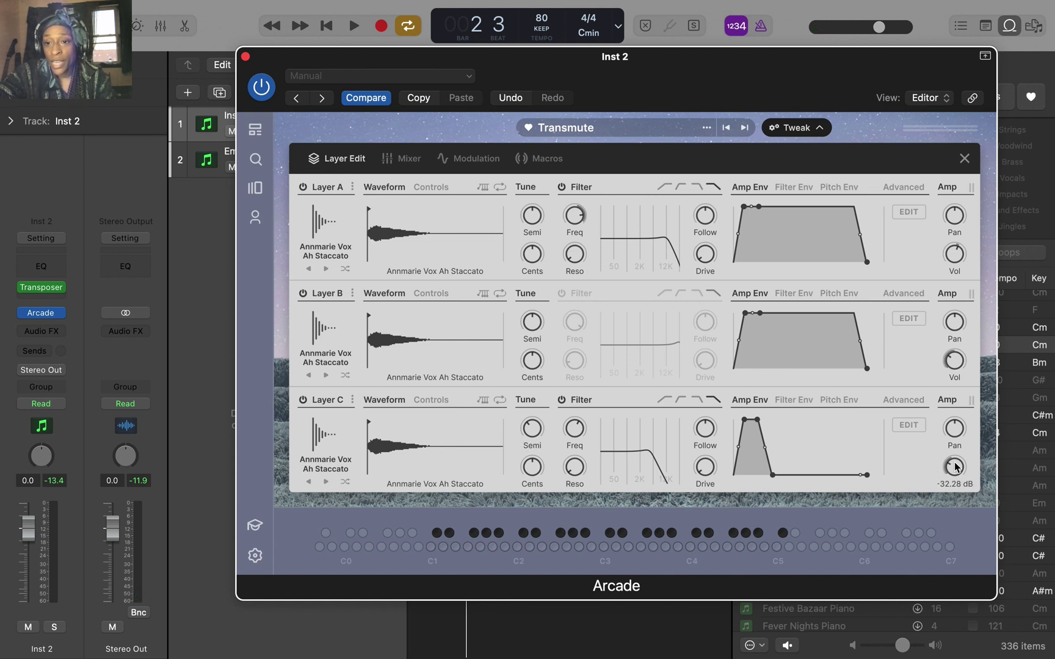
mouse_move(957, 364)
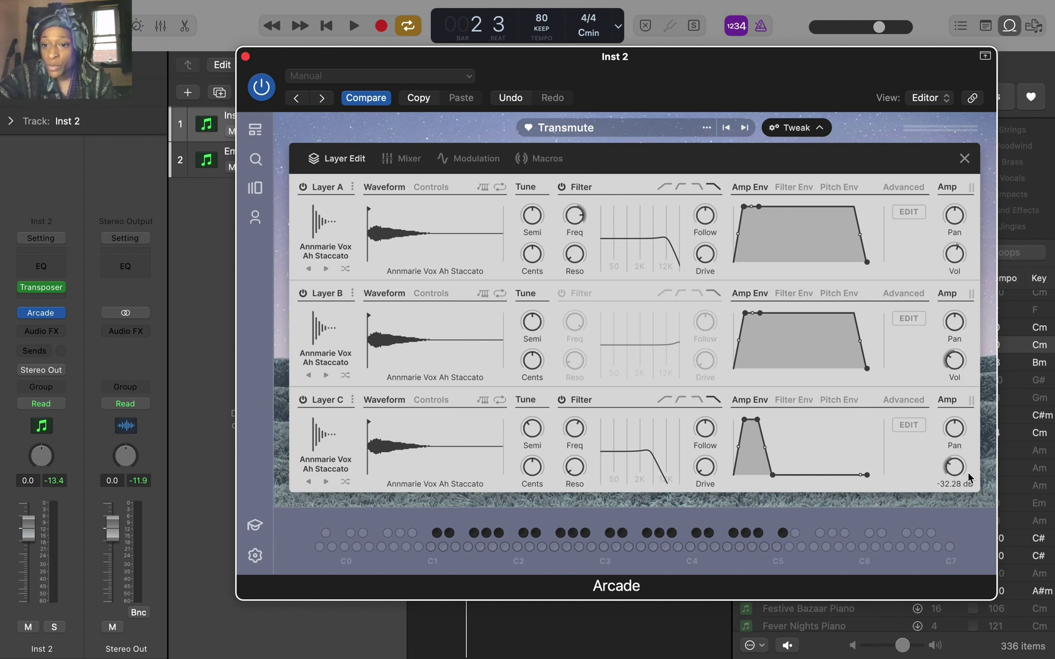
mouse_move(949, 275)
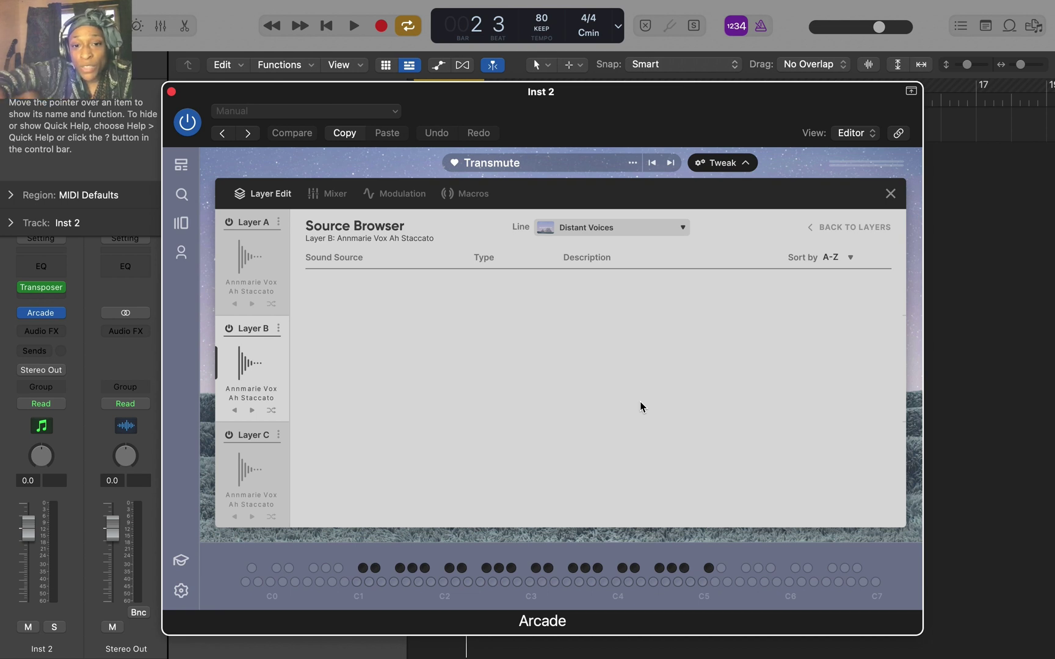
Step: Browse Layer B's sound sources in the After Hours line, switch back to Distant Voices and return to the layers
click(248, 373)
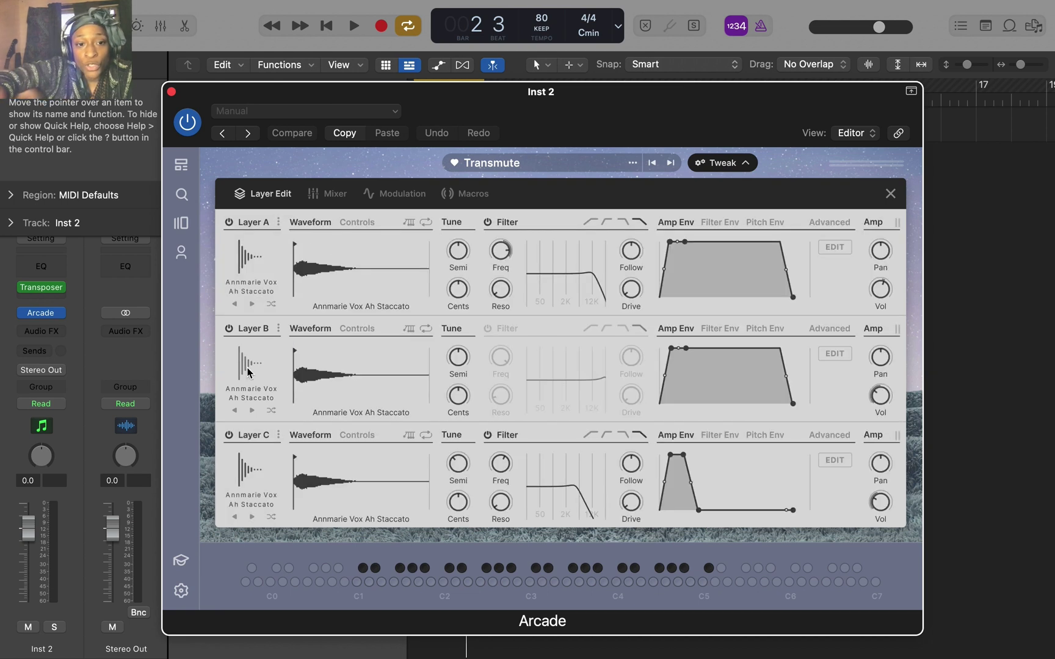
click(248, 369)
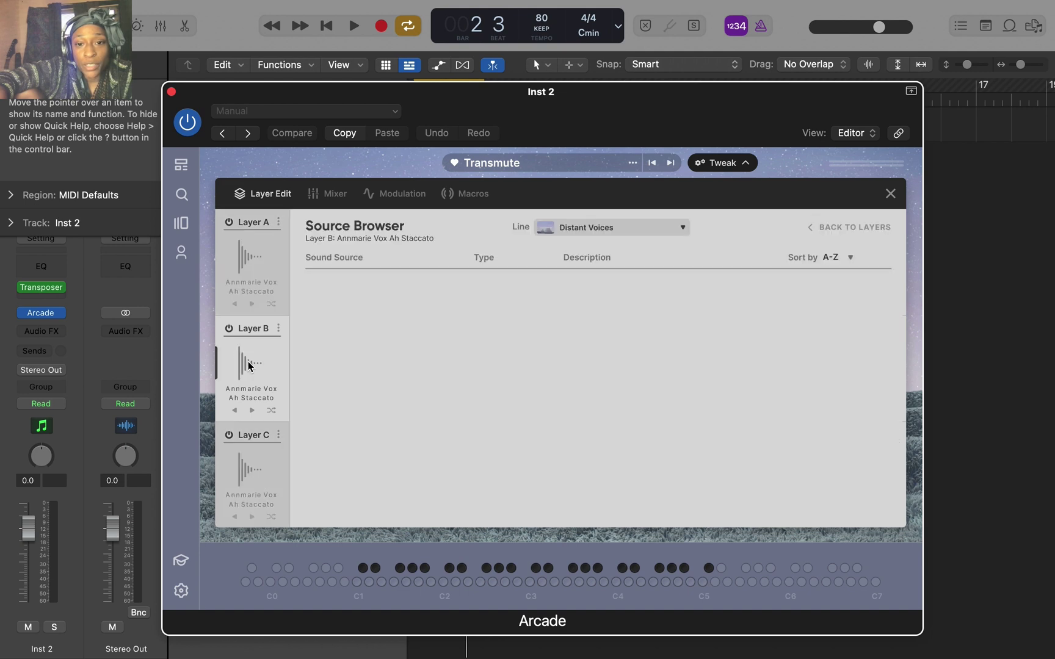
click(649, 225)
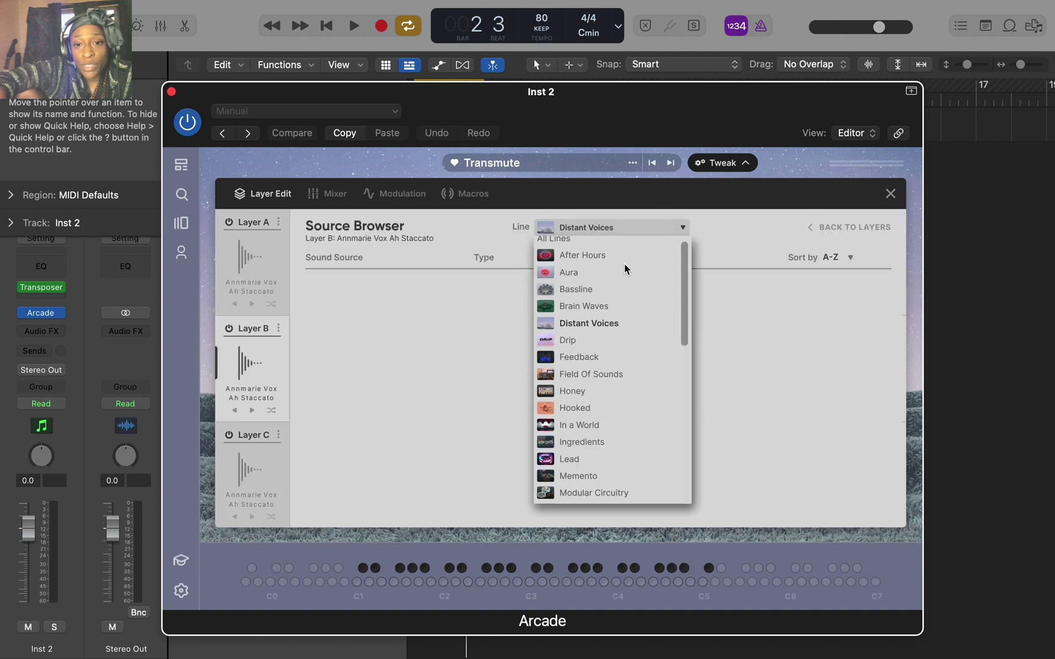
click(629, 254)
click(659, 231)
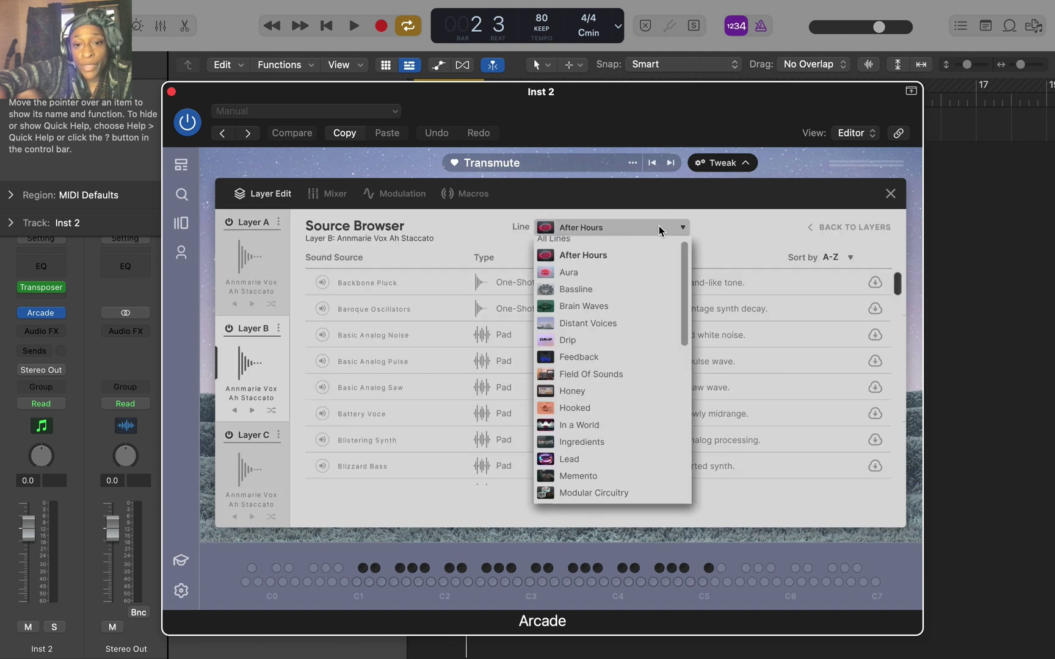
click(603, 325)
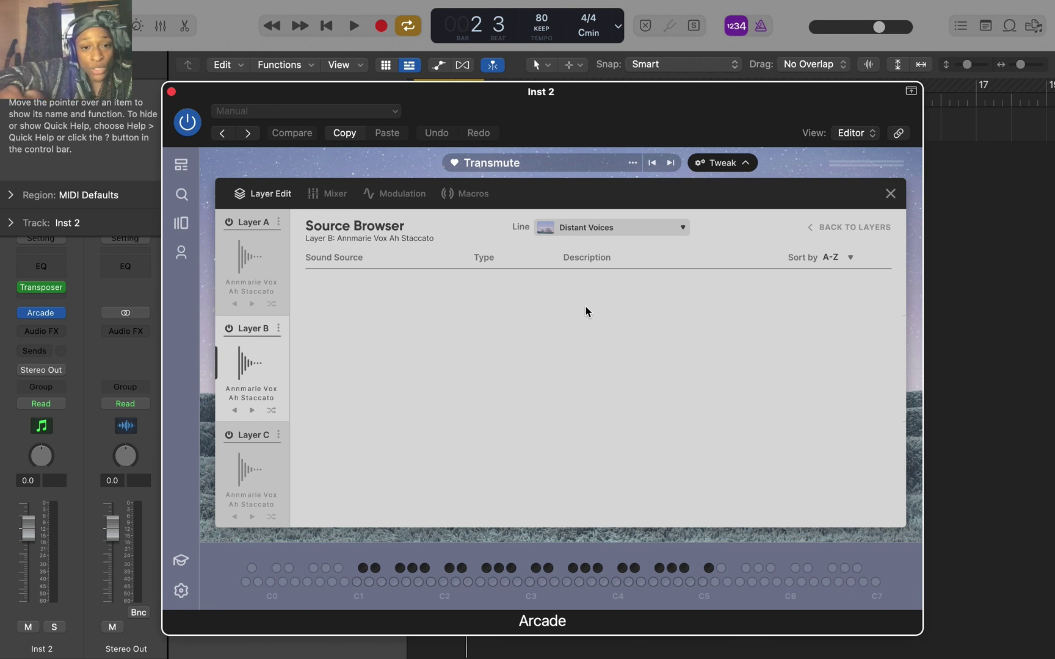
key(Escape)
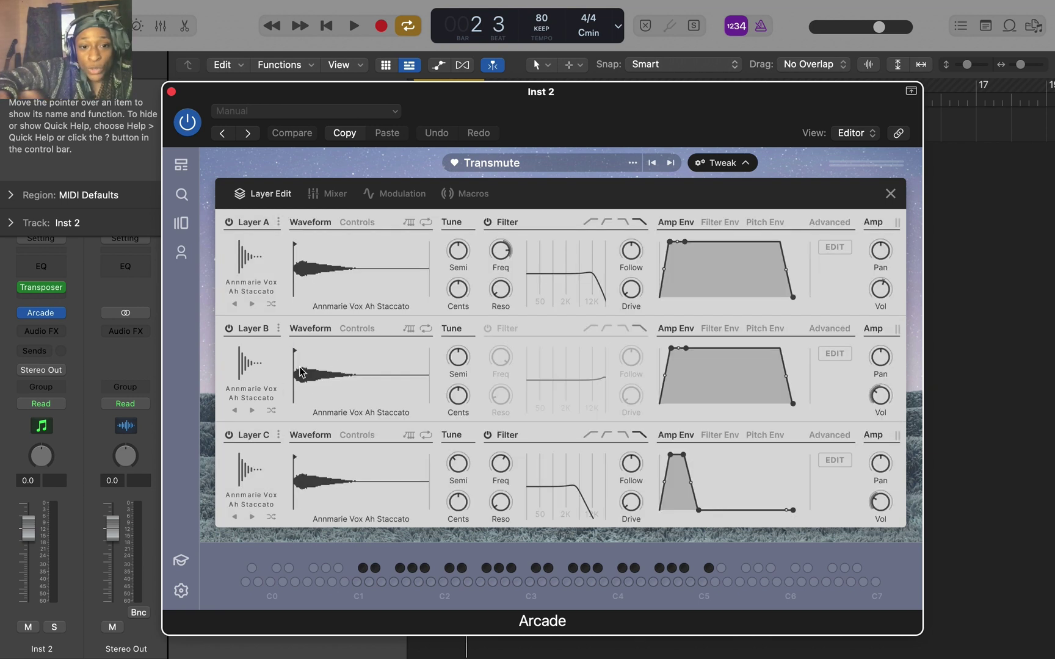
Step: Change Layer B's sample to Annmarie Vox Eh Crescendo and Layer C's sample to Elise Vox Ah Vibrato
click(252, 410)
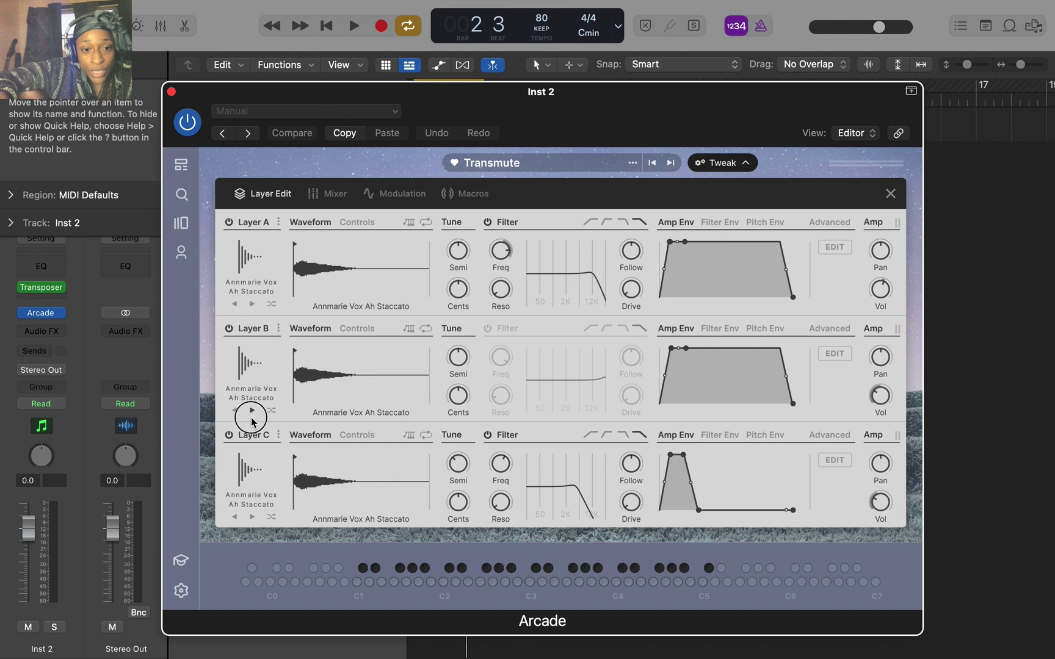
click(252, 410)
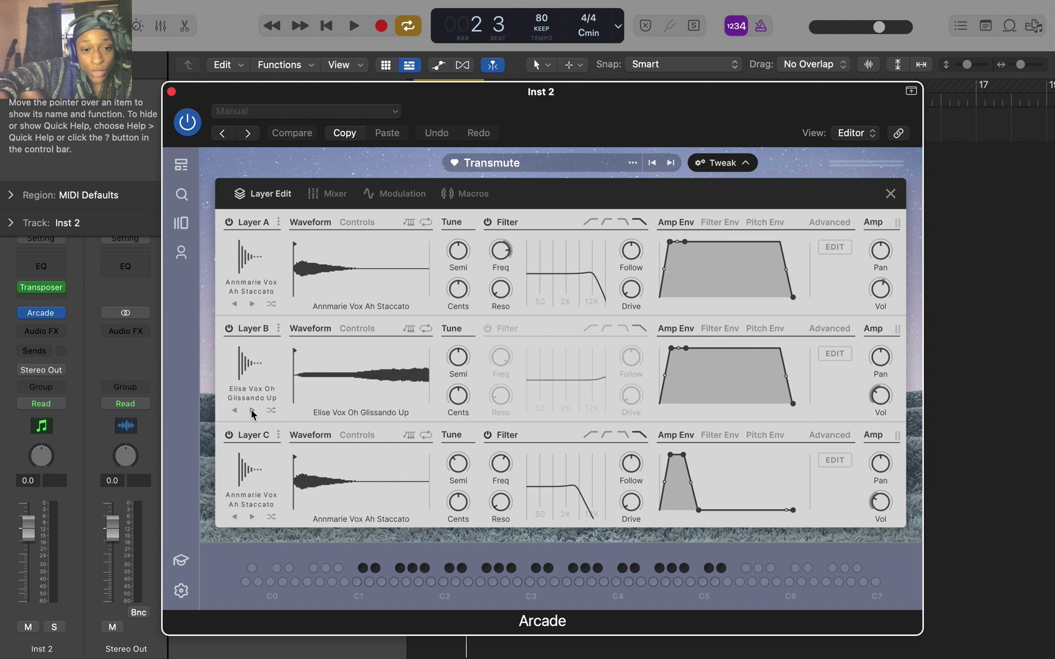
click(234, 410)
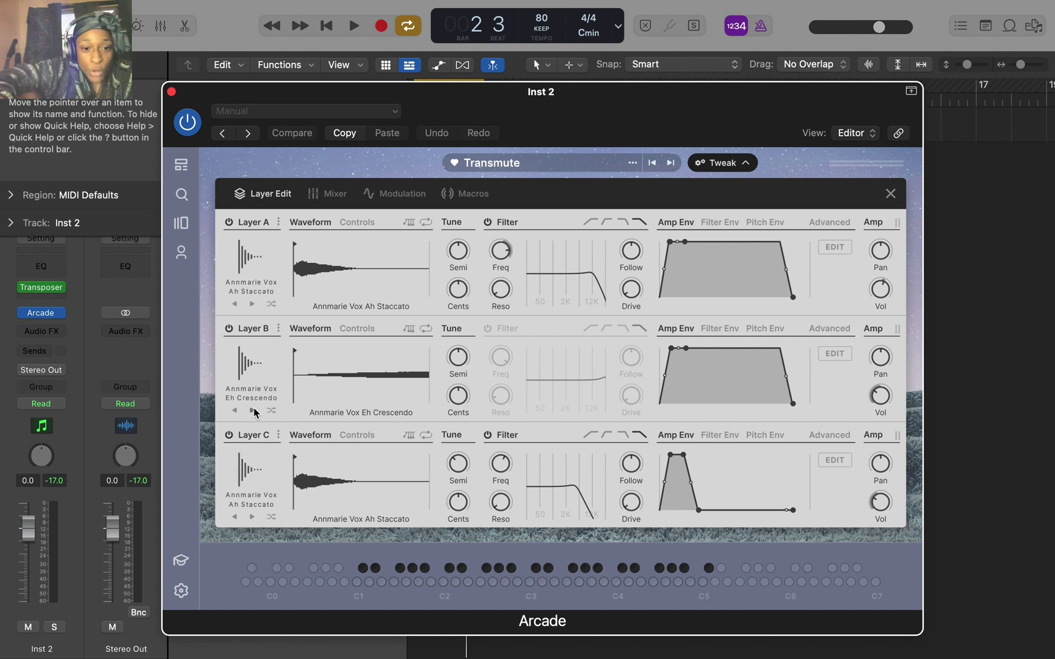
click(250, 517)
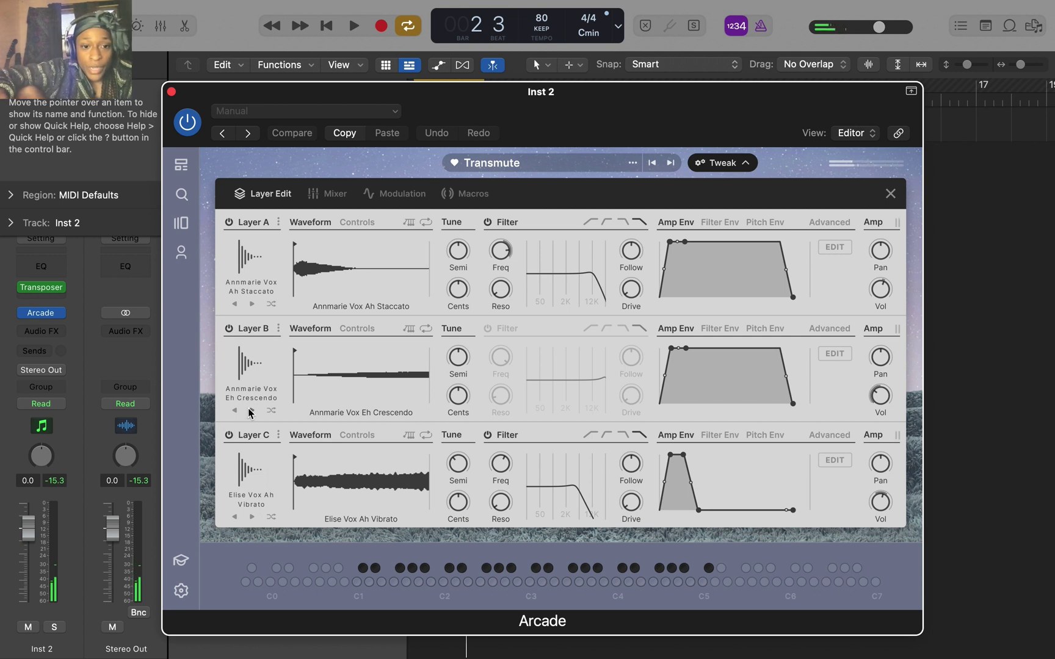
Step: Audition Layers A, B and C one at a time by switching the others off, leaving only Layer A on
click(229, 329)
click(229, 435)
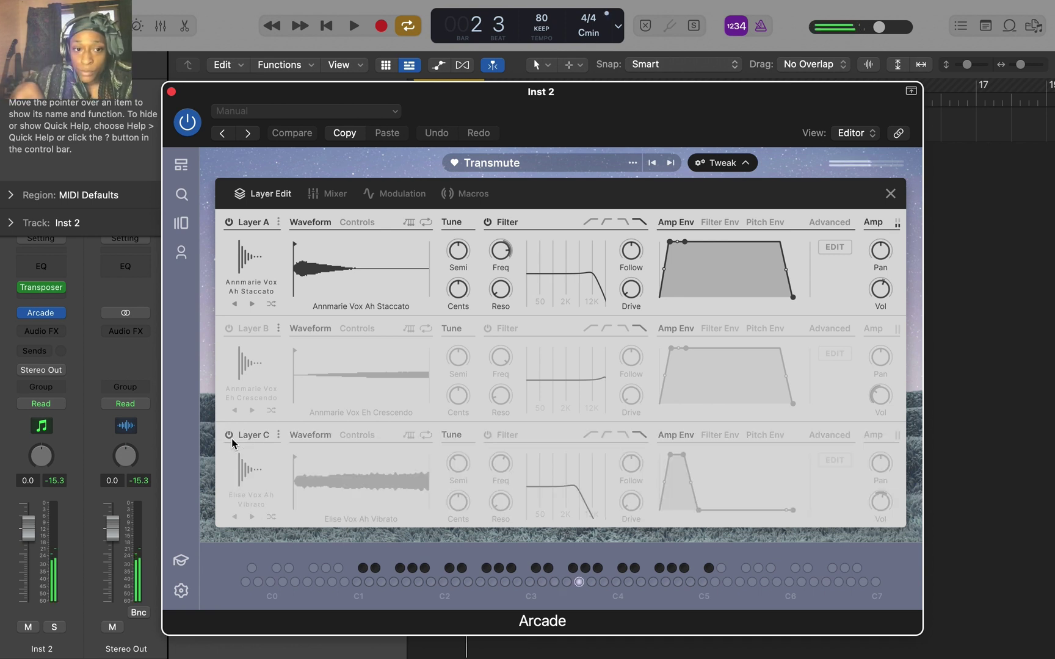
click(229, 222)
click(229, 329)
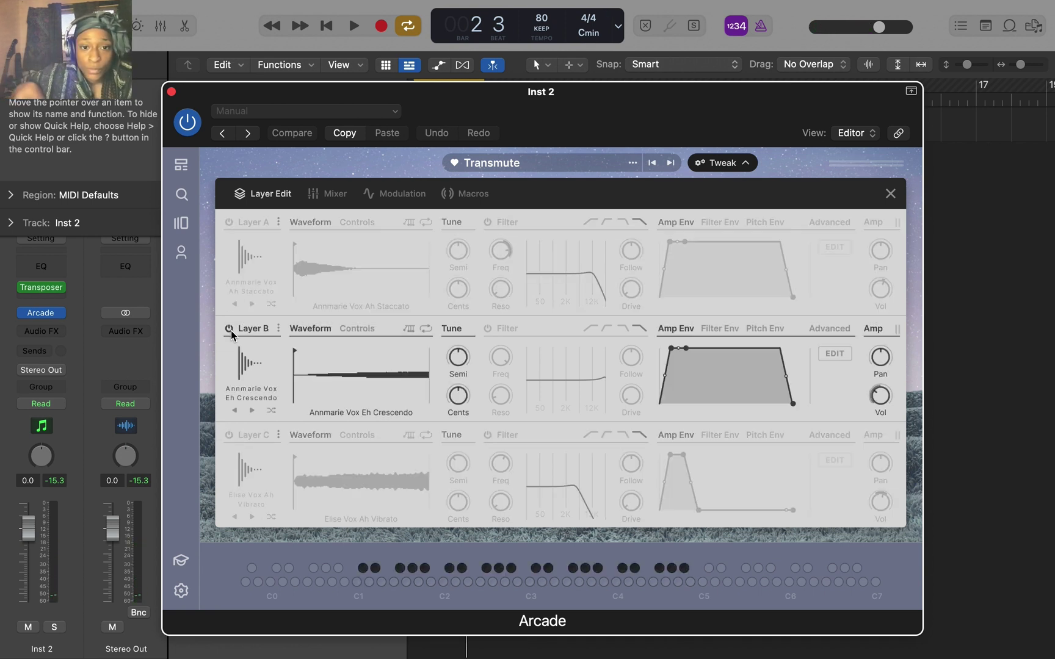
mouse_move(867, 398)
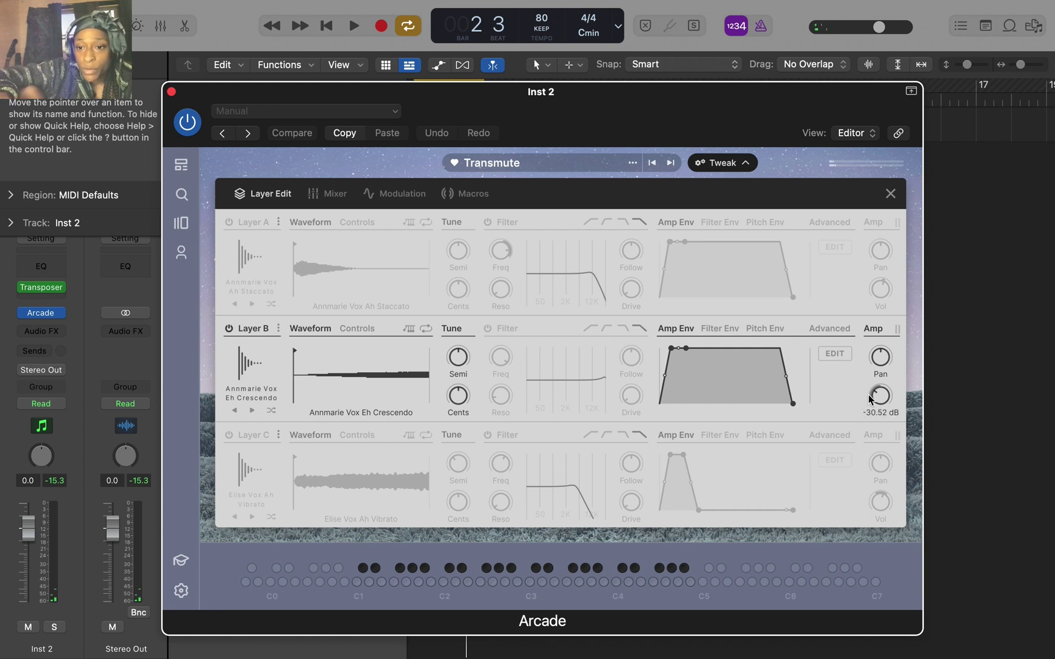
mouse_move(881, 362)
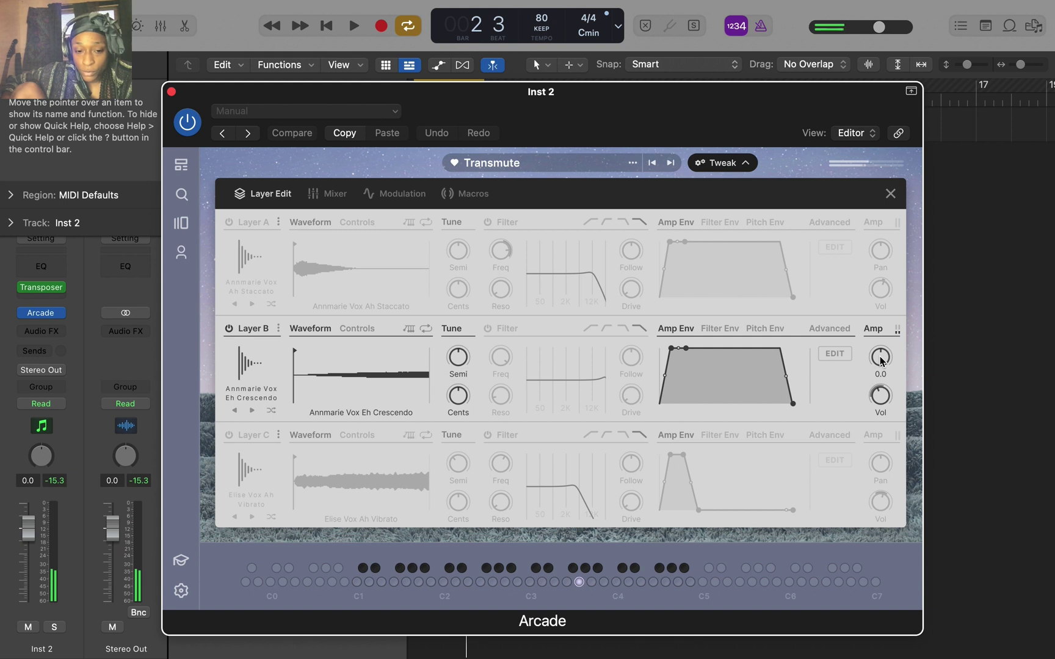
click(228, 438)
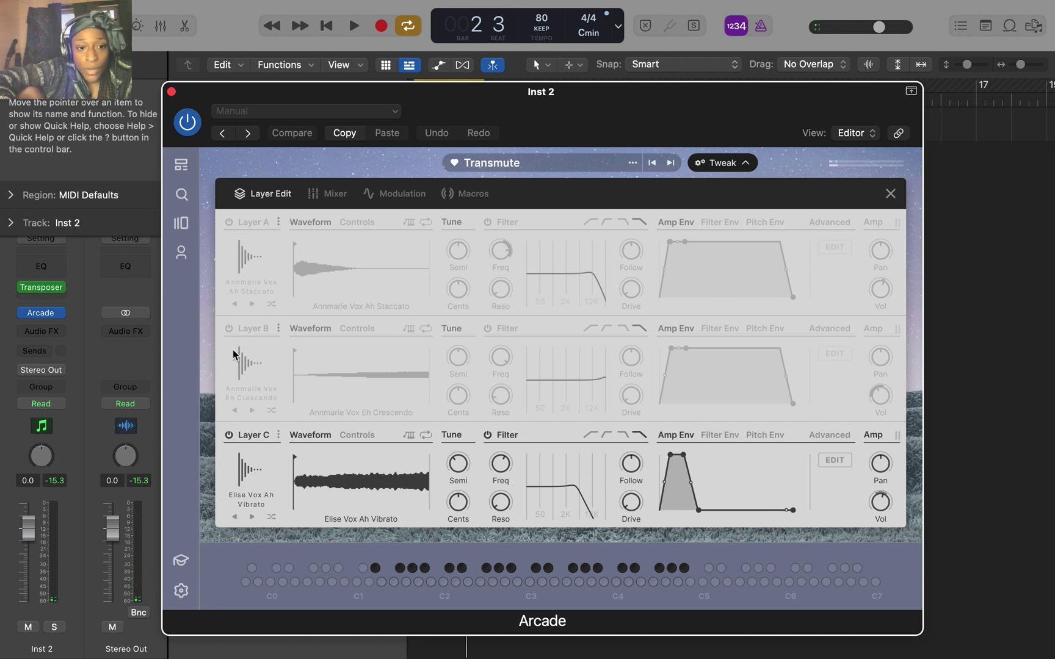
click(228, 435)
click(229, 223)
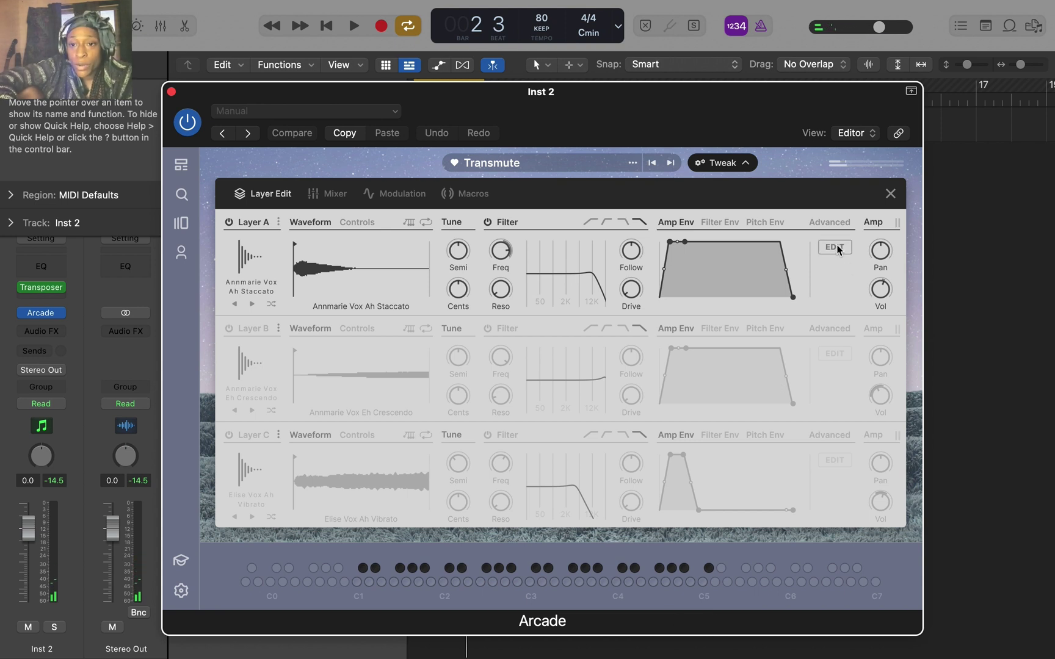
Step: Show Layer A's advanced settings and set its Color to -4, trying values such as -15 while playing notes
click(838, 223)
mouse_move(759, 250)
drag(757, 250, 755, 252)
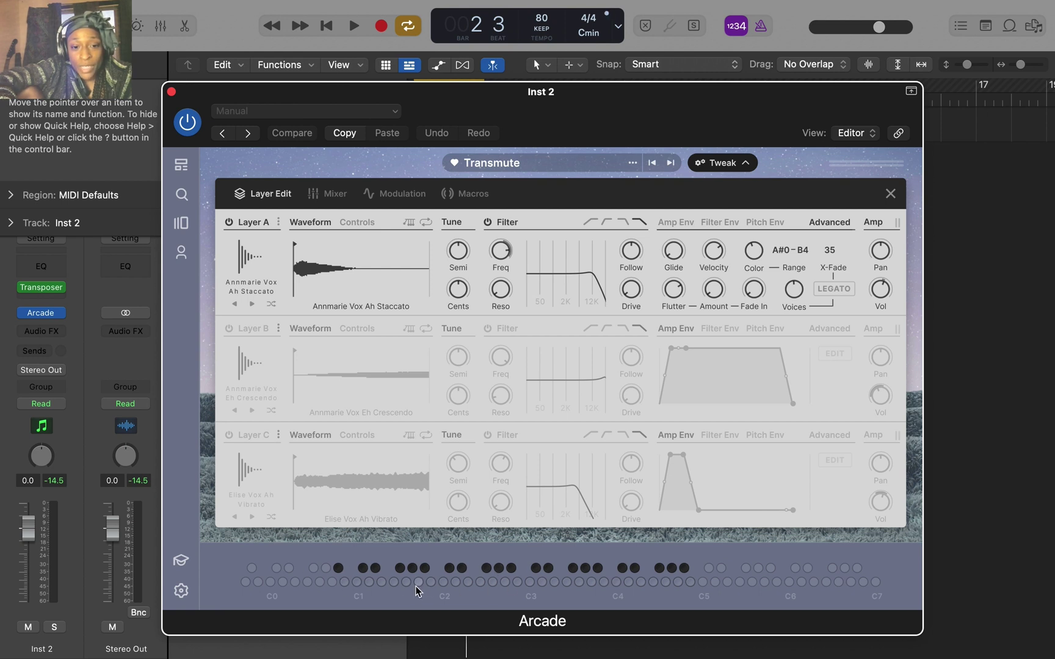
mouse_move(753, 252)
mouse_down()
mouse_move(747, 279)
mouse_move(749, 240)
mouse_up()
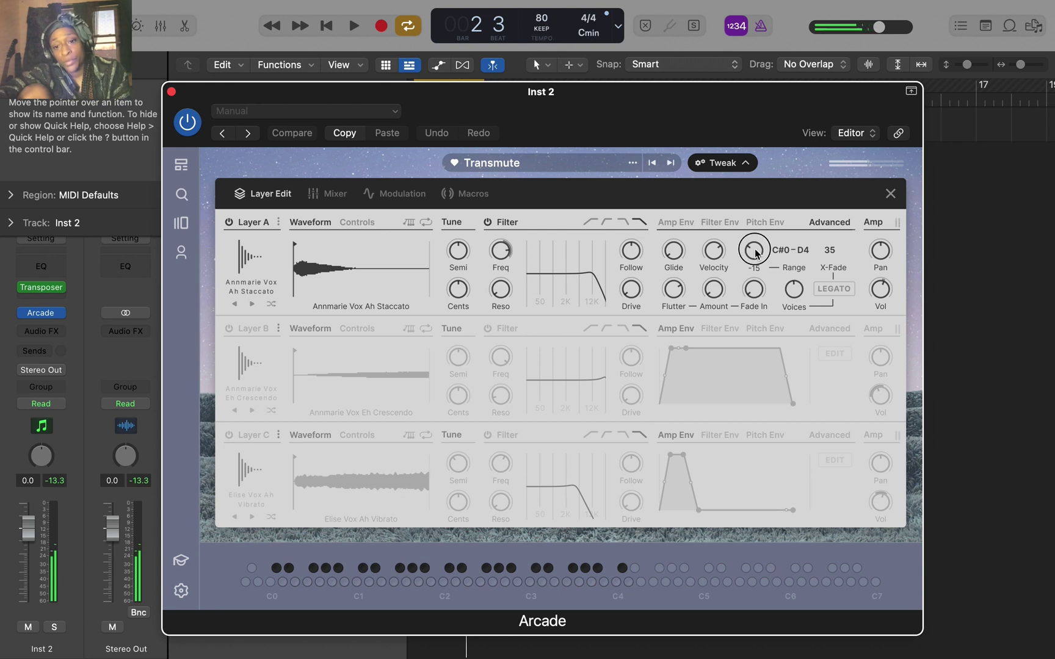
drag(755, 253, 755, 230)
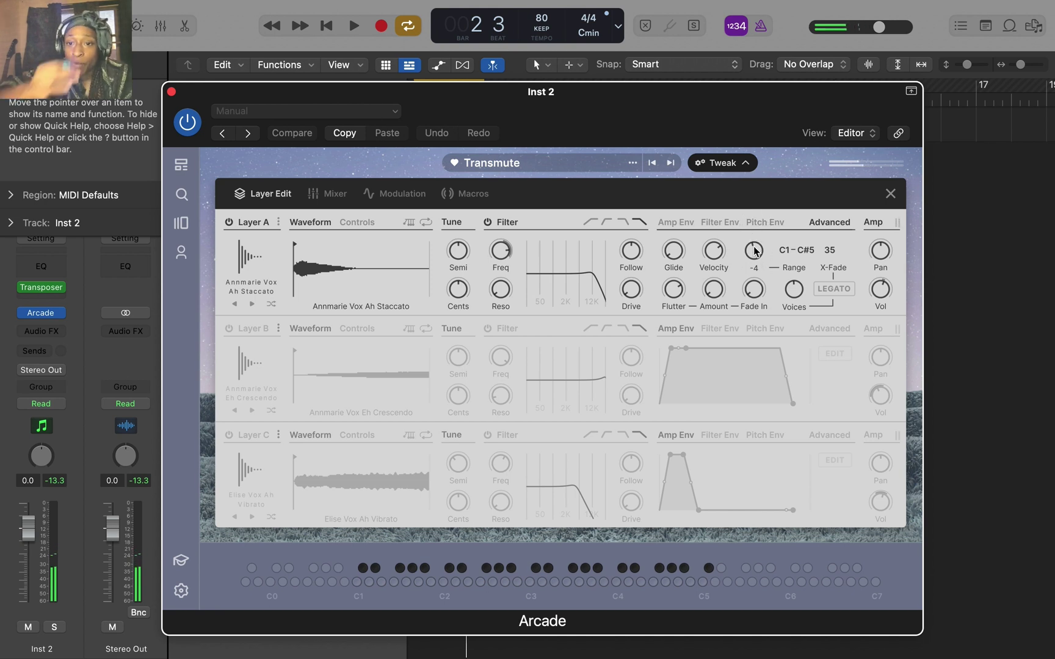
Step: Turn on Layer B with its advanced settings shown, and try out Layer A's Voices and Flutter controls
click(835, 354)
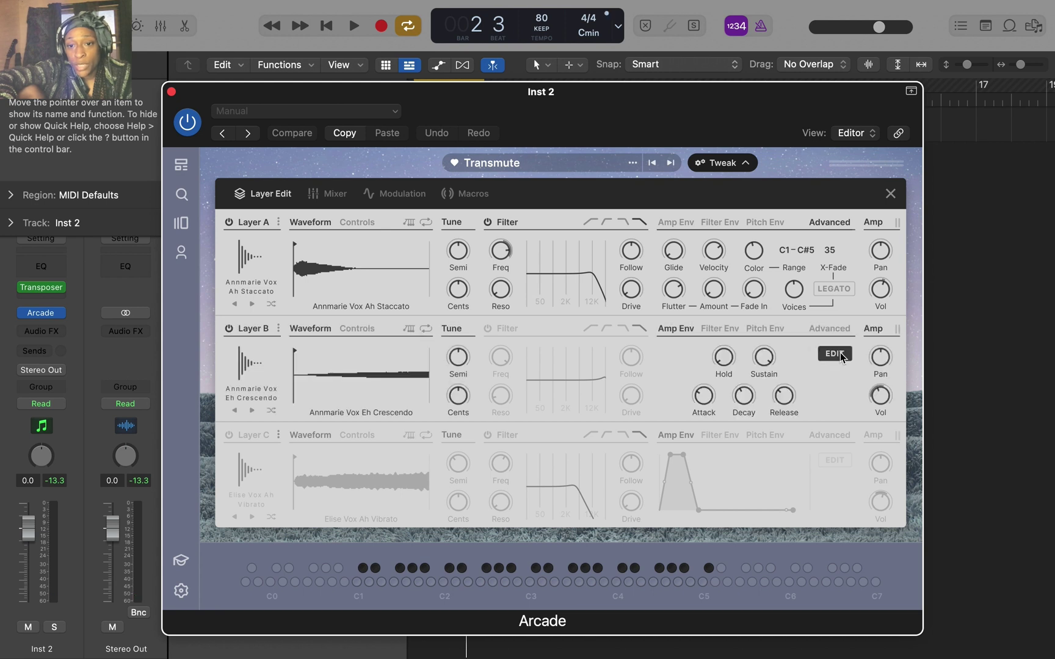
click(831, 328)
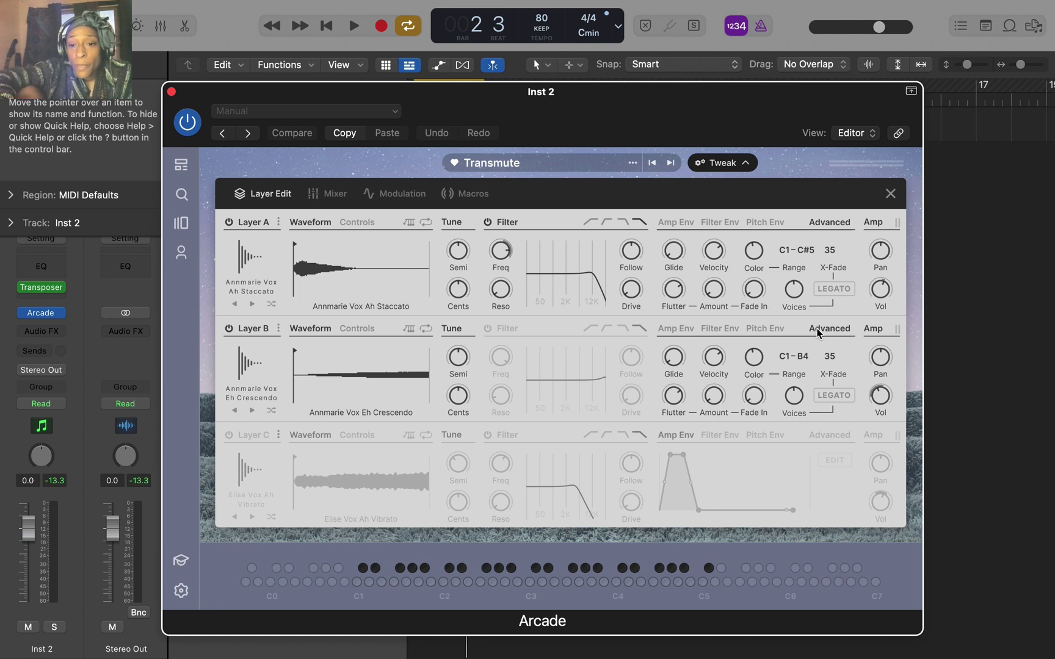
mouse_move(797, 290)
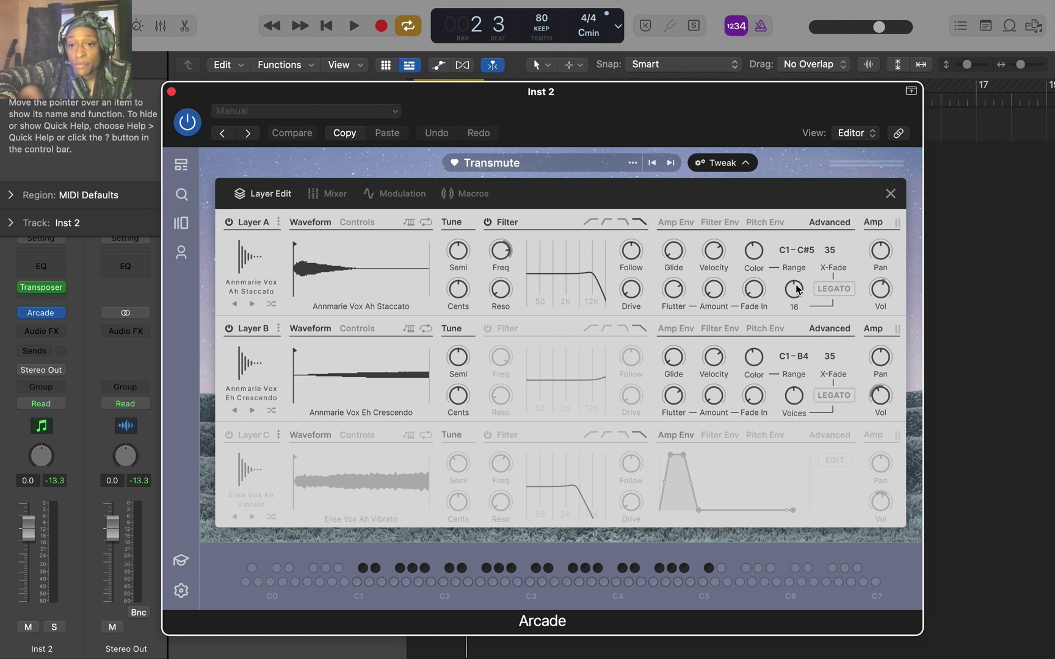
mouse_move(797, 290)
mouse_down()
mouse_move(800, 372)
mouse_move(787, 259)
mouse_move(798, 290)
mouse_up()
drag(674, 289, 675, 278)
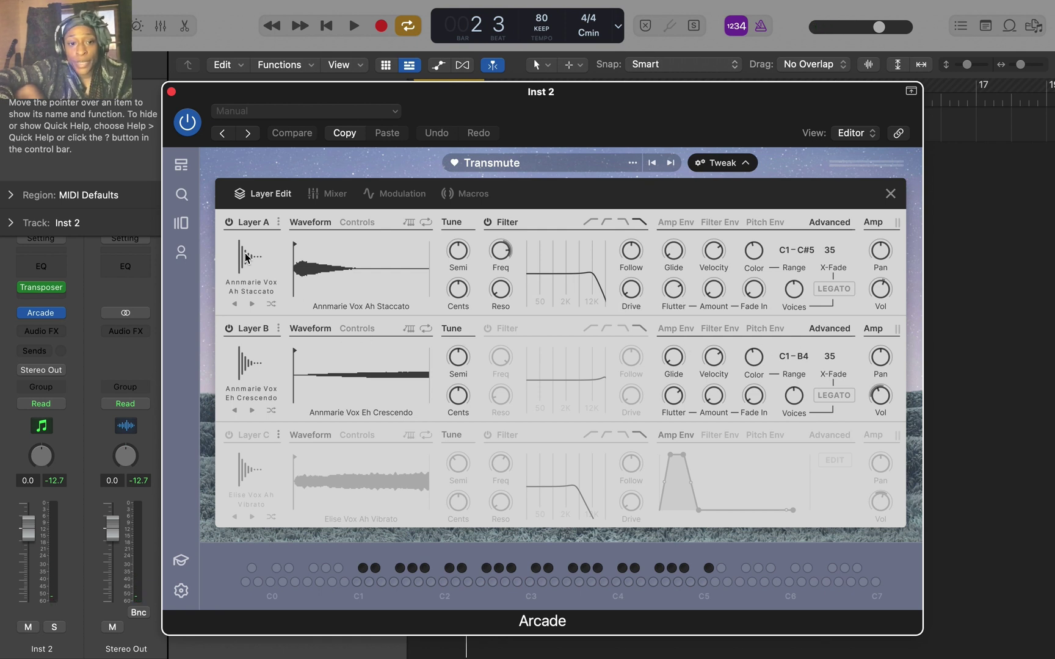
Step: Leave only Layer C on by switching Layers A and B off, and show Layer C's advanced settings
click(230, 222)
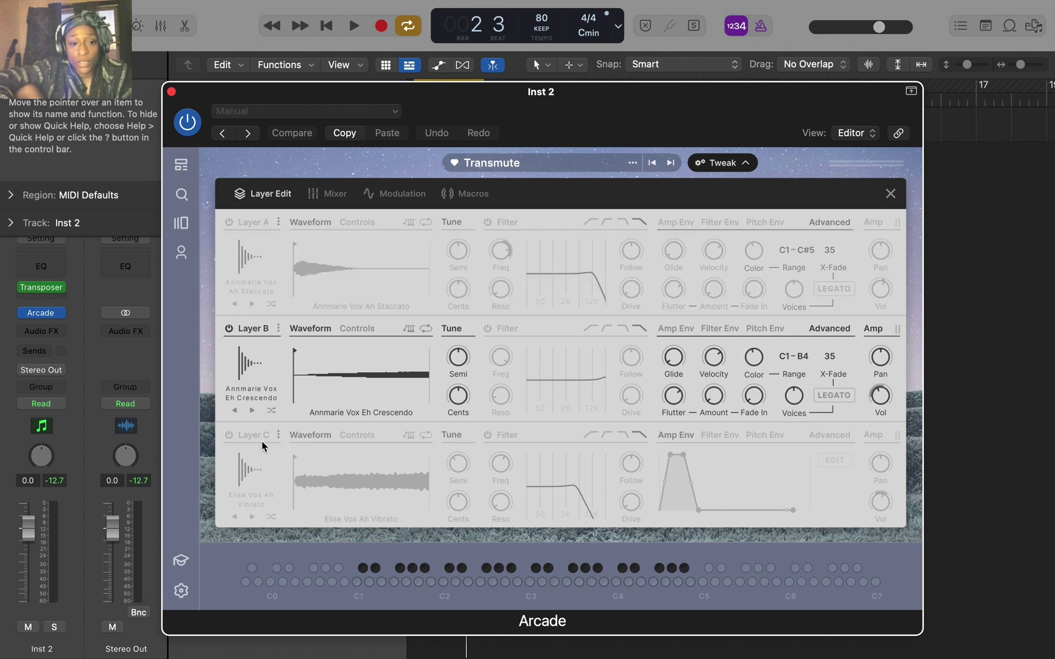
click(229, 436)
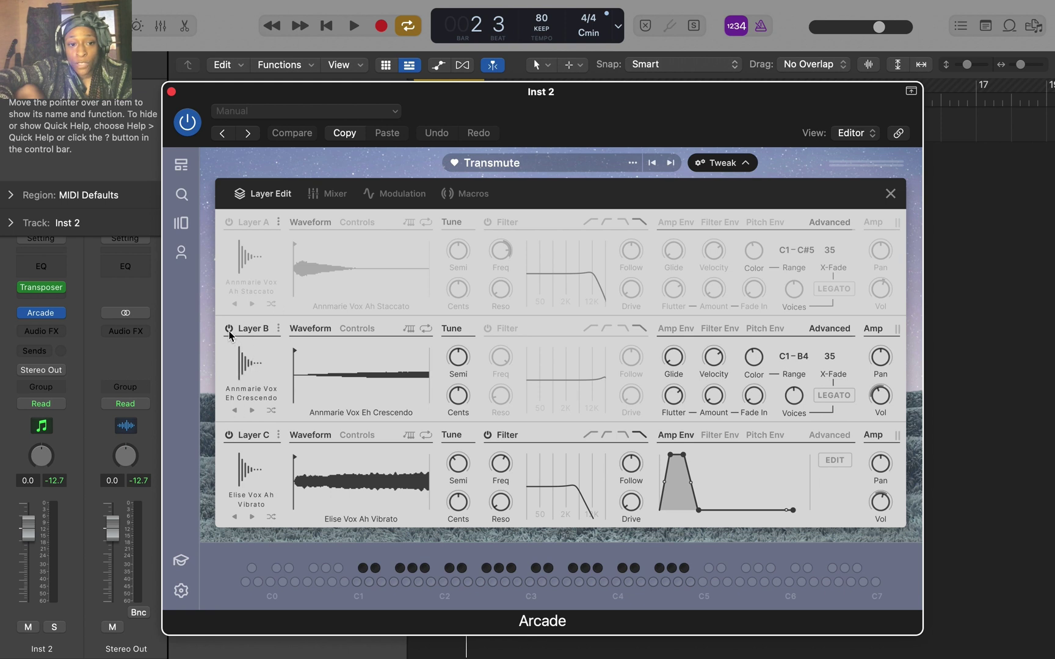
click(230, 330)
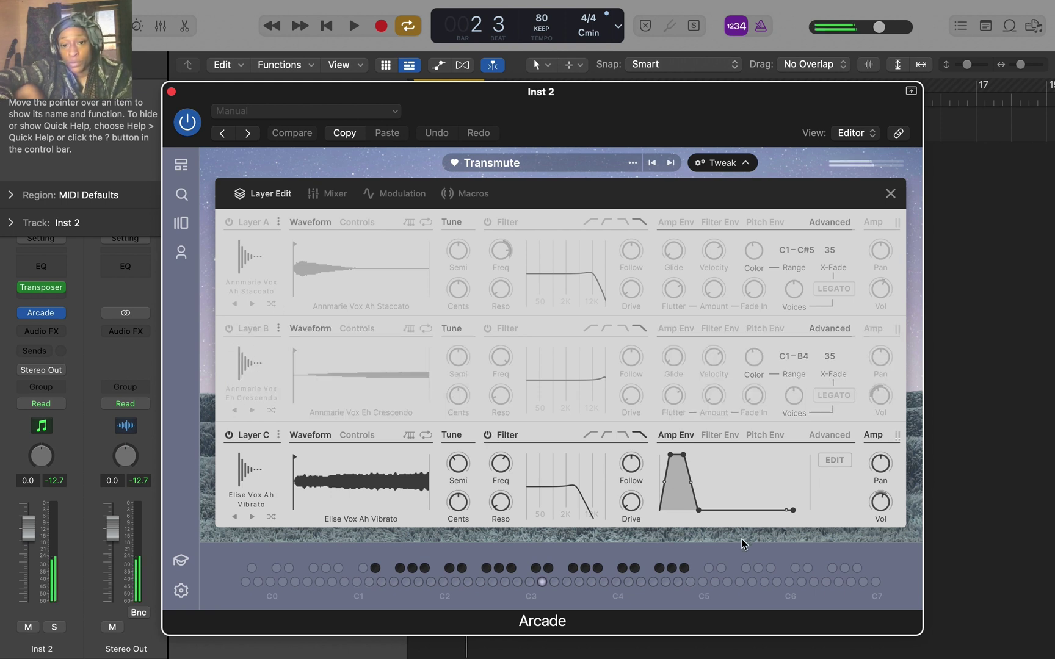
click(830, 435)
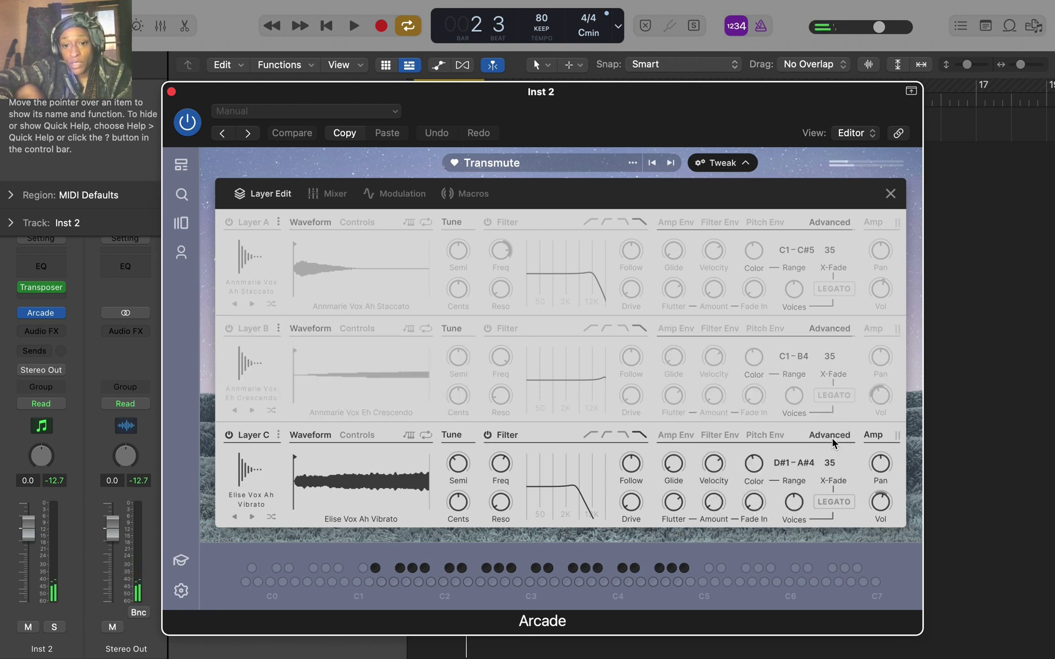
Step: Adjust Layer C's Drive, Flutter, Amount and Fade In, and turn Layers A and B back on
drag(631, 508, 648, 552)
click(674, 502)
drag(712, 503, 719, 439)
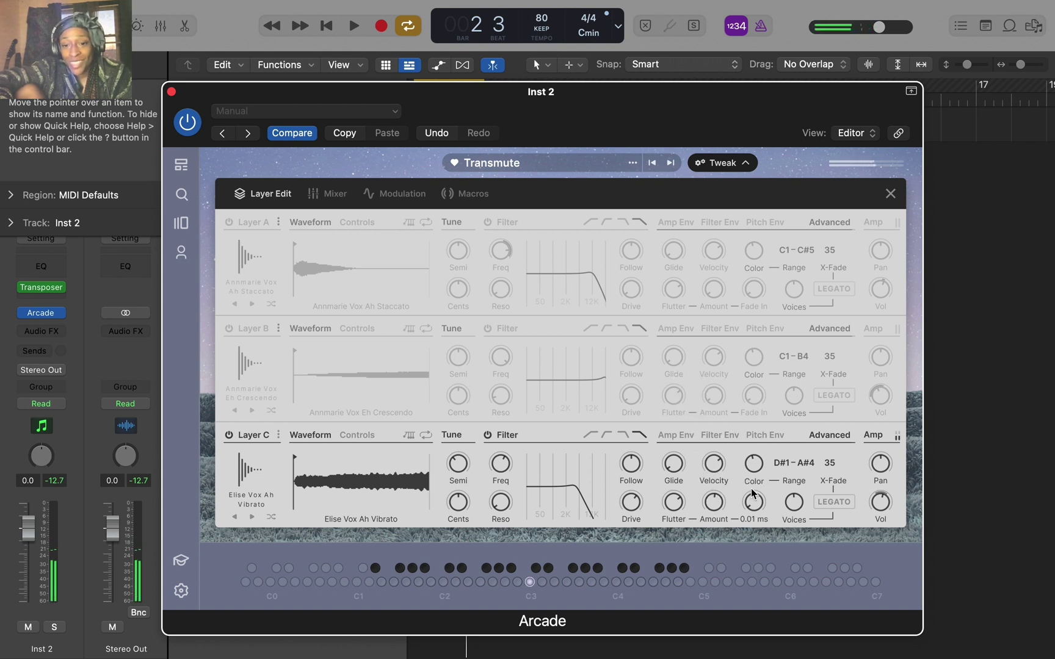
mouse_move(669, 523)
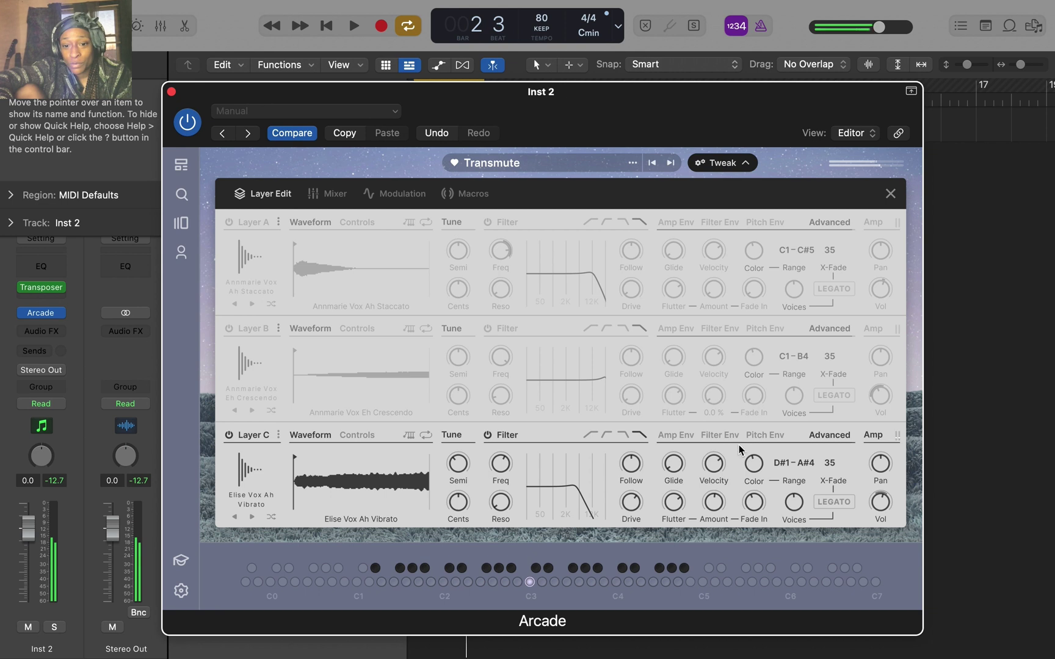
mouse_move(756, 514)
mouse_down()
mouse_move(752, 459)
mouse_move(758, 499)
mouse_up()
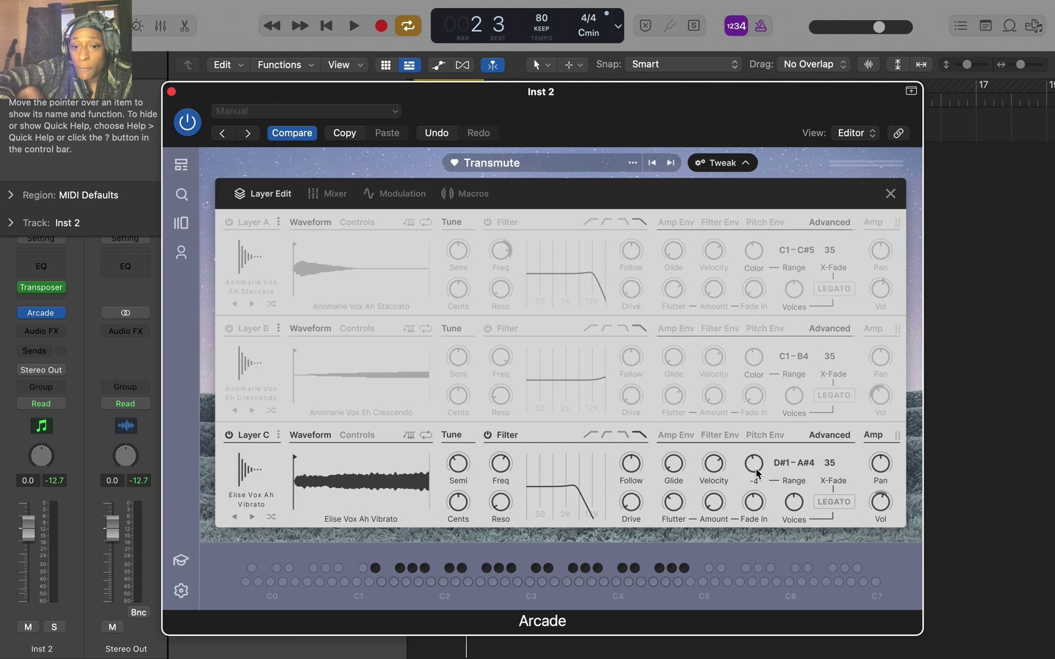
click(230, 223)
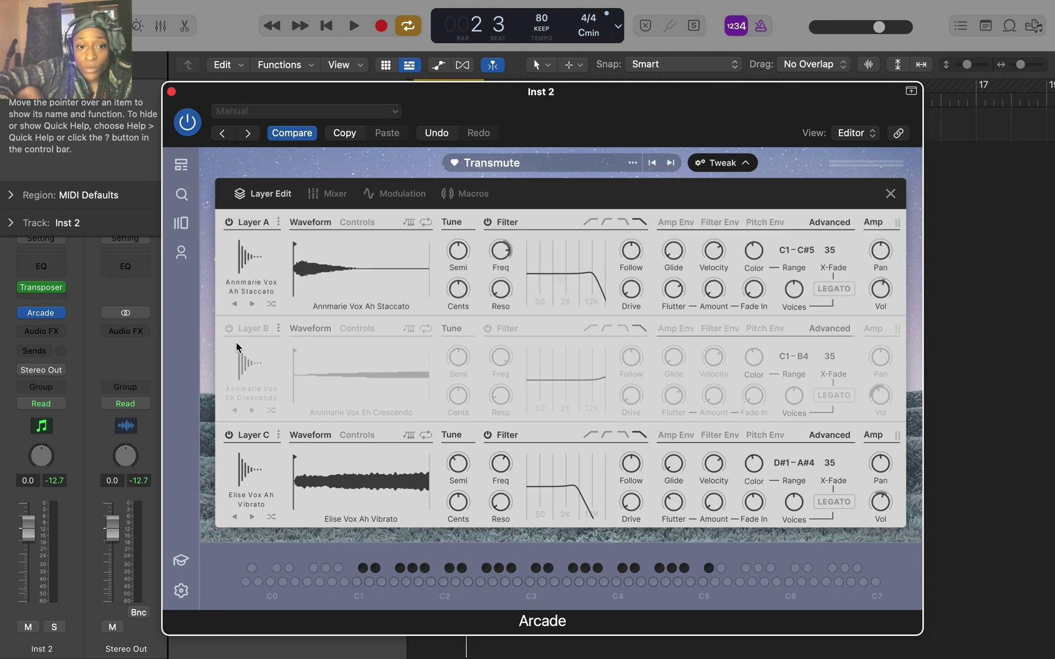
click(229, 328)
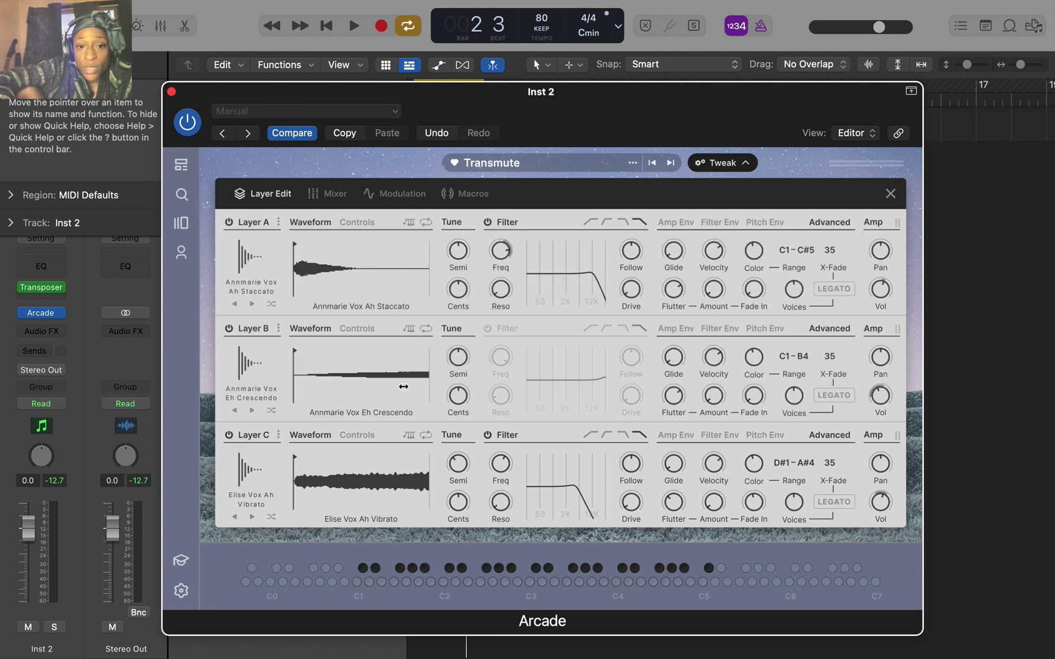
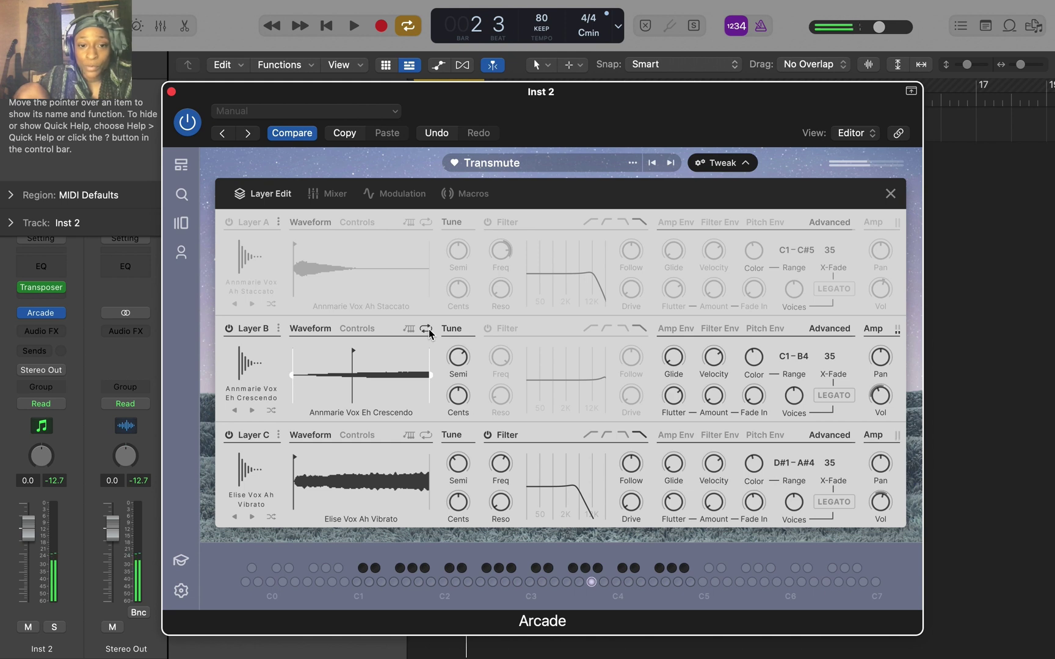
Step: Try looping Layer B's sample from a shifted loop start, reset the sample start to the beginning and turn looping off
click(426, 330)
drag(323, 380, 370, 382)
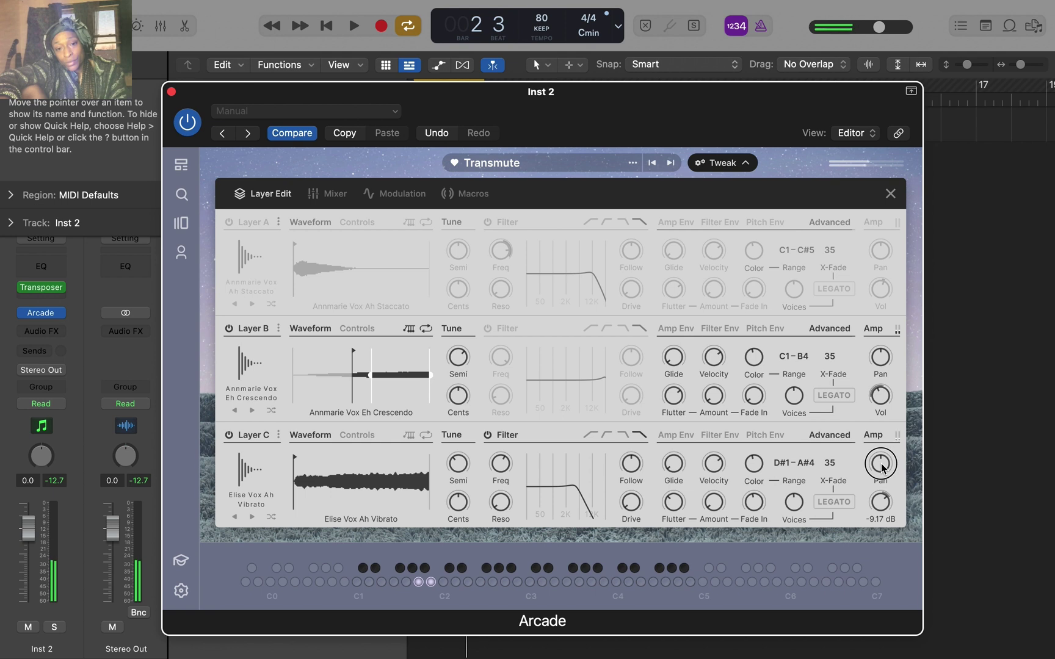
drag(352, 351, 290, 352)
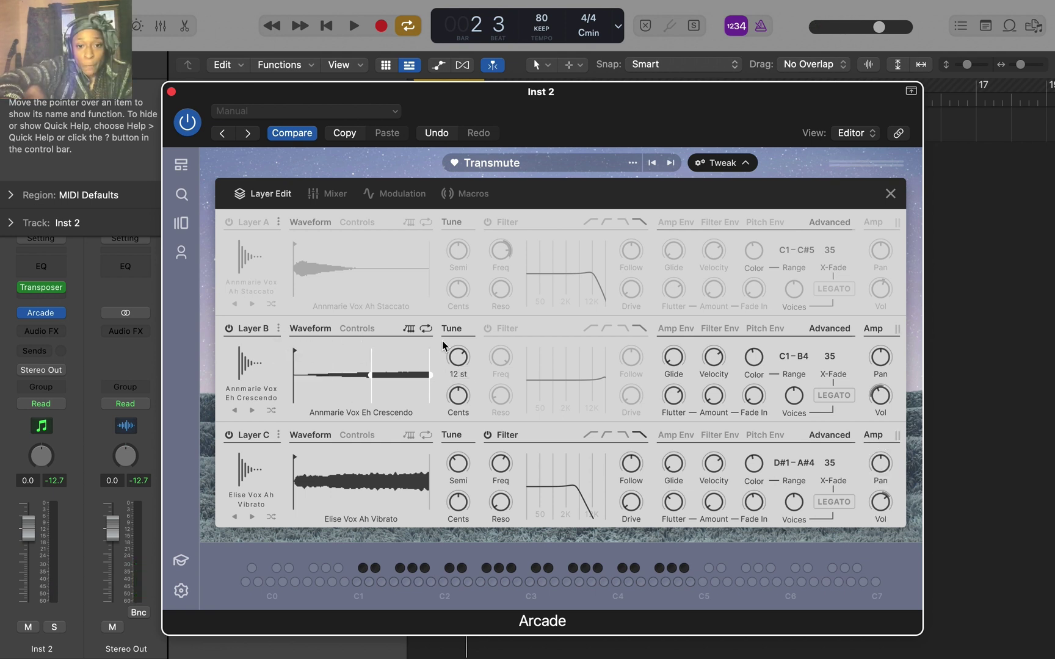
click(426, 330)
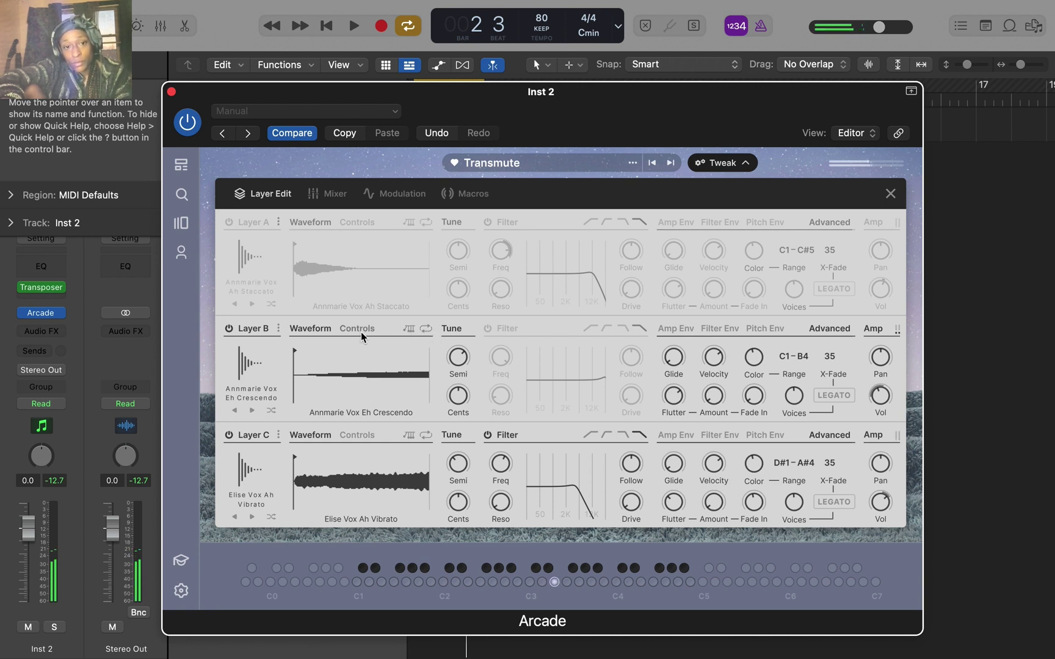
Step: Leave only Layer A on and loop its sample, shortening the loop to a small section at the waveform's beginning
click(229, 434)
click(230, 223)
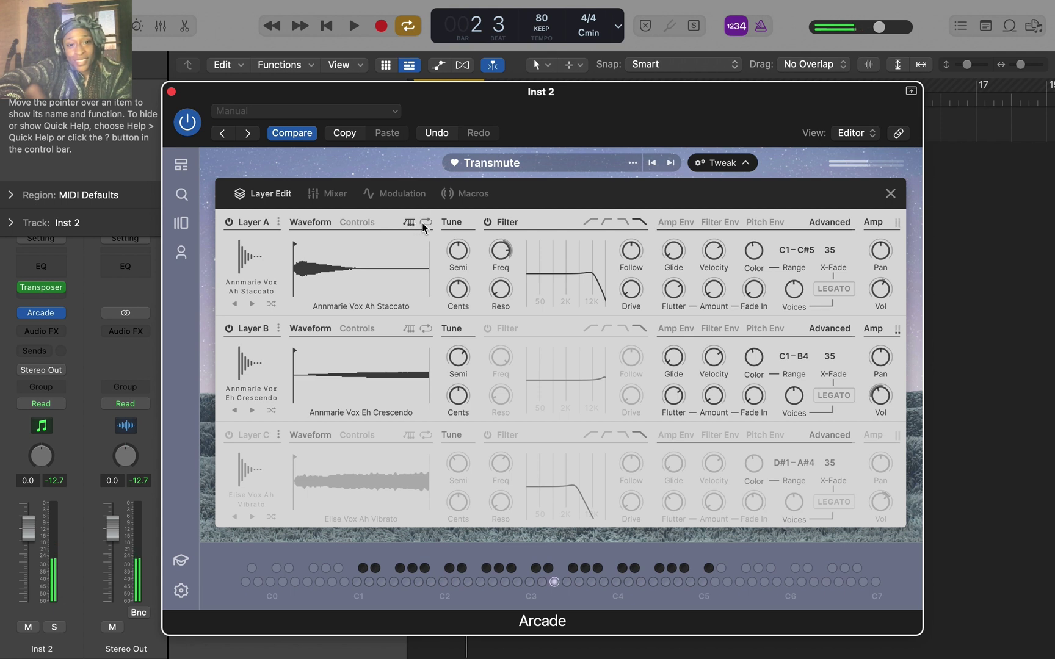
click(230, 330)
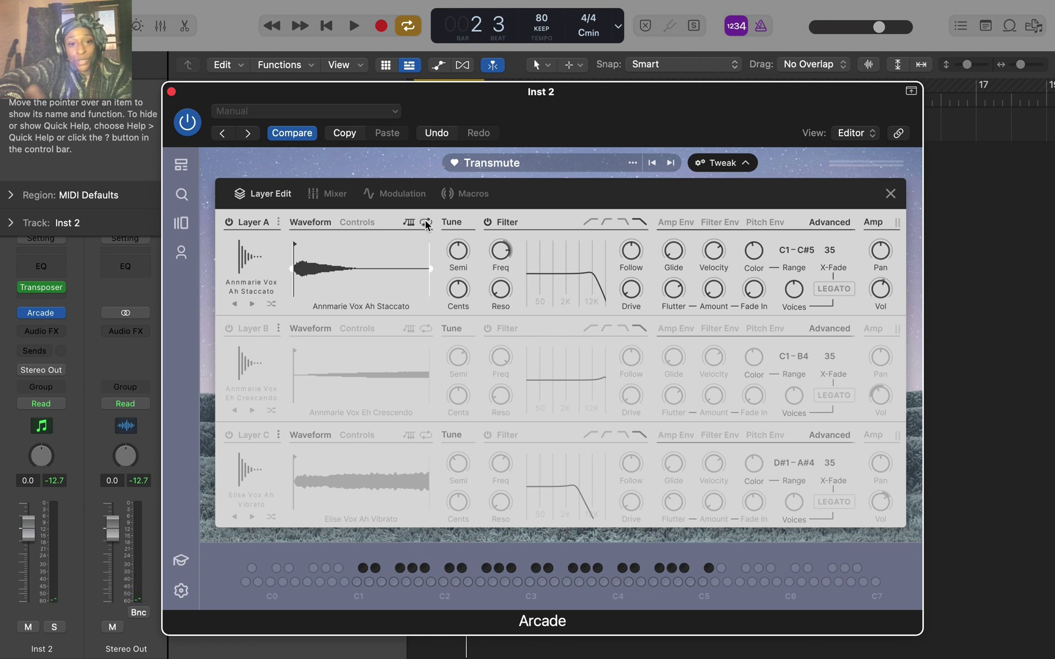
mouse_move(431, 270)
mouse_down()
mouse_move(306, 266)
mouse_move(344, 275)
mouse_up()
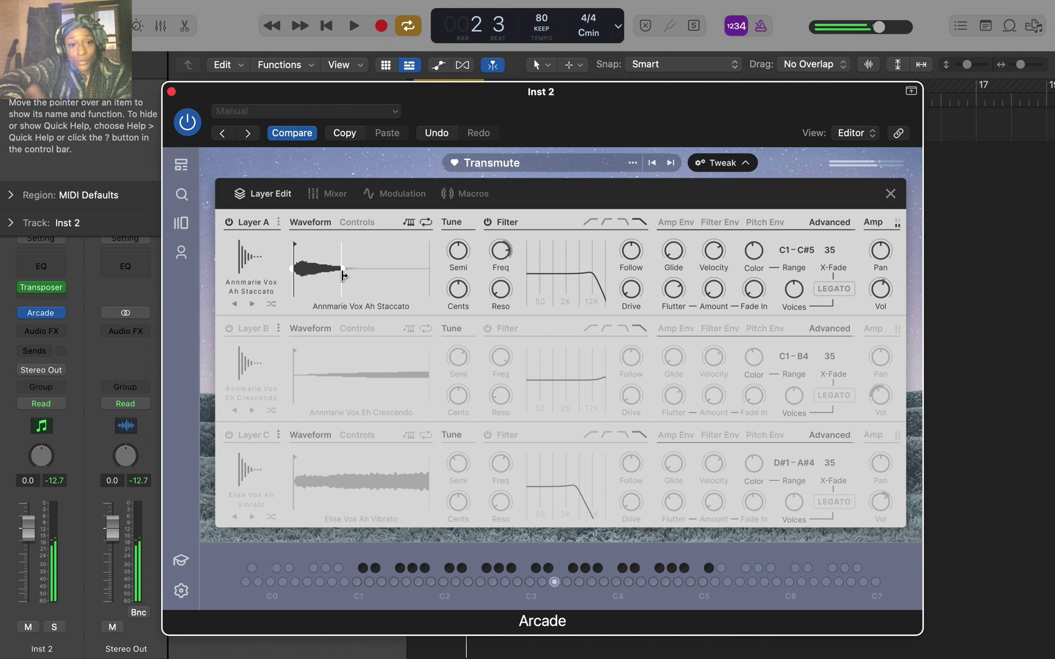
mouse_move(344, 275)
mouse_down()
mouse_move(378, 277)
mouse_move(303, 276)
mouse_up()
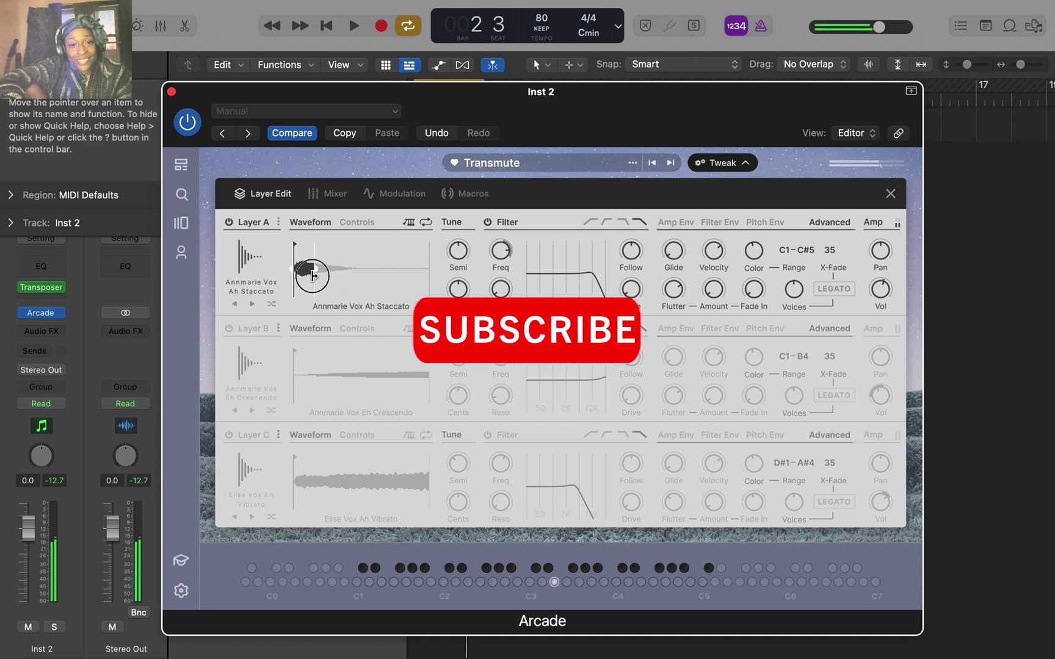
Step: Turn Layers C and B back on, and switch off looping on Layer A's sample
click(229, 435)
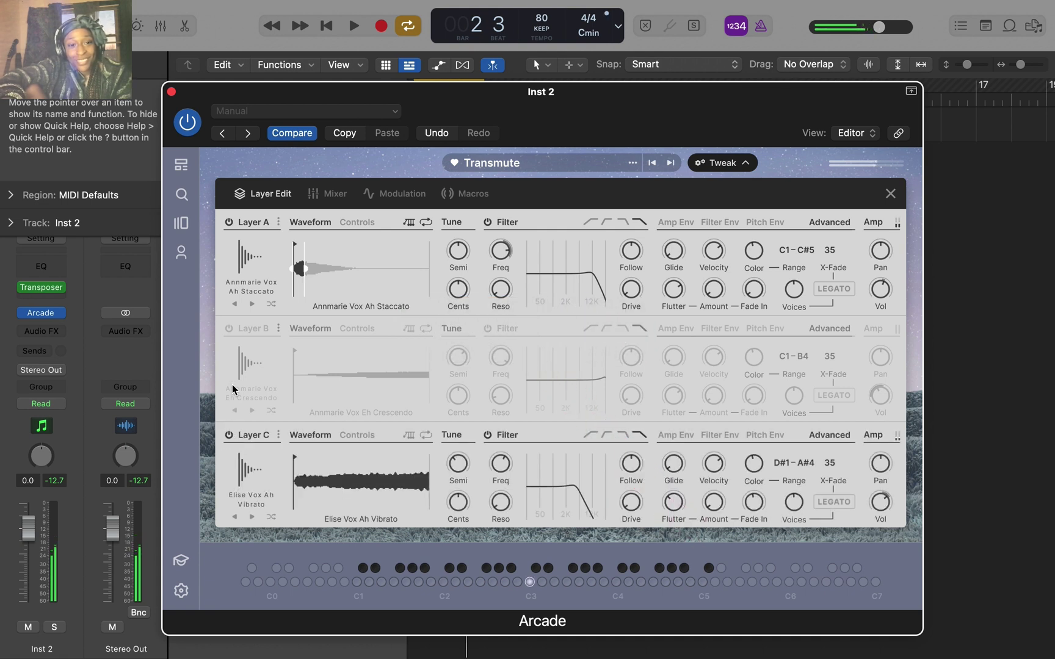
click(230, 329)
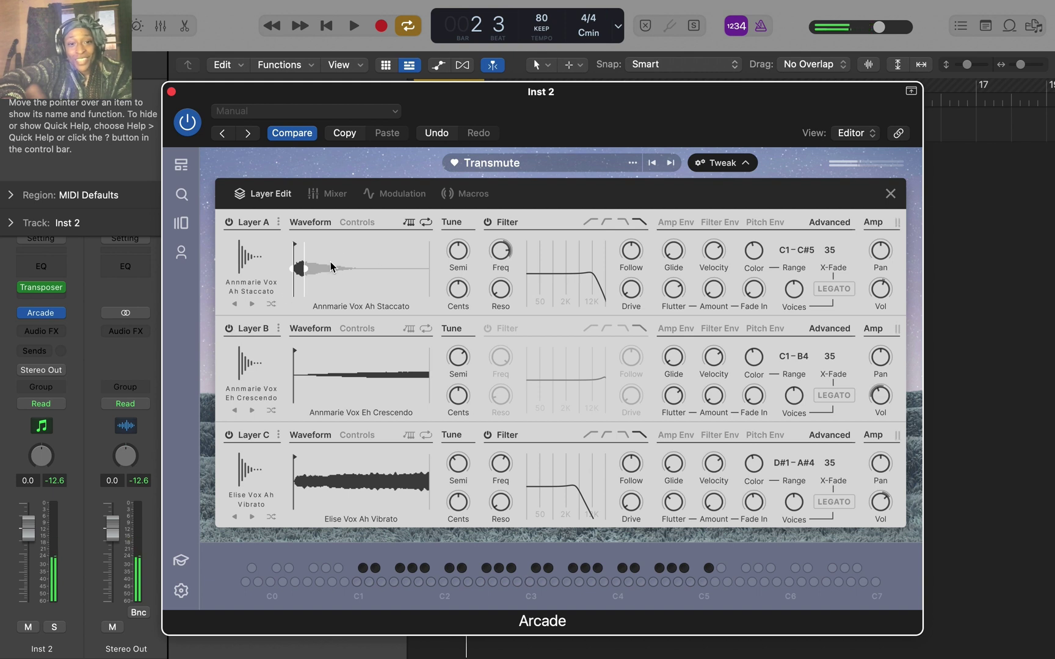
drag(309, 269, 435, 281)
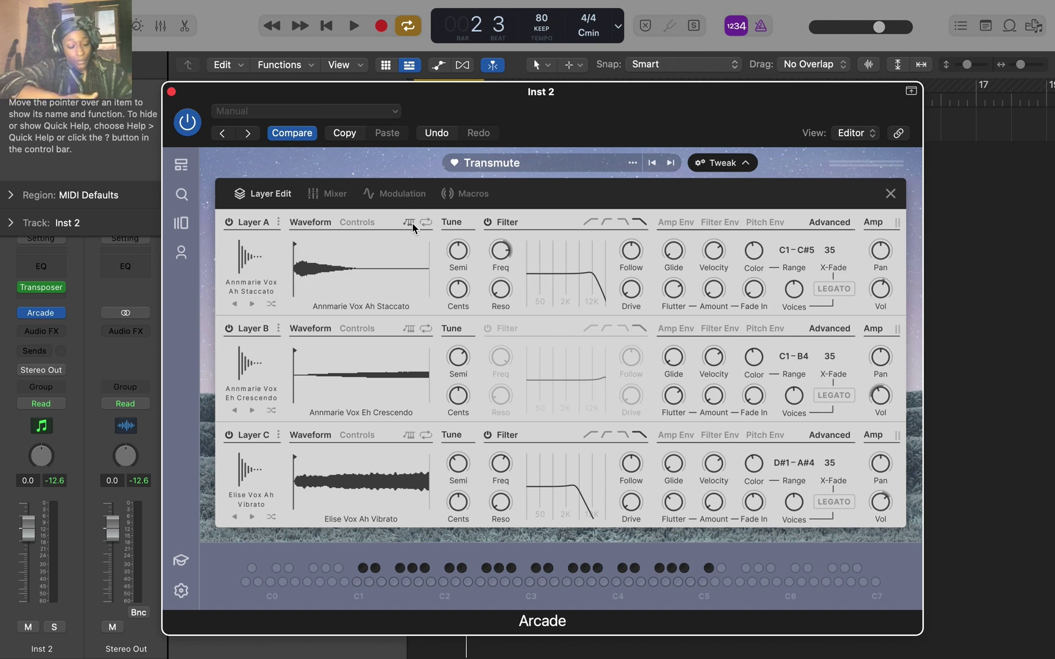
Step: Add a Distortion Box with the Mid Range Crunch preset to Layer C's effects and lower its Dry/Wet to 0%
click(341, 196)
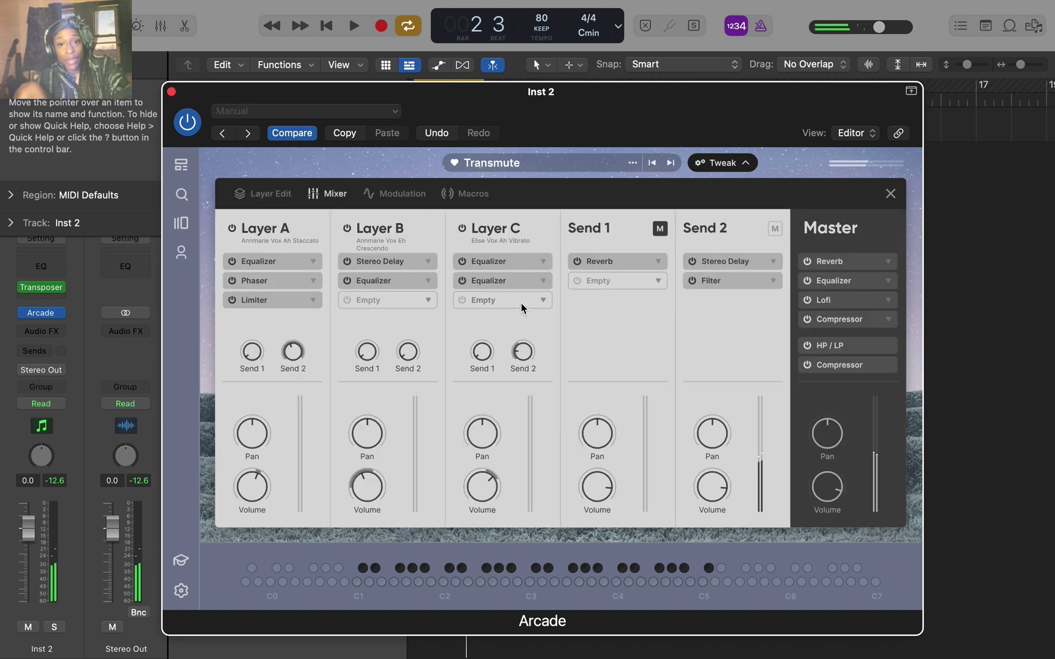
click(521, 304)
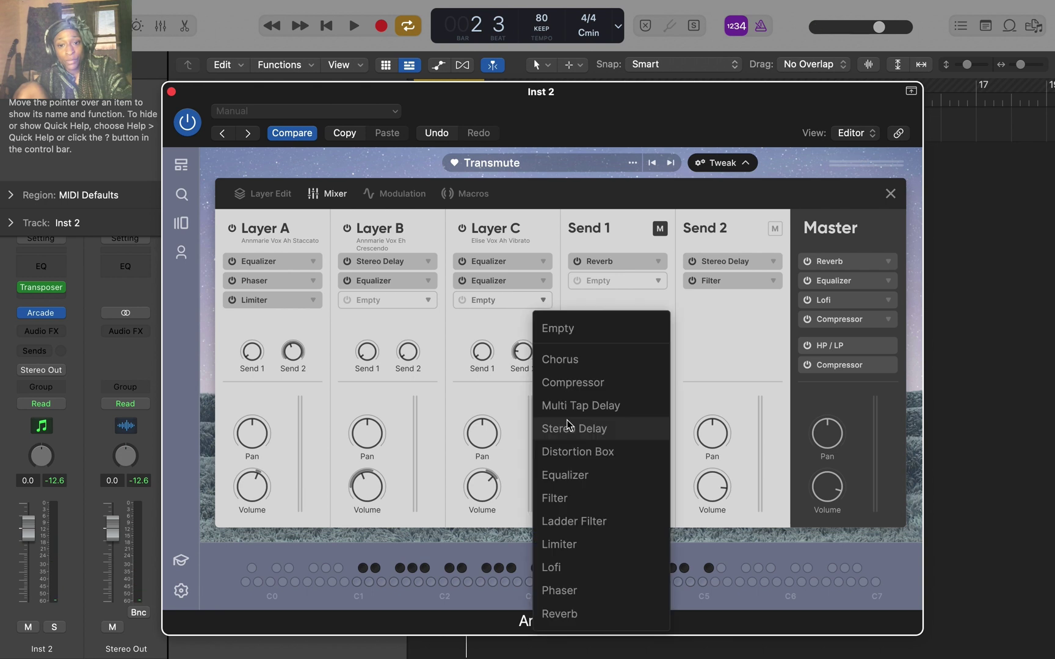
click(570, 452)
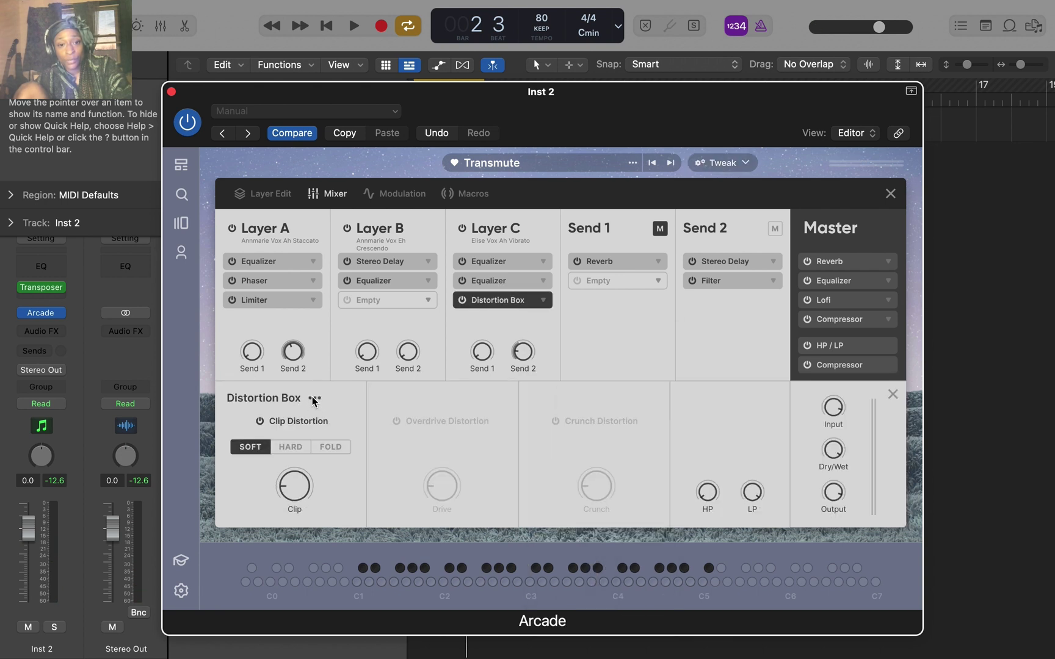
click(314, 398)
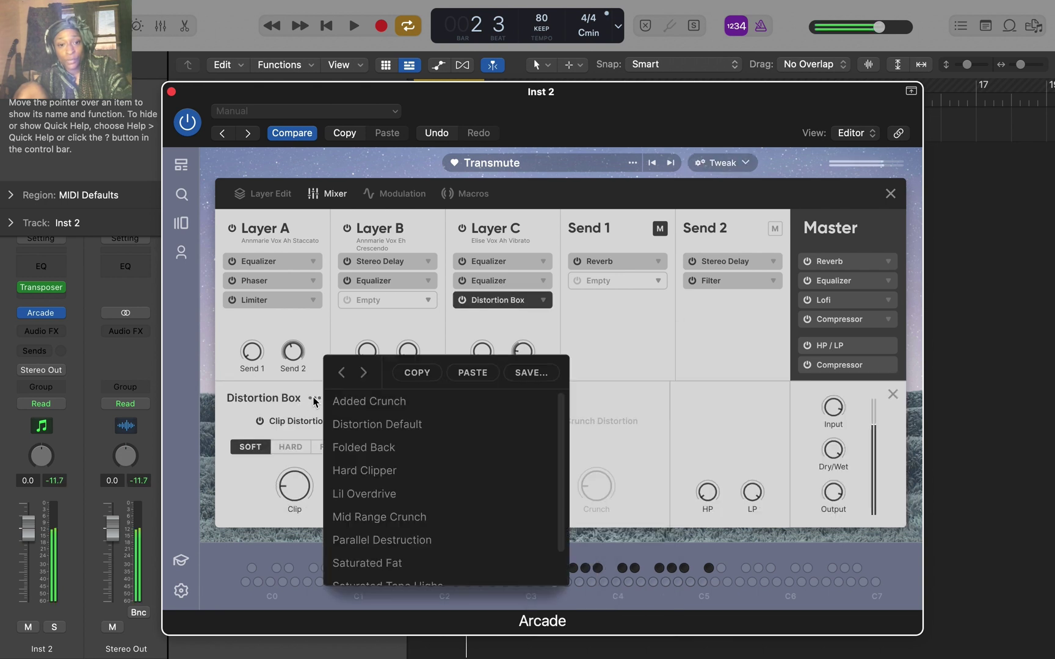
click(366, 518)
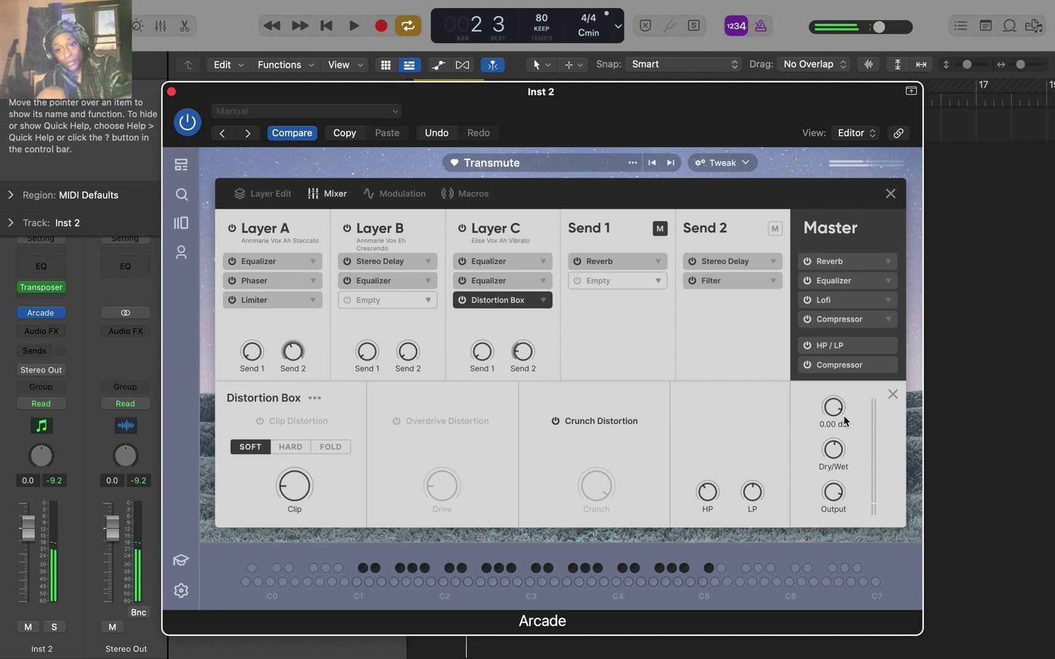
mouse_move(836, 455)
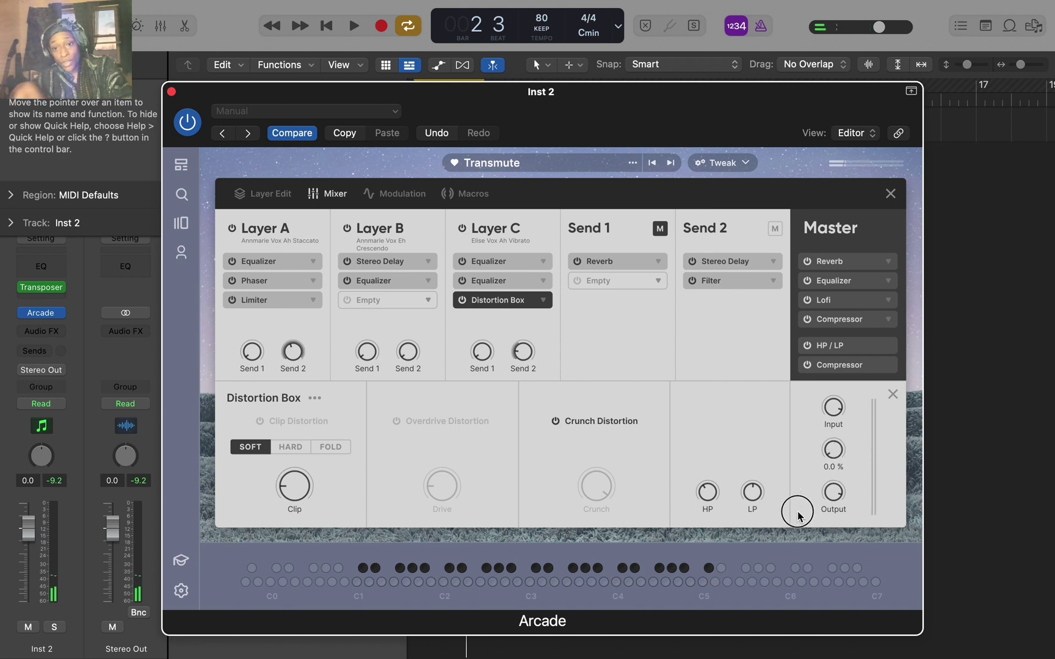
Step: Show Layer C's pitch envelope in the layer editor, and lower the volumes of Layer B, to about -27.6 dB, and Layer C
click(260, 194)
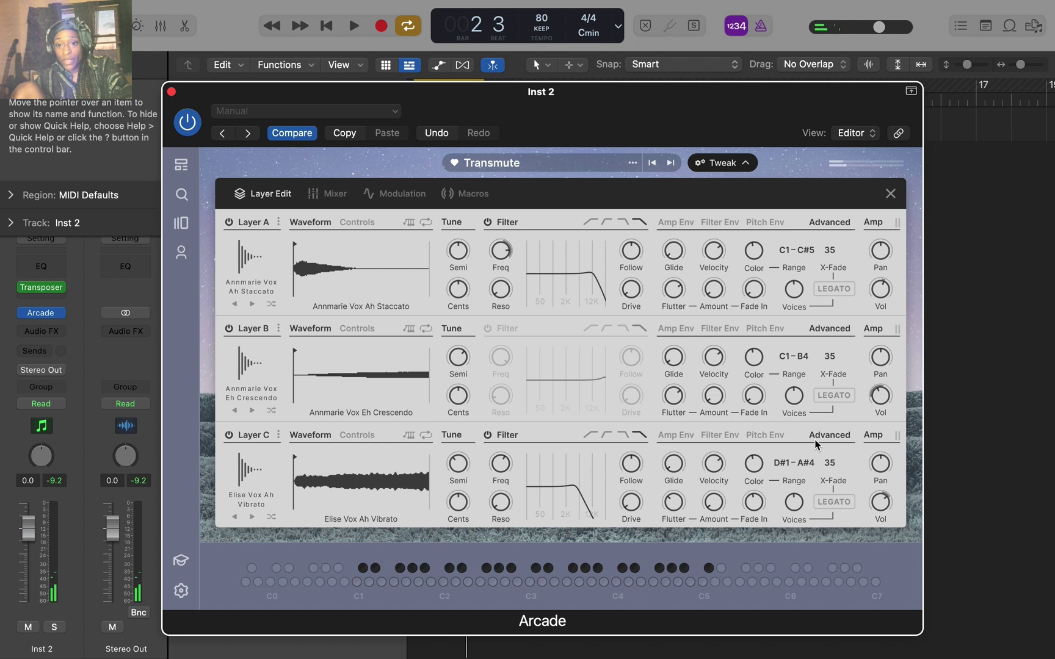
click(765, 435)
mouse_move(876, 396)
drag(880, 400, 877, 420)
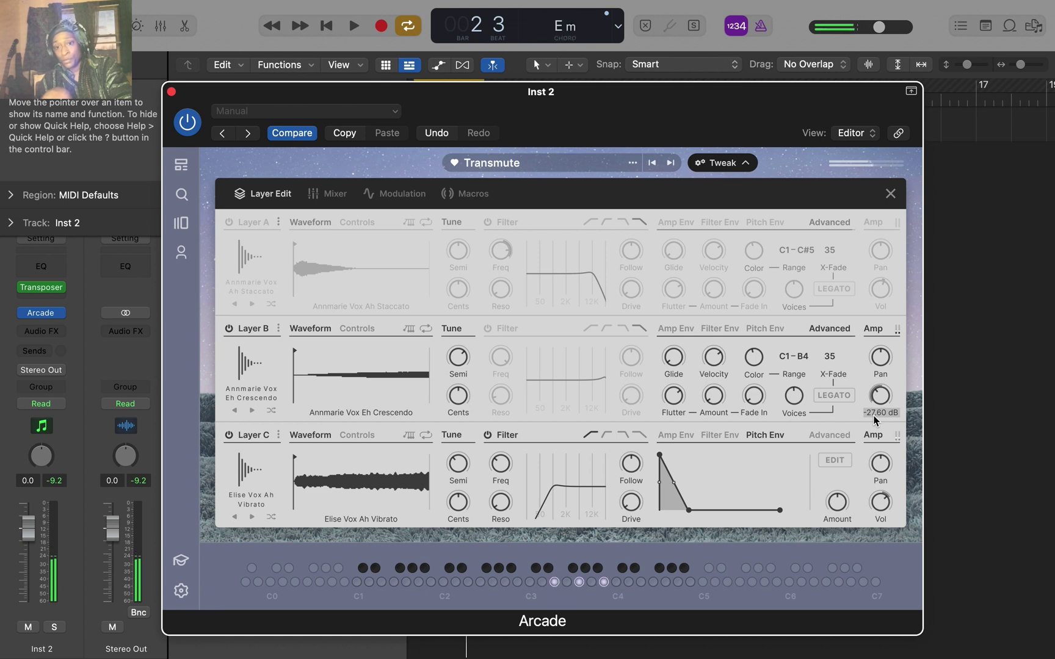
mouse_move(874, 503)
drag(881, 502, 874, 530)
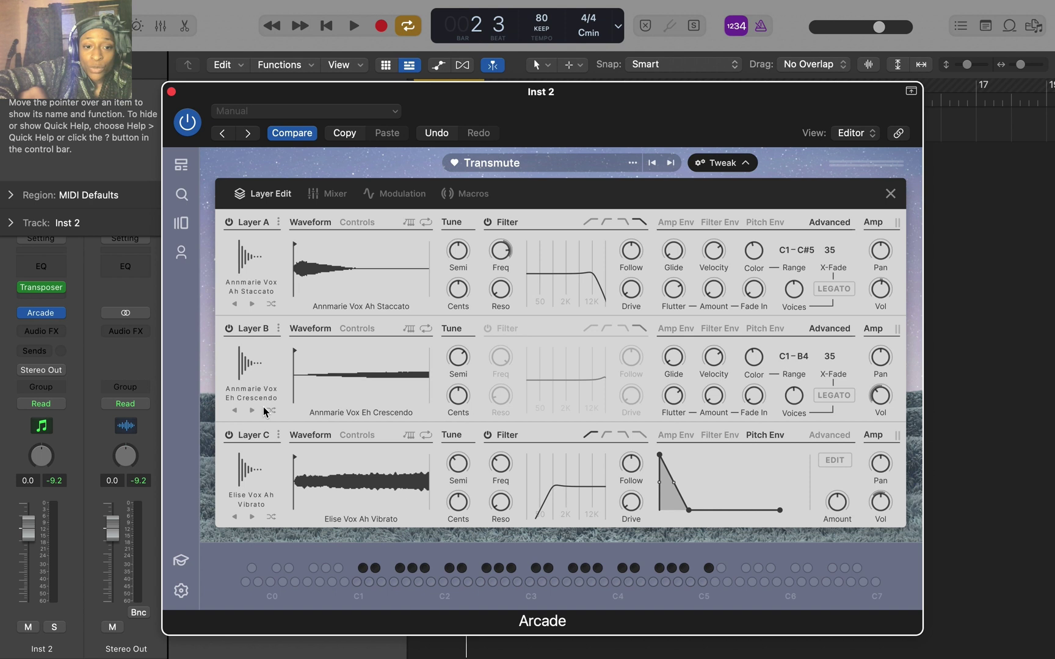
Step: Replace Layer B's sample with Ambient Ocarina Hum from the Lead line, and return to the layers
click(247, 365)
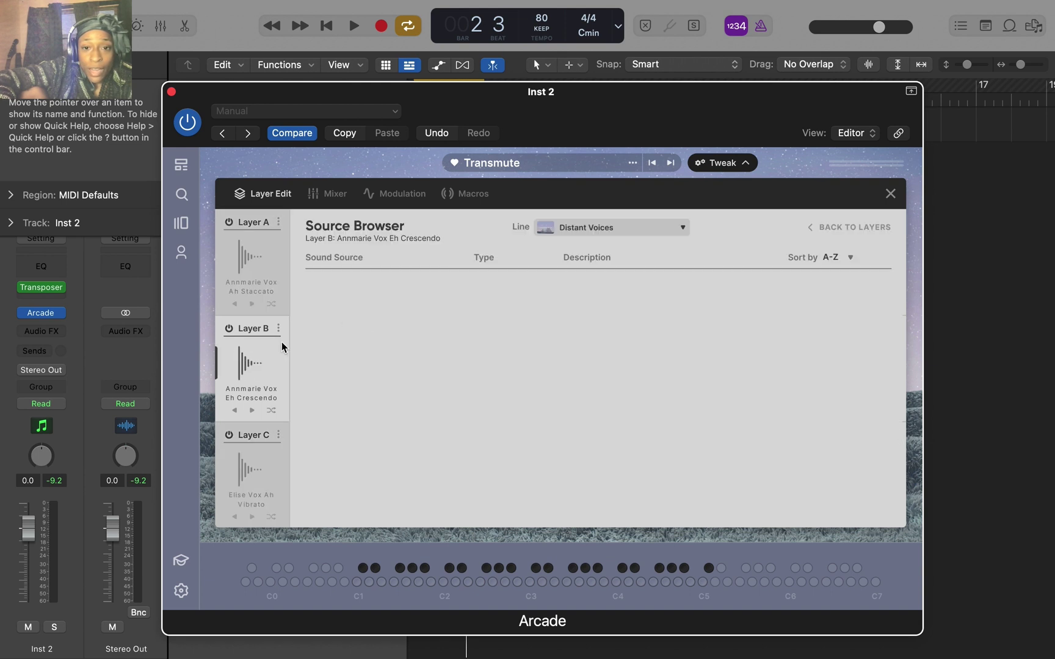
click(680, 227)
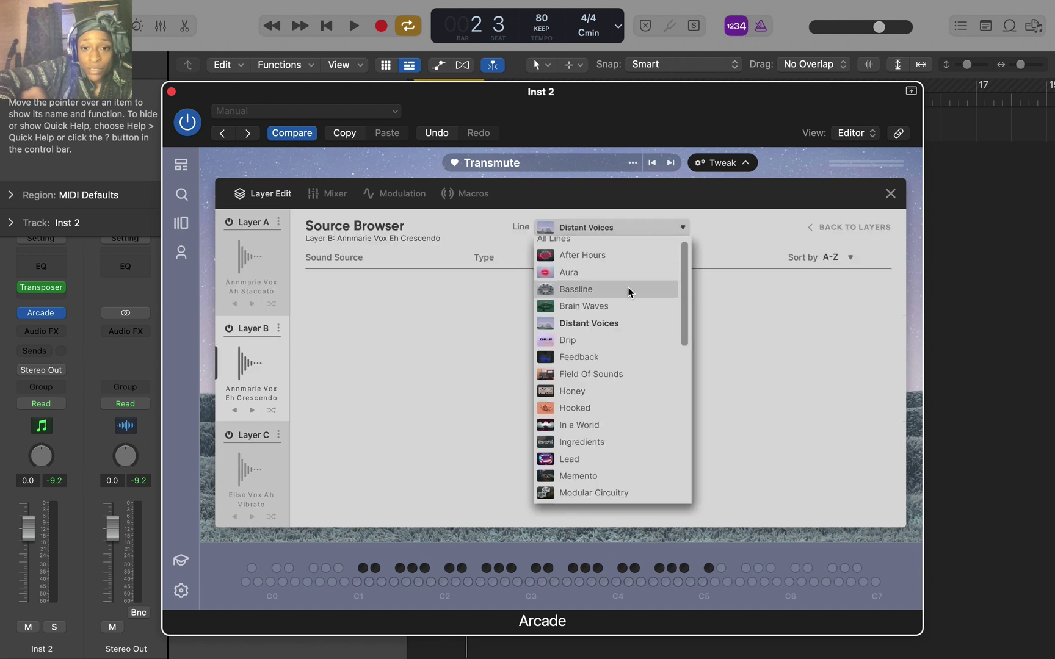
click(569, 459)
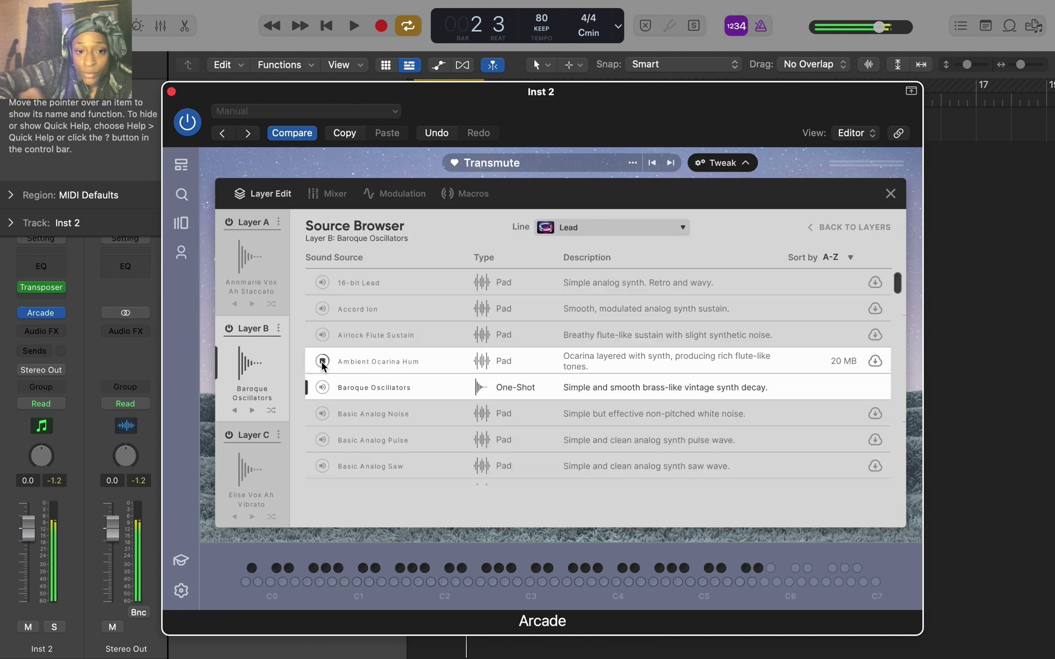
click(322, 362)
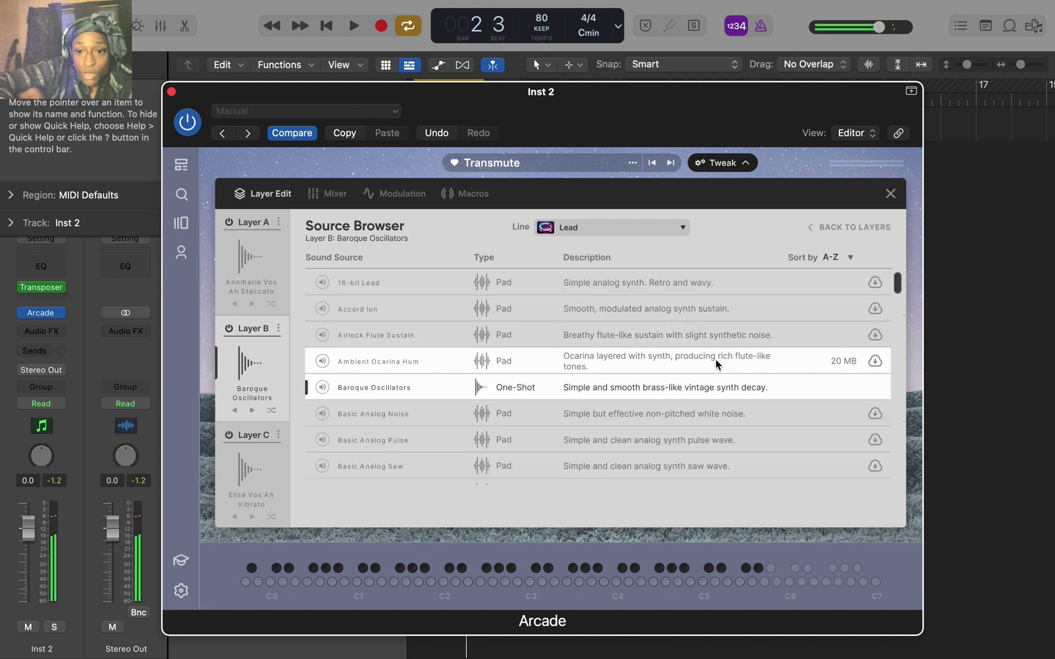
click(874, 360)
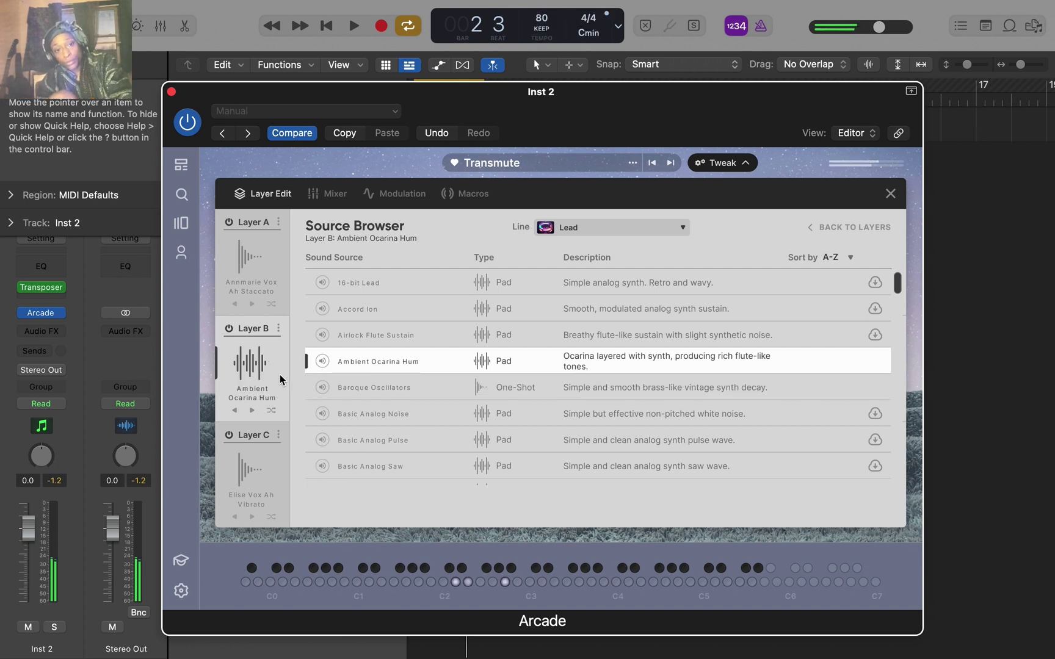
click(815, 227)
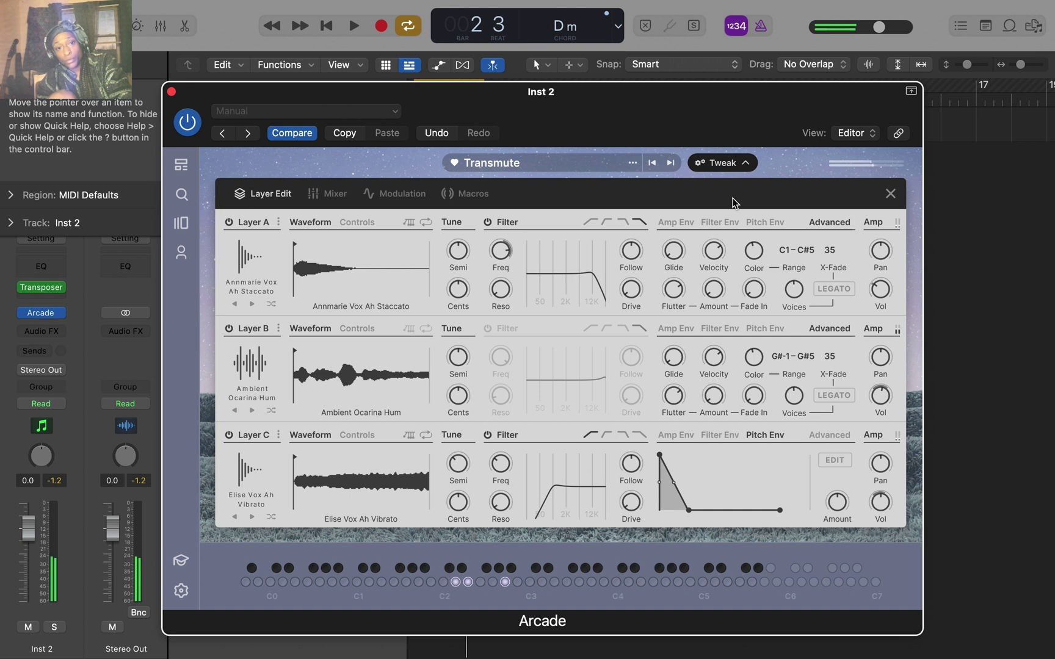
Step: Turn off Layers A and C, and set Layer B's volume to about -14.6 dB
click(230, 223)
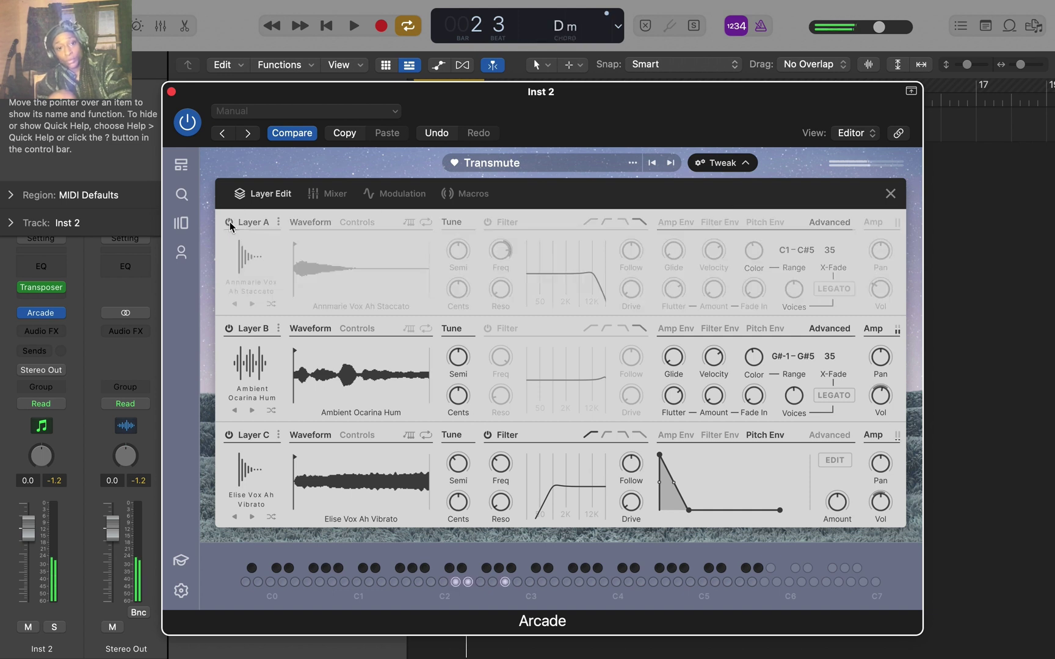
click(230, 435)
mouse_move(882, 396)
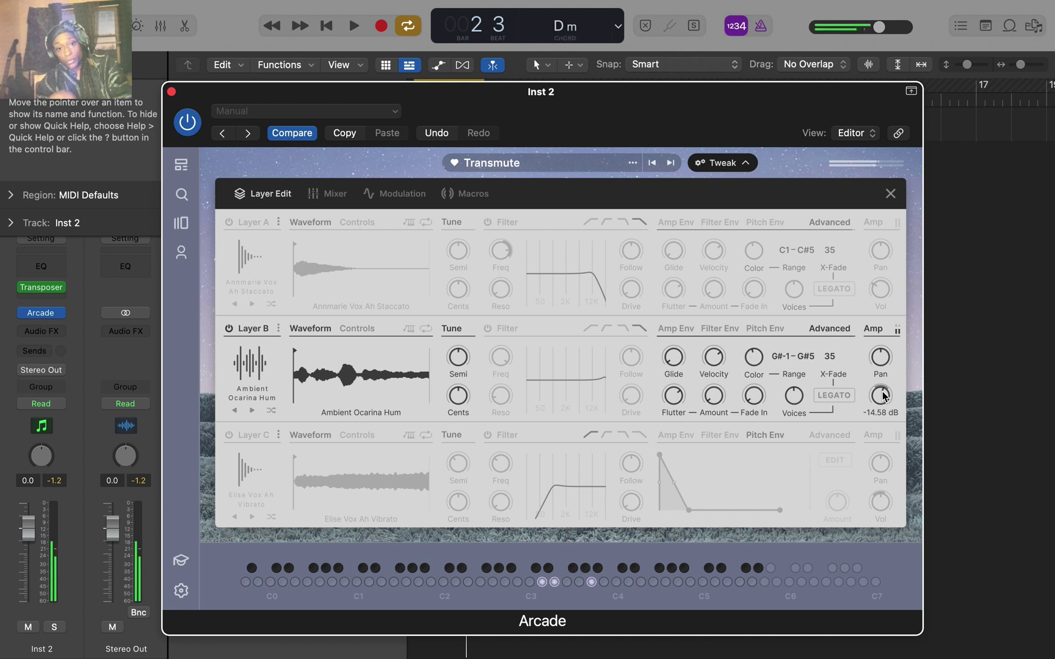
Step: Turn Layers C and A back on, and lower Layer A's volume to about -30.5 dB
click(229, 435)
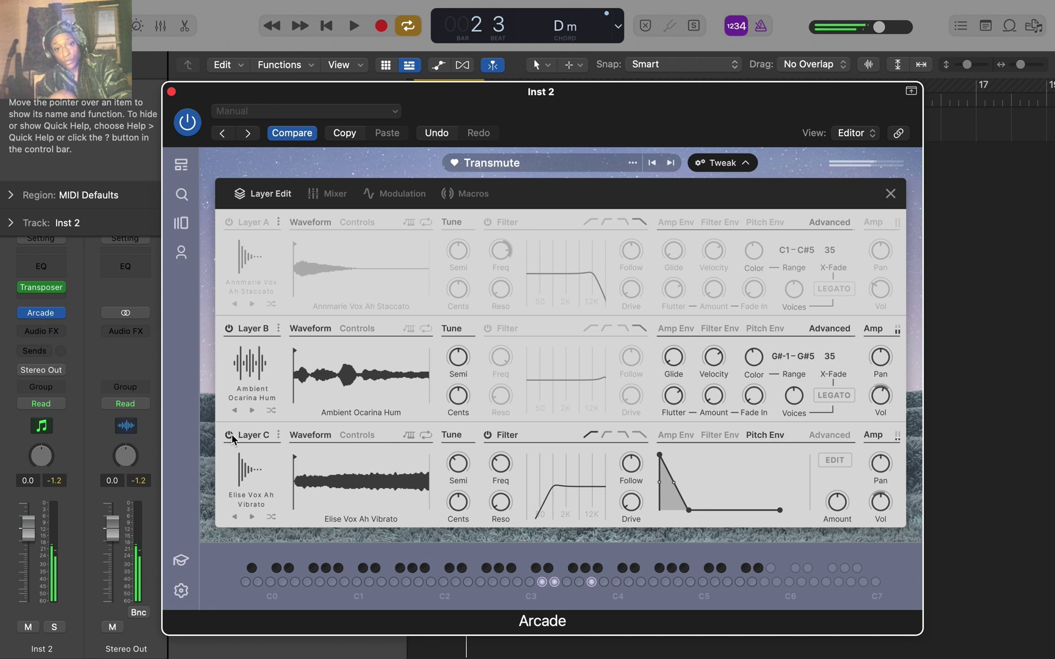
click(229, 223)
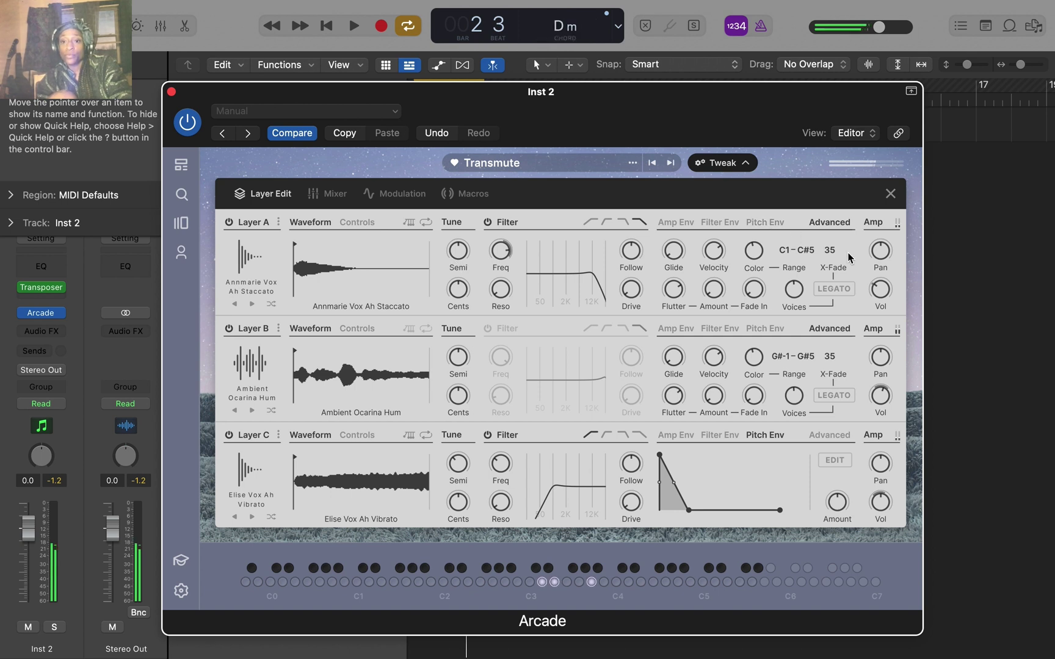
mouse_move(879, 294)
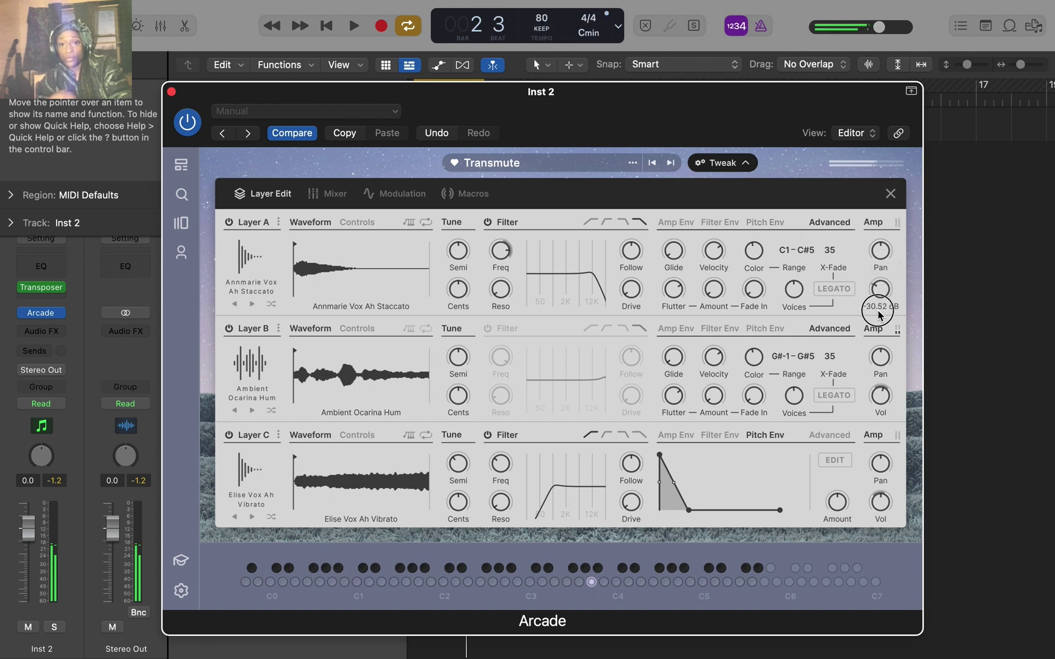
Step: Enable Layer B's filter with a low-pass shape, and turn Layer C back on
click(494, 332)
click(623, 329)
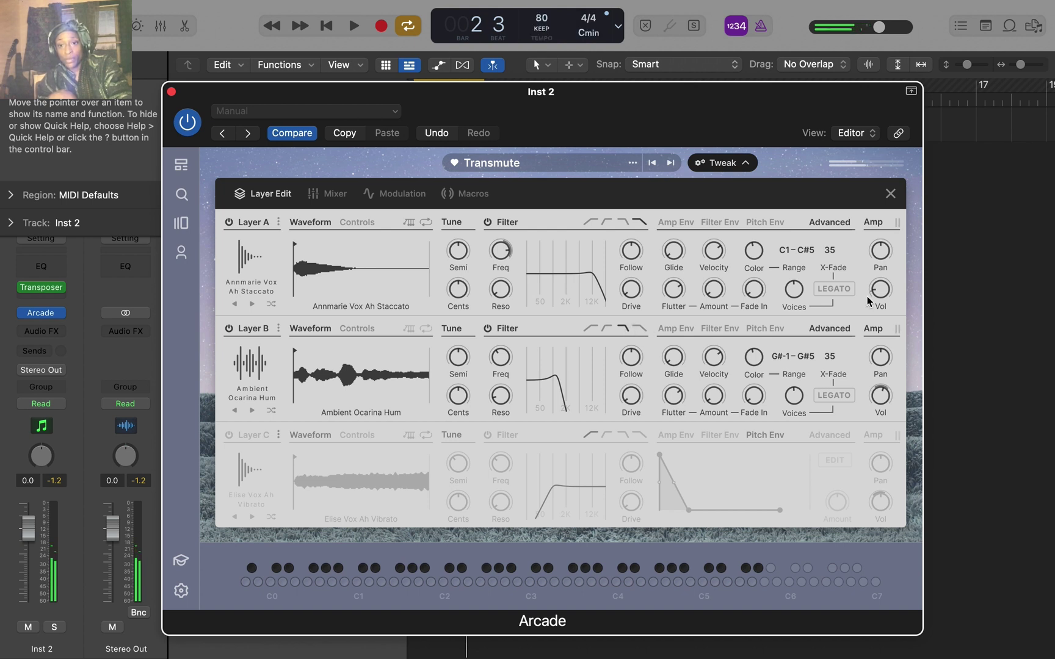
mouse_move(882, 272)
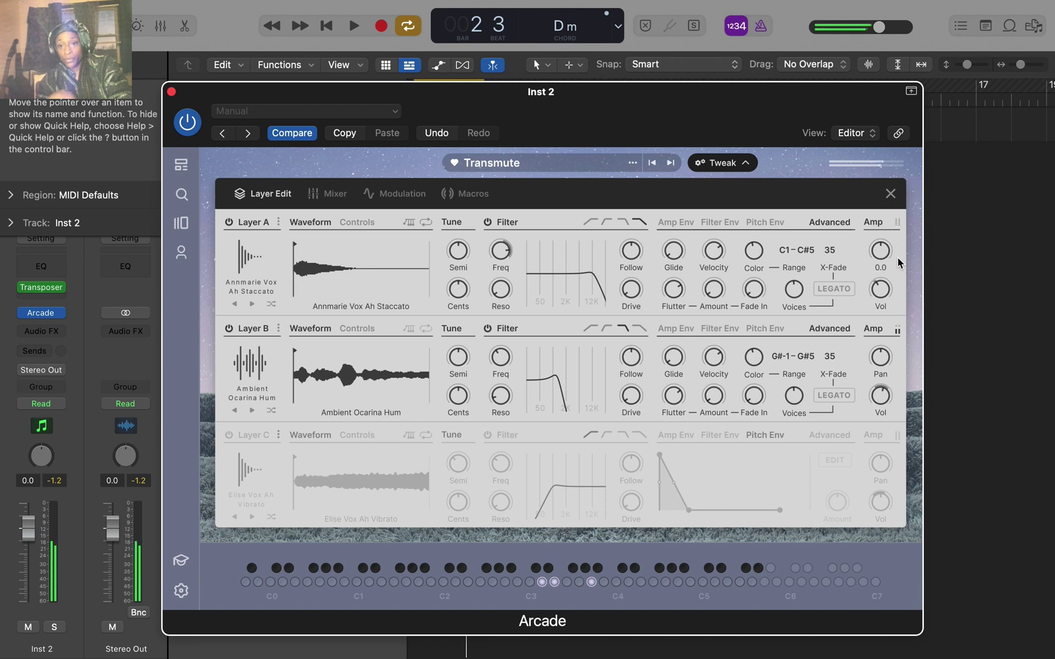
click(231, 434)
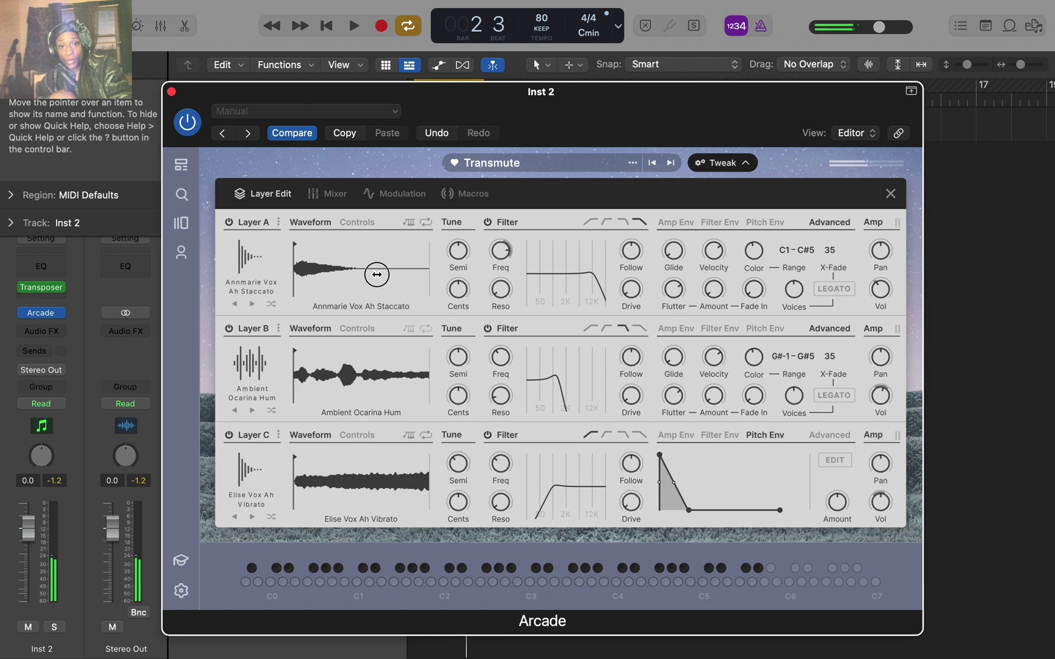
Step: Toggle Layer A's Phaser off and on in the mixer, and lower the output of Layer C's Distortion Box to about -20.9 dB
click(334, 194)
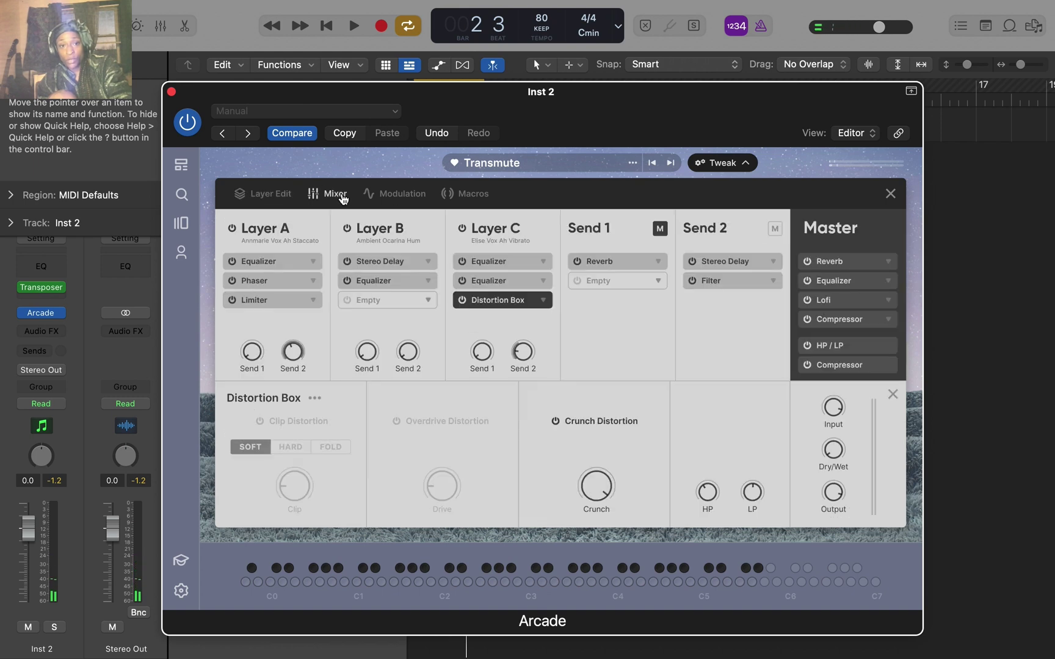
click(232, 281)
click(232, 280)
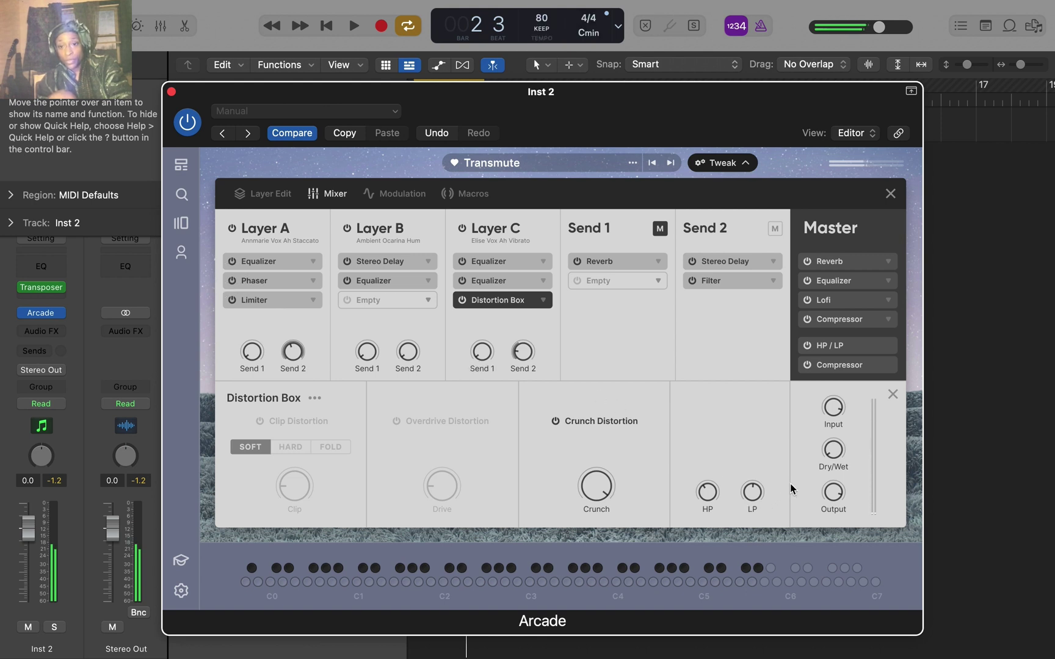
drag(831, 492, 829, 537)
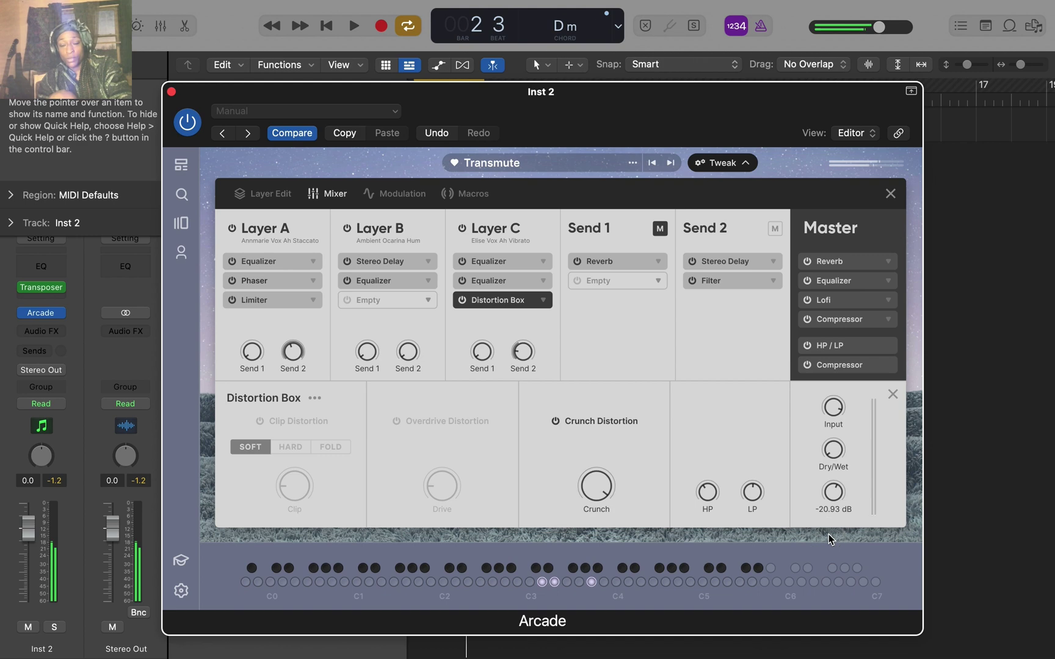
click(893, 194)
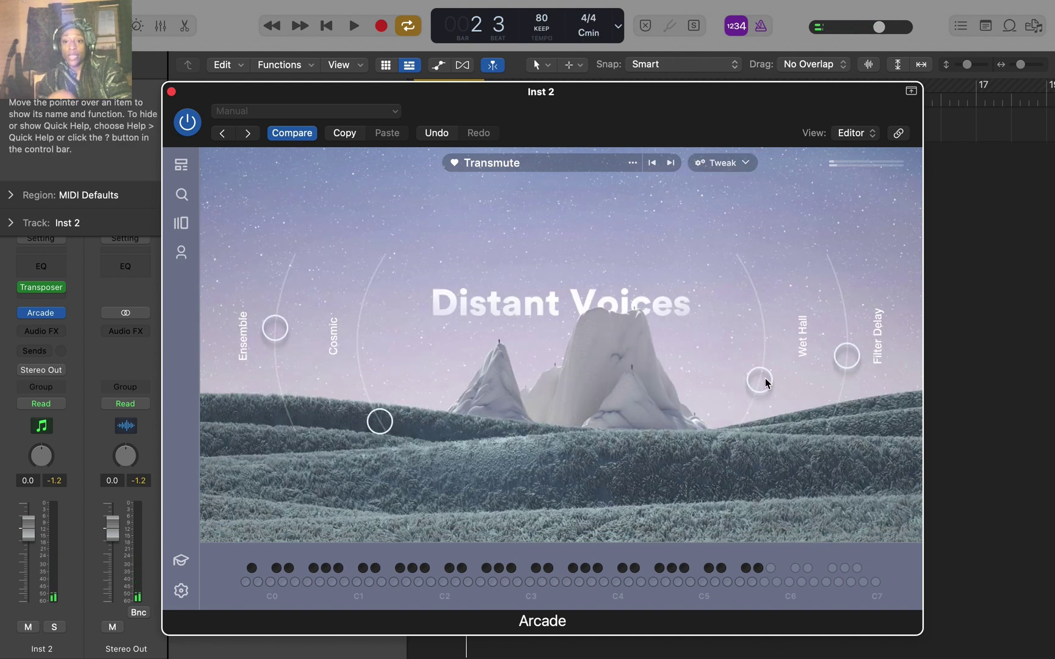
Step: Adjust the kit's macros: raise Wet Hall, lower Ensemble to its minimum, and try Cosmic high before settling it at a low setting
drag(762, 379, 761, 301)
drag(275, 328, 290, 422)
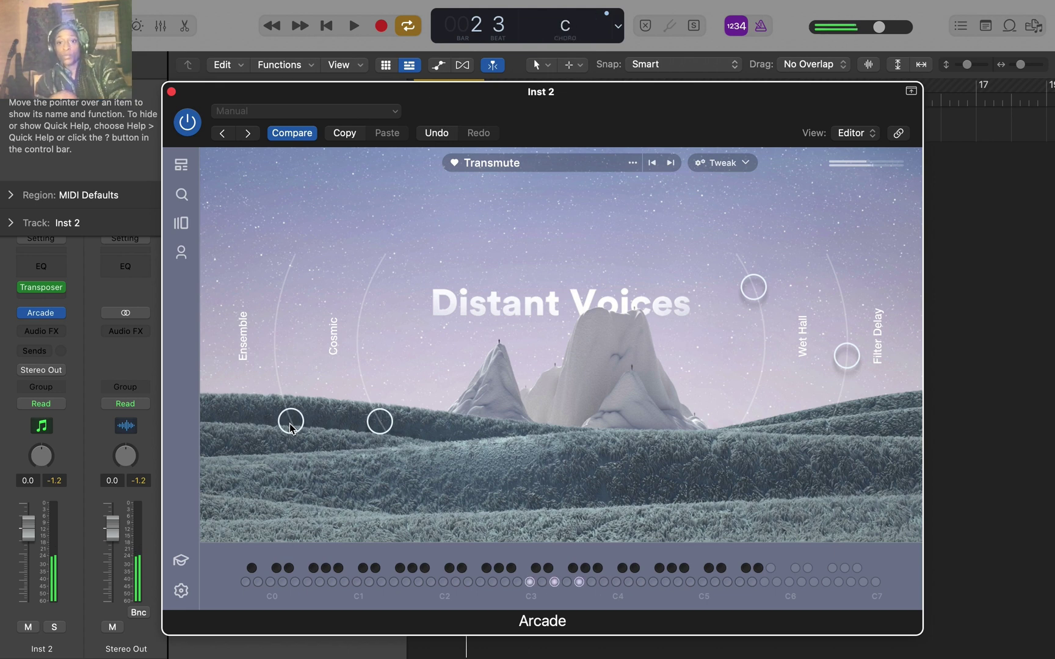
drag(391, 428, 371, 323)
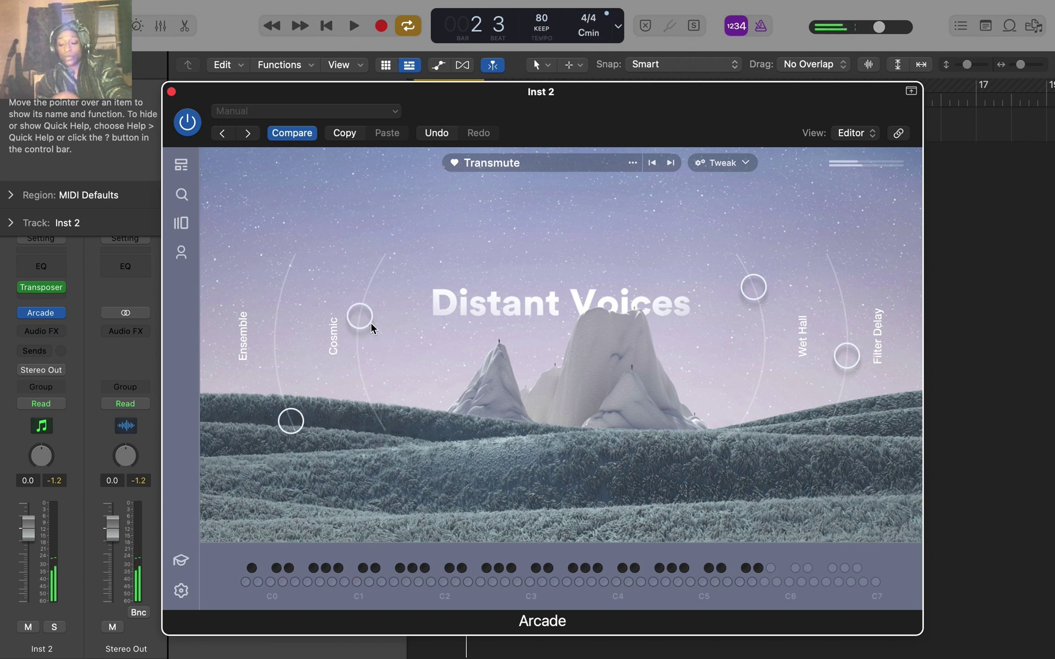
drag(362, 322, 366, 297)
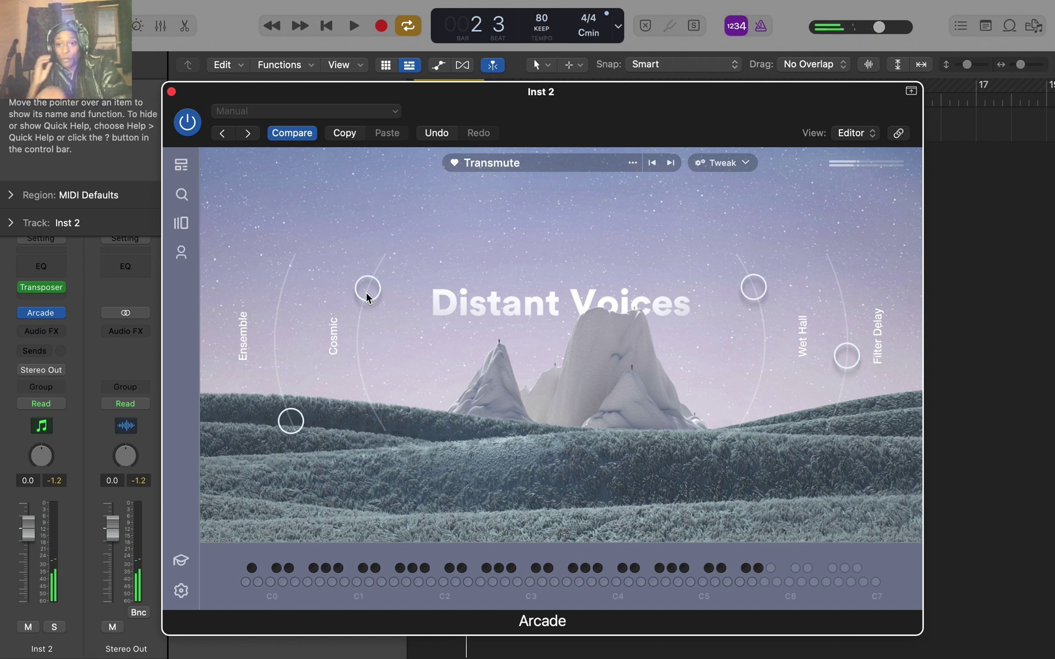
drag(373, 295, 368, 393)
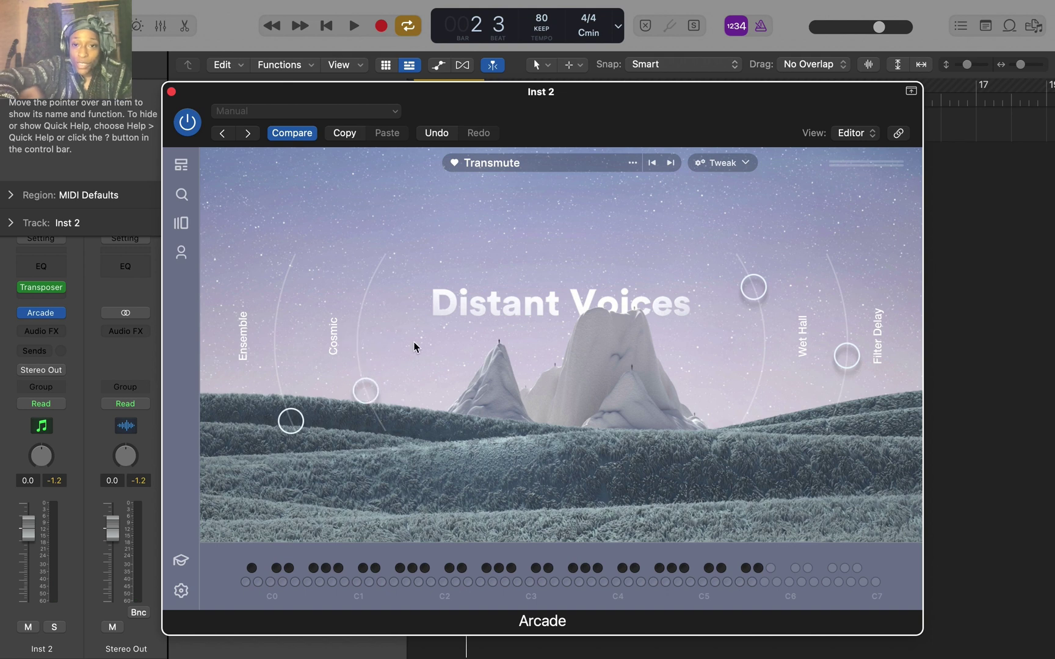
Step: Add the Chord Prism MIDI effect to the Inst 2 channel strip, and close its plug-in window
click(721, 165)
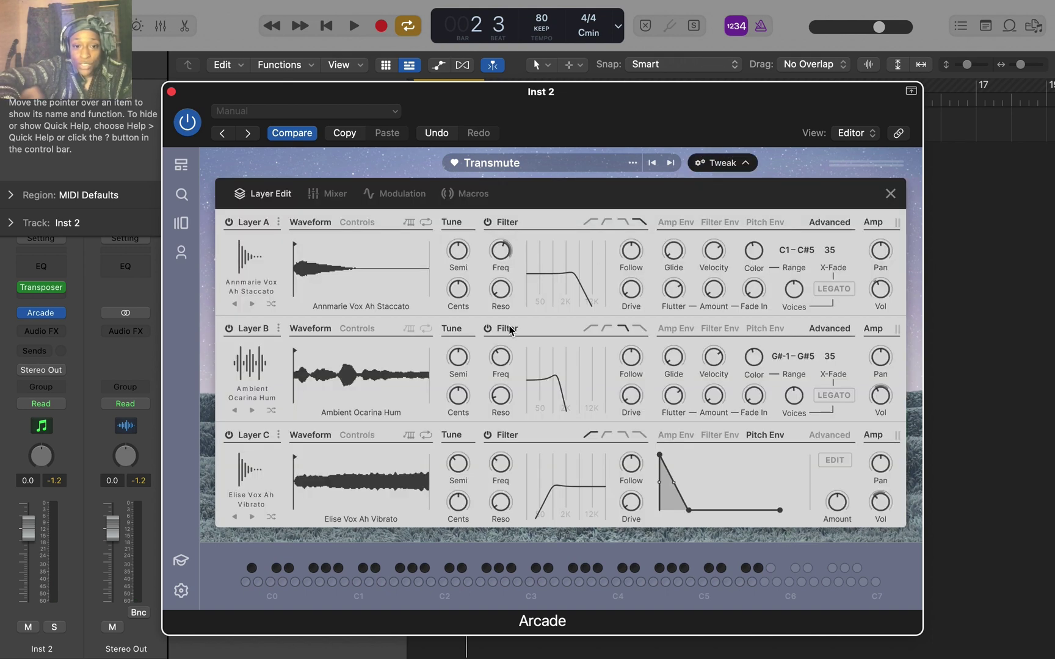
click(61, 289)
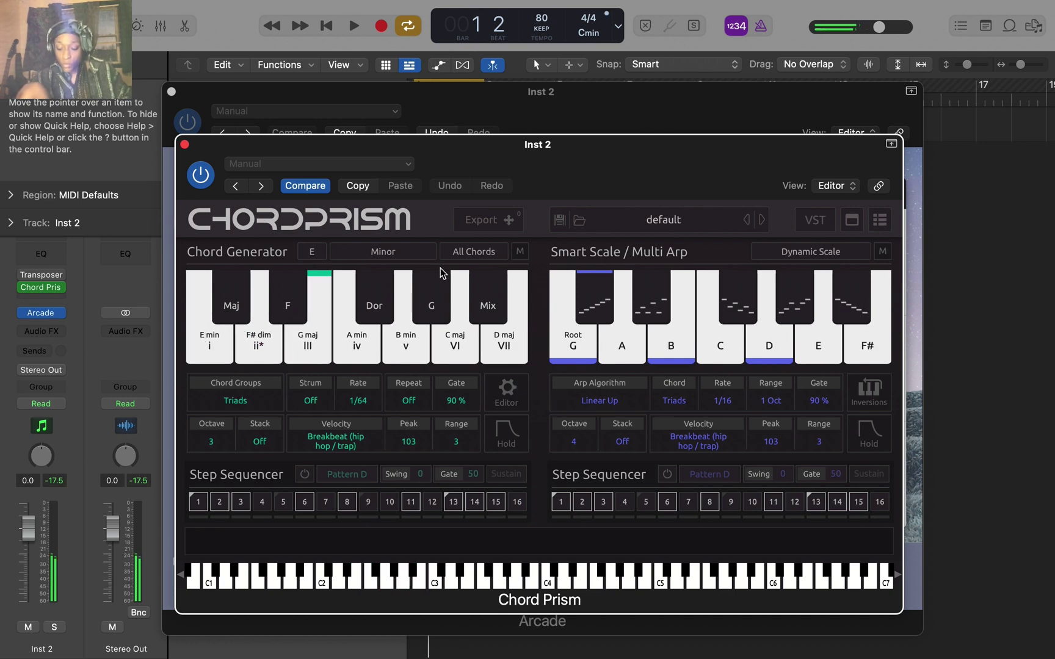
click(184, 144)
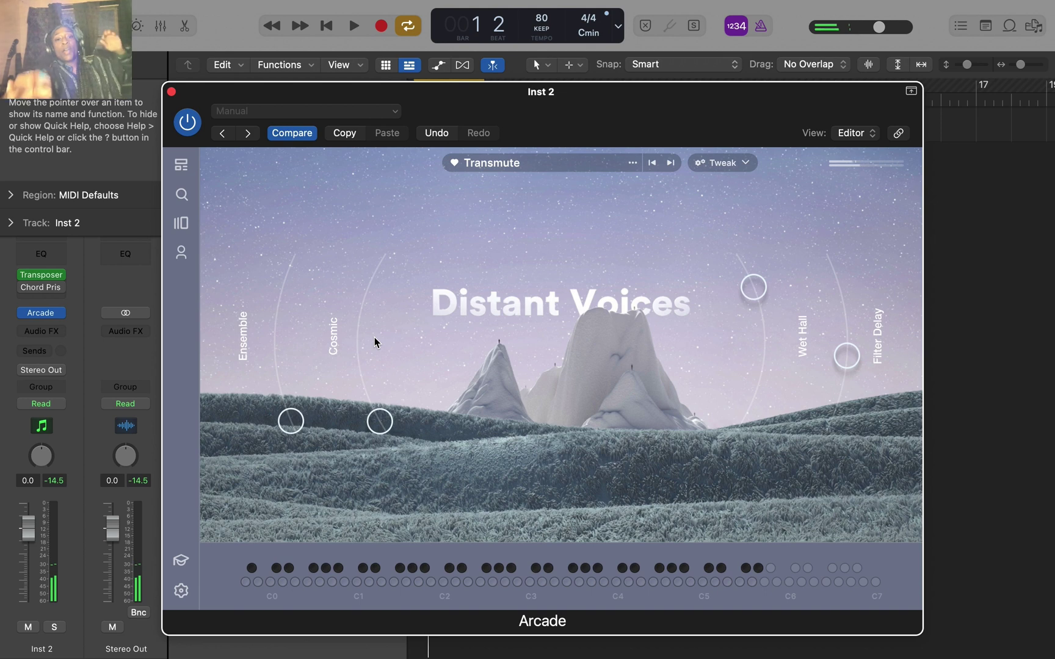